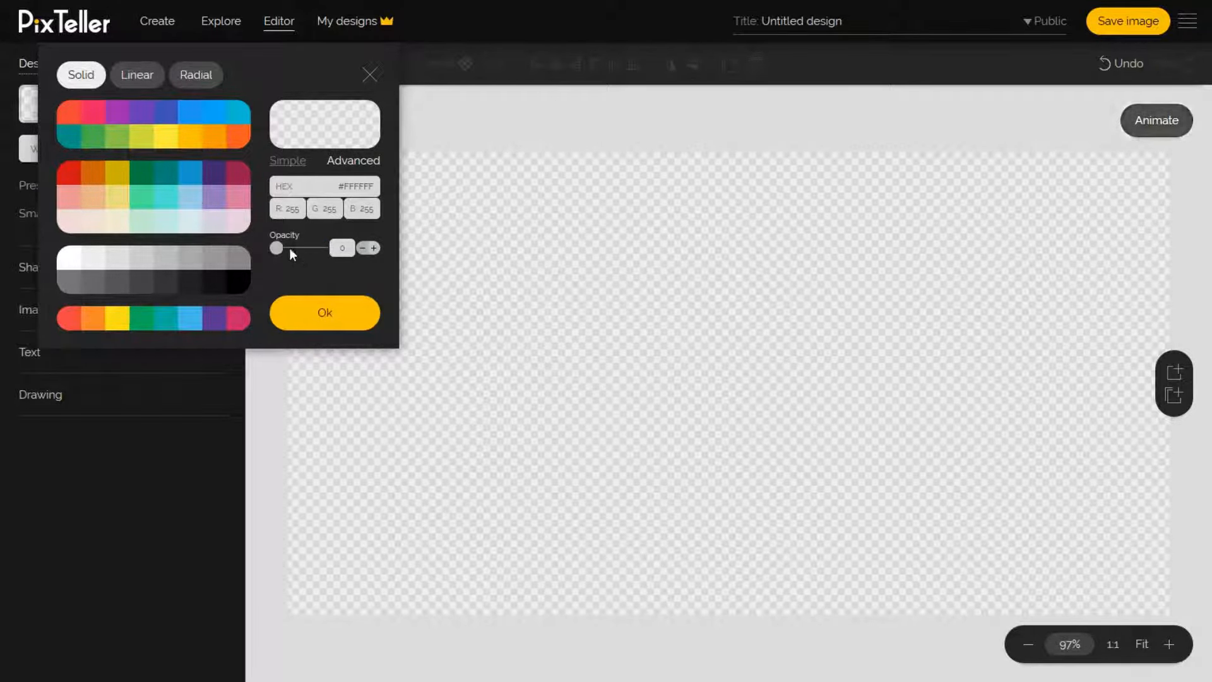
Set the background opacity to 100 and try several solid color swatches, finishing on orange-red #F44336.
left_click_drag(278, 254, 324, 257)
left_click(240, 196)
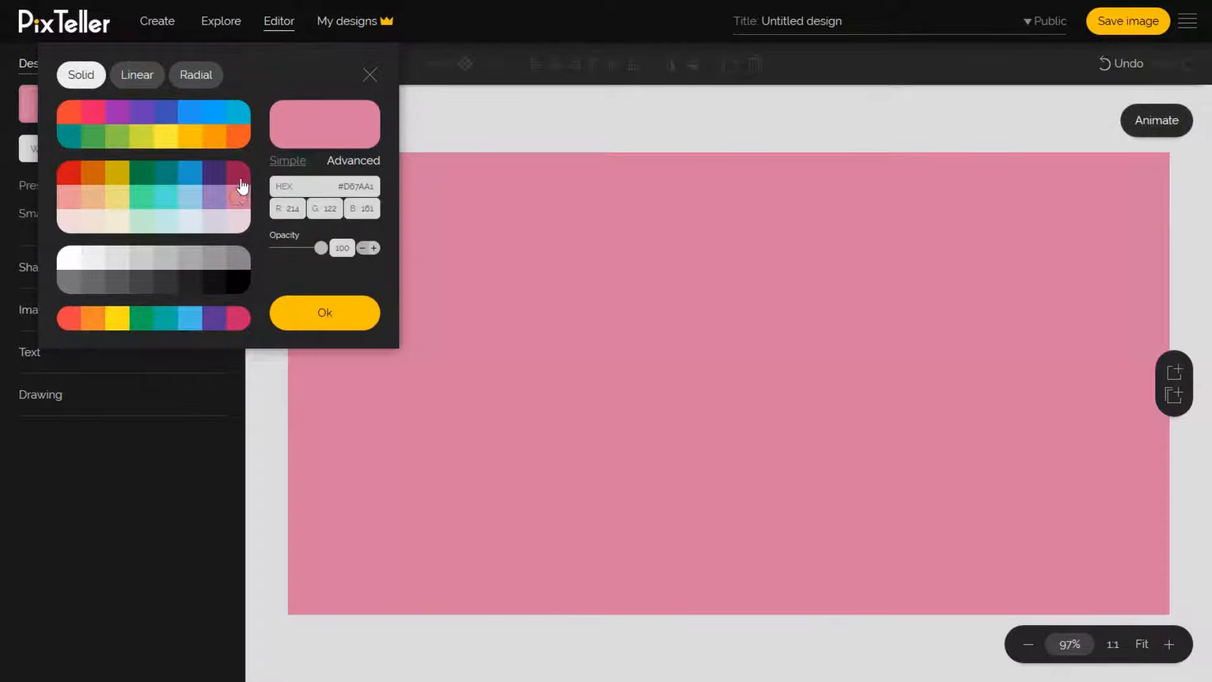
left_click(239, 173)
left_click(191, 178)
left_click(159, 140)
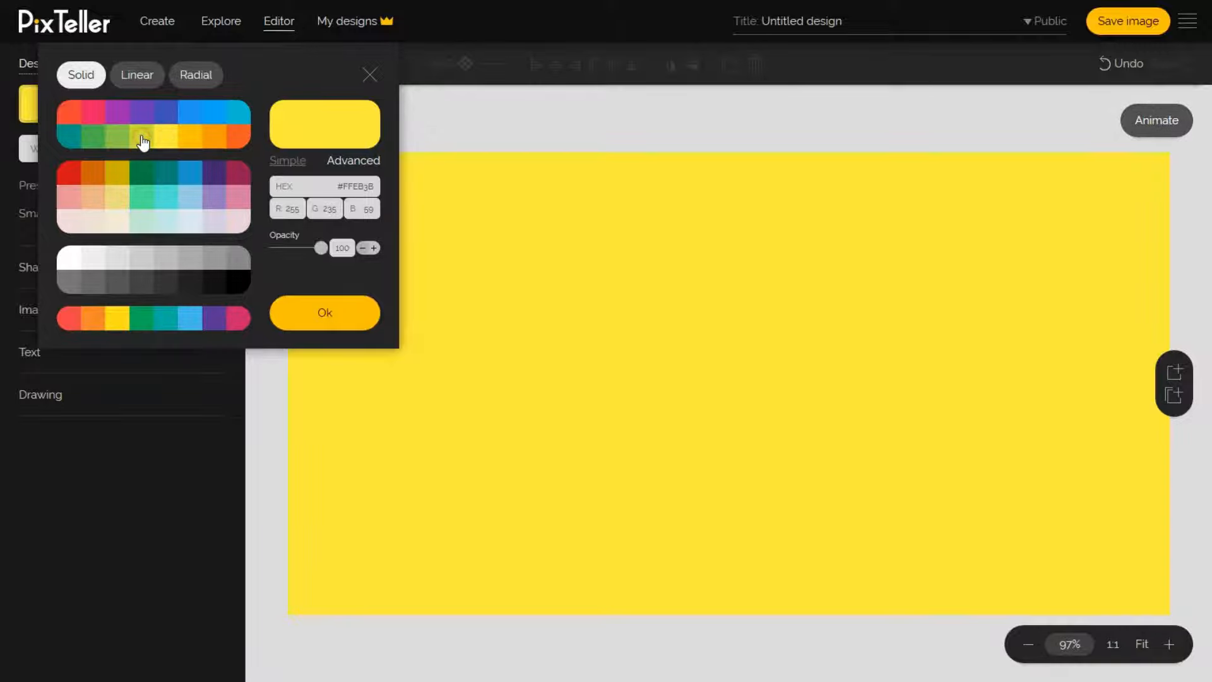
left_click(142, 142)
left_click(93, 120)
left_click(66, 117)
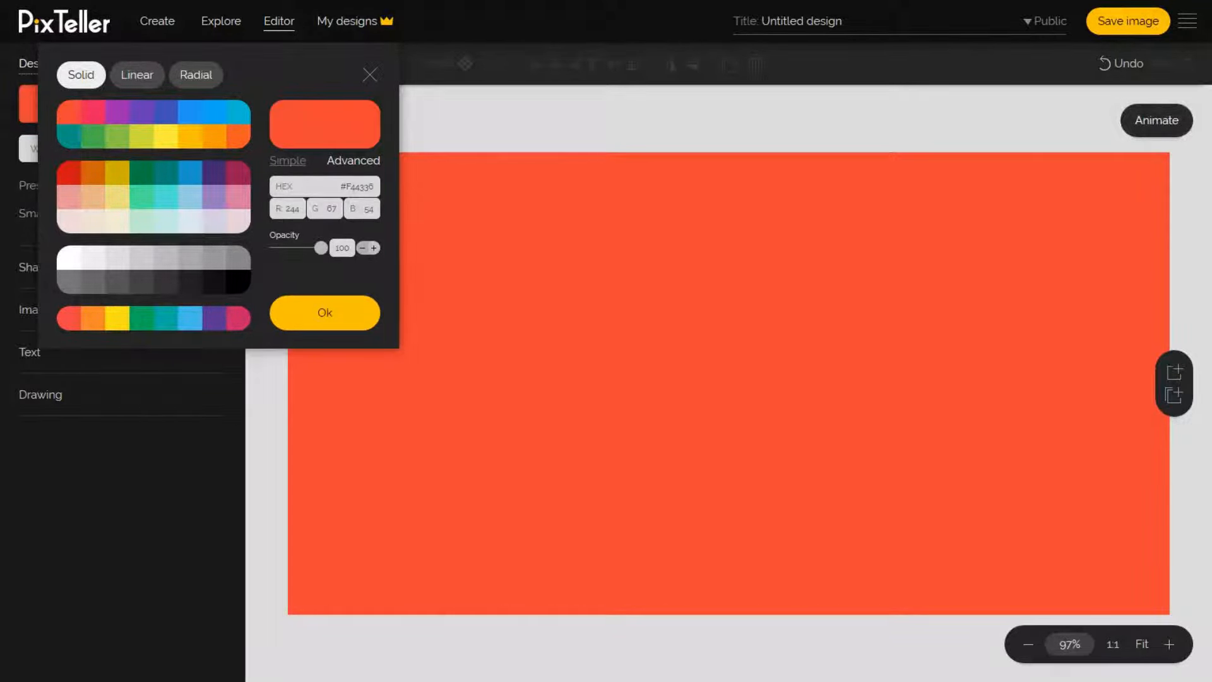
Try a vertical linear gradient on the background, and a radial gradient centered at X 69, Y 71 with ellipse 0.
left_click(136, 75)
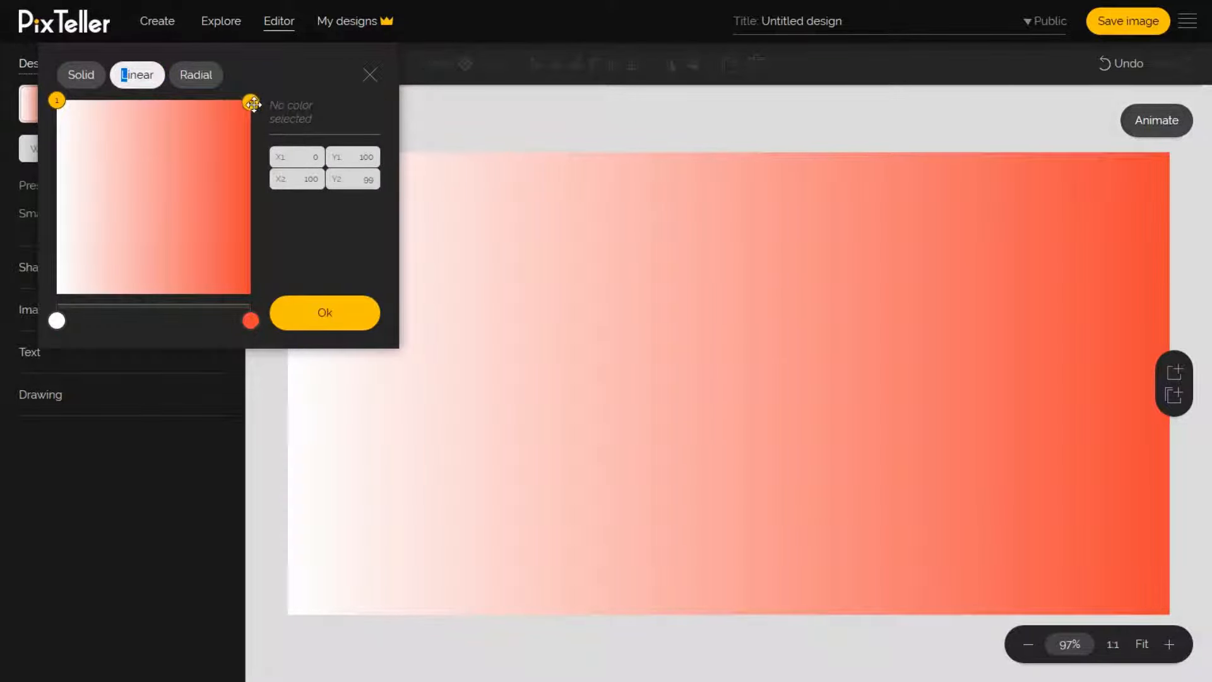
left_click_drag(249, 101, 8, 310)
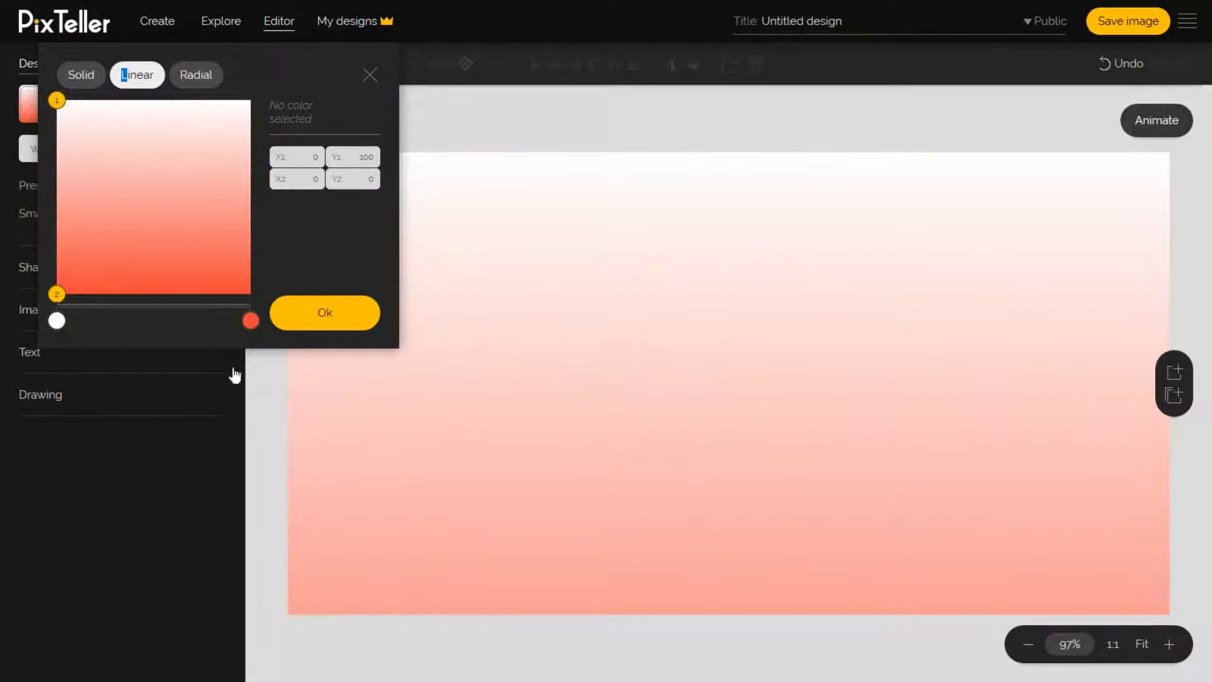
left_click(199, 78)
left_click_drag(155, 189, 191, 156)
mouse_move(298, 229)
left_mouse_down()
mouse_move(314, 229)
mouse_move(296, 235)
mouse_move(307, 237)
left_mouse_up()
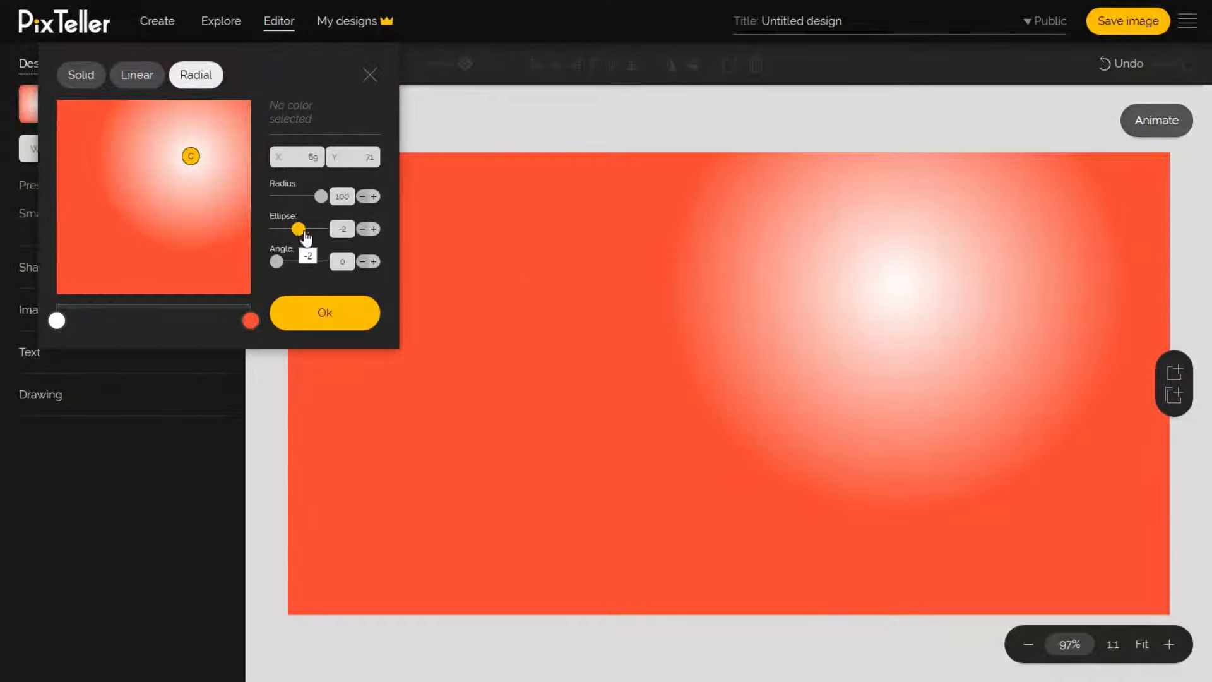
left_click(363, 232)
left_click(373, 231)
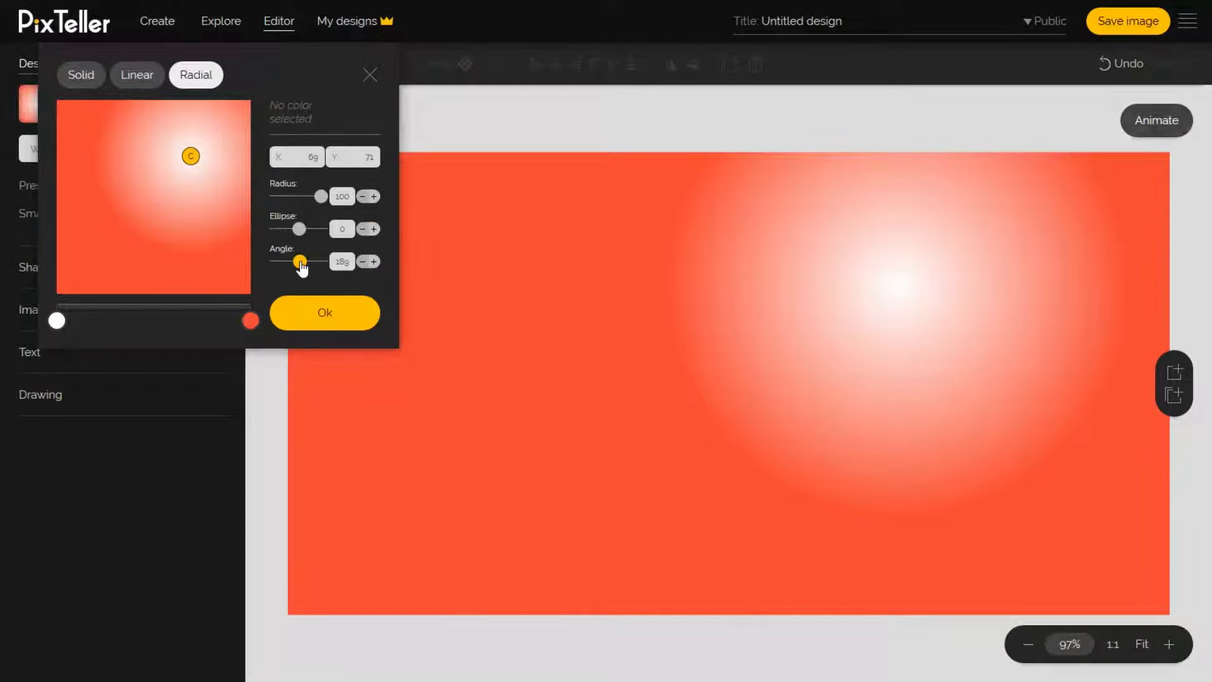
Change the radial gradient's outer color to blue #2196F3 and move its center to about X 44, Y 32.
left_click(251, 321)
left_click(277, 113)
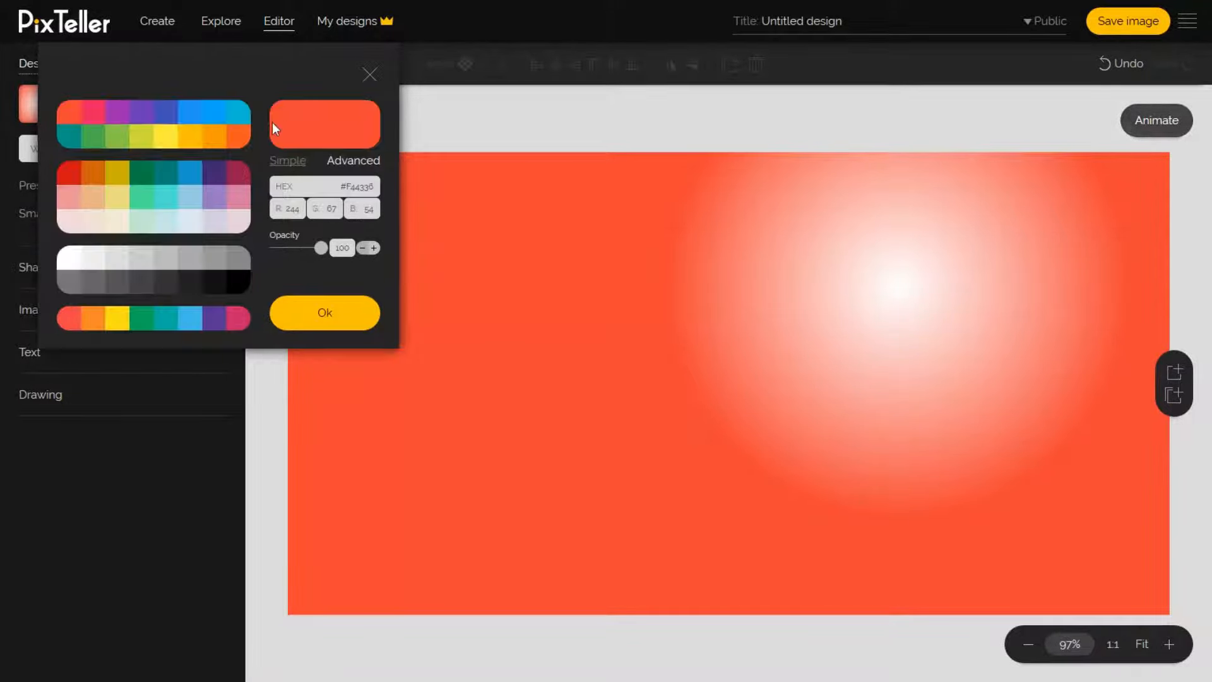
left_click(190, 113)
left_click(324, 316)
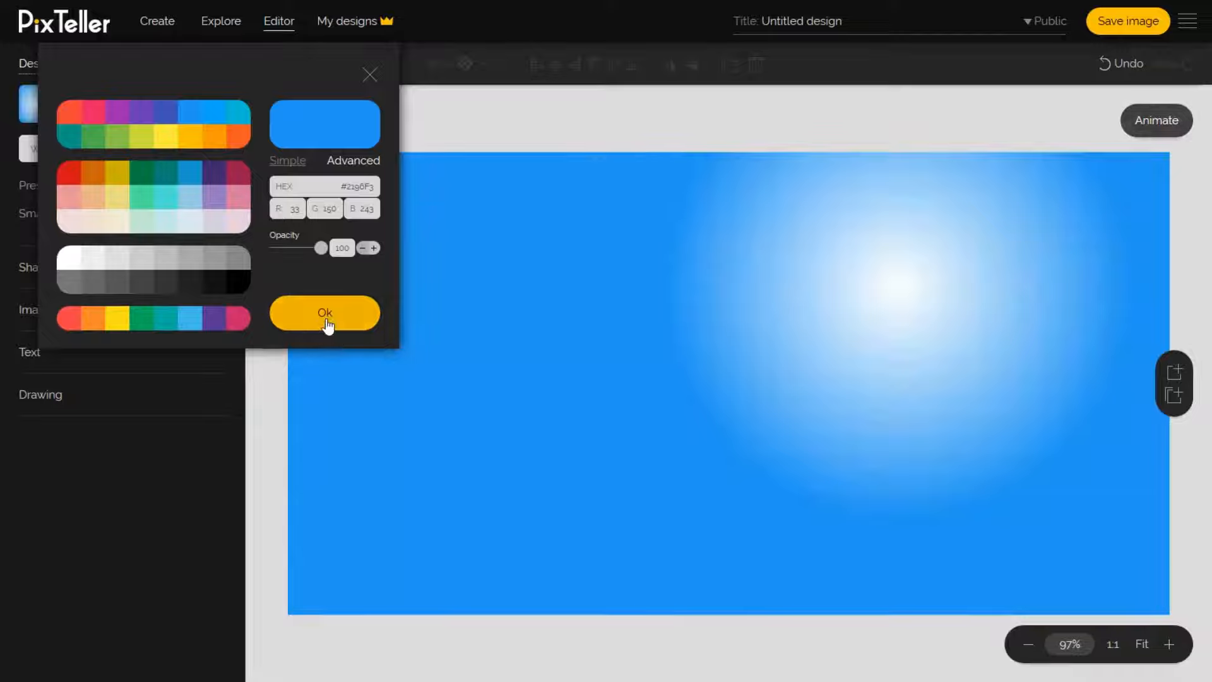
left_click_drag(193, 151, 142, 232)
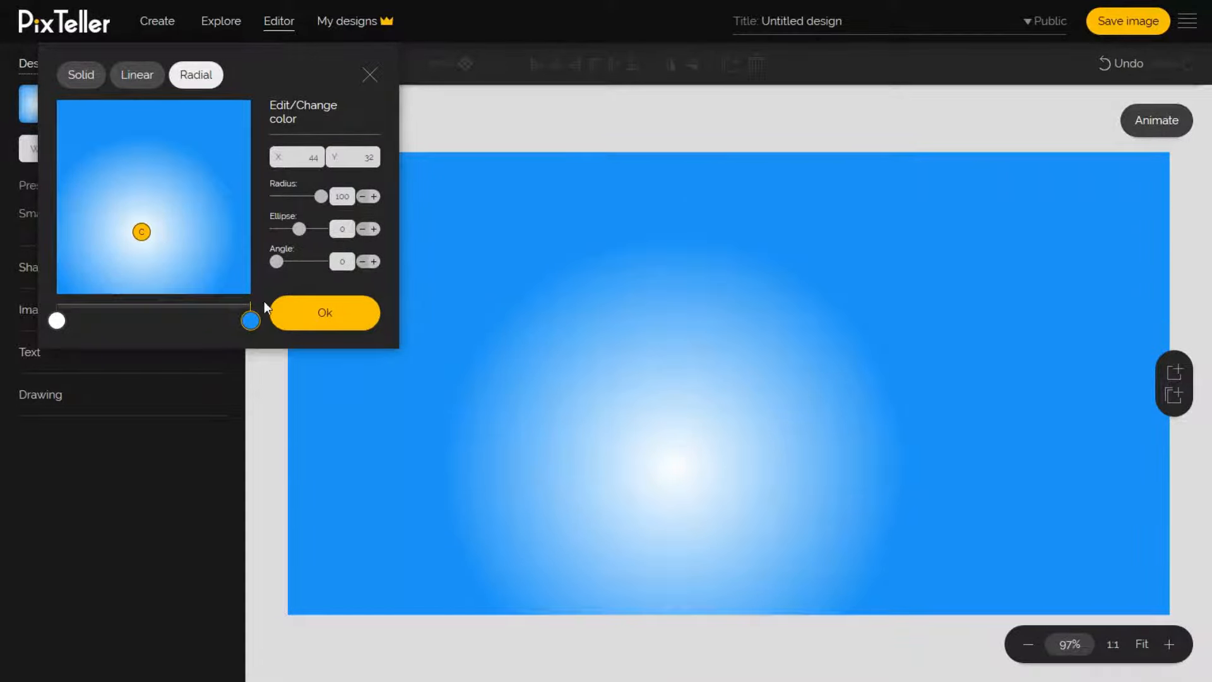
Try a diagonal linear gradient on the background and return to a solid fill.
left_click(144, 76)
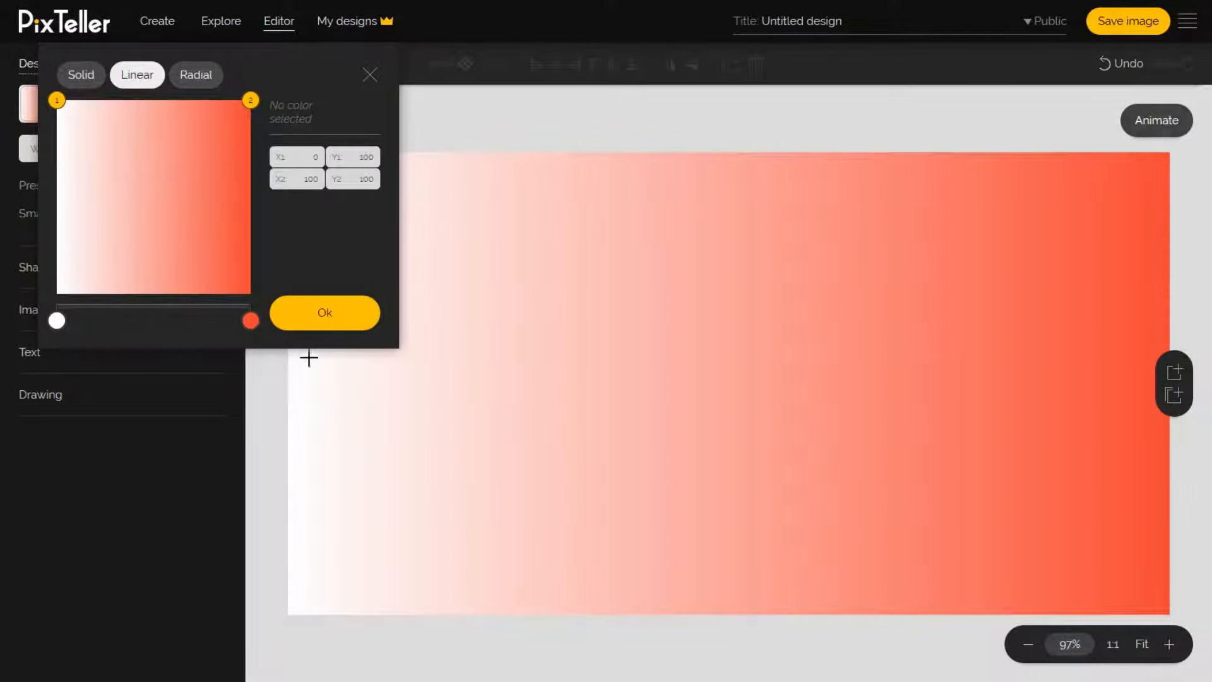
left_click_drag(246, 103, 250, 293)
left_click(81, 74)
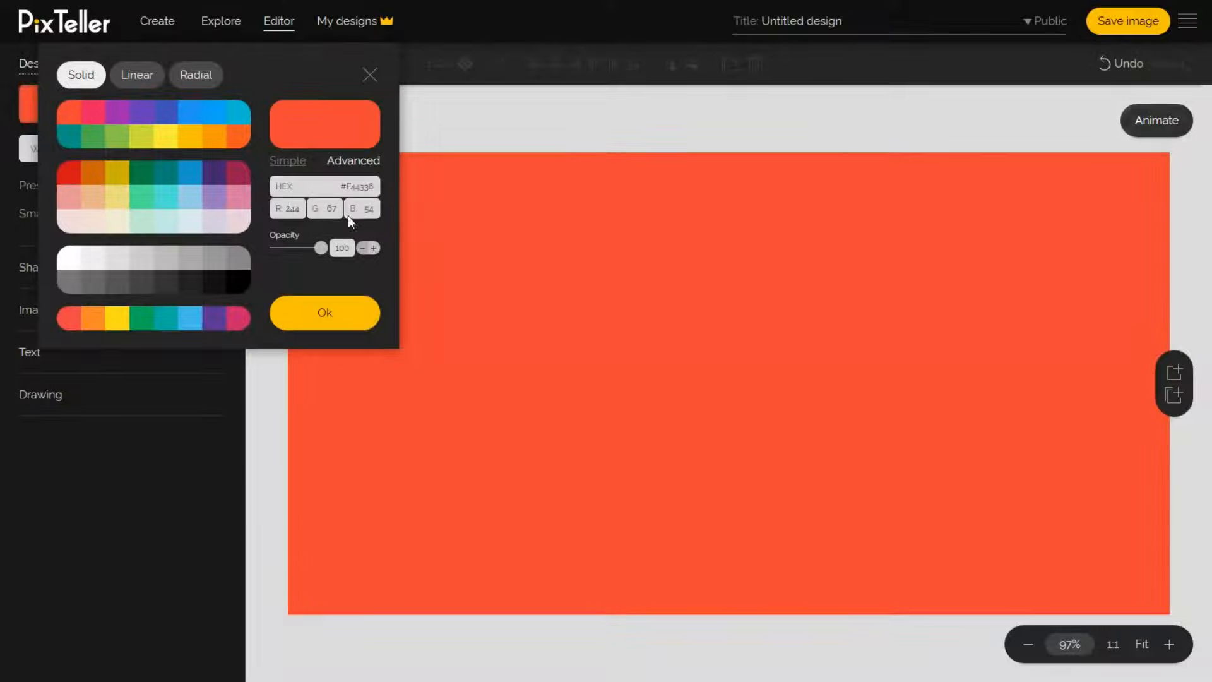
Try the custom hex codes #FF0000, #000000 and #FFF000 for the solid background color.
type("F0000")
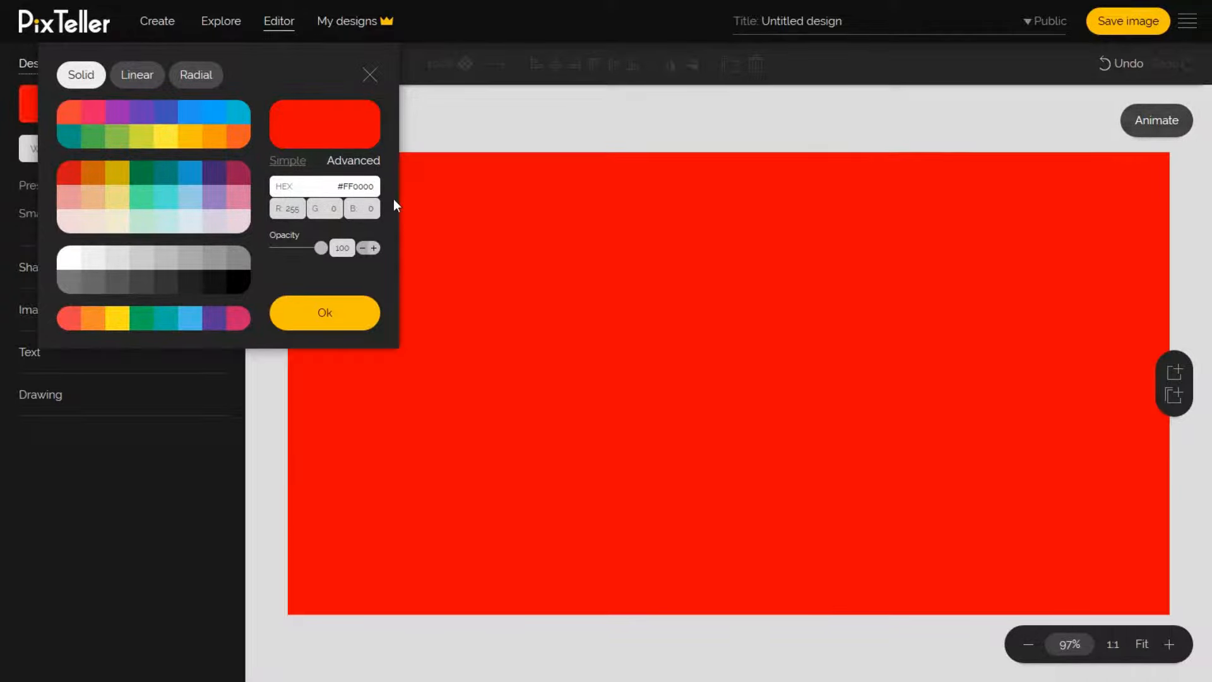
left_click_drag(353, 189, 349, 189)
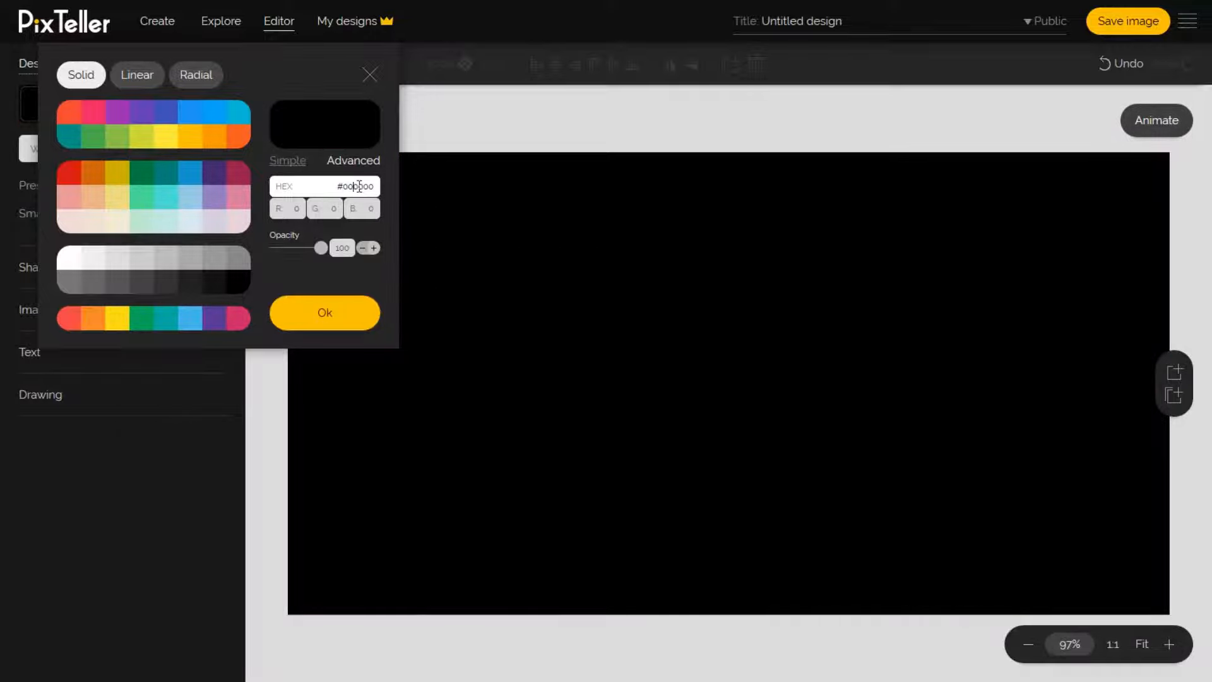
left_click_drag(357, 186, 434, 187)
type("Ff")
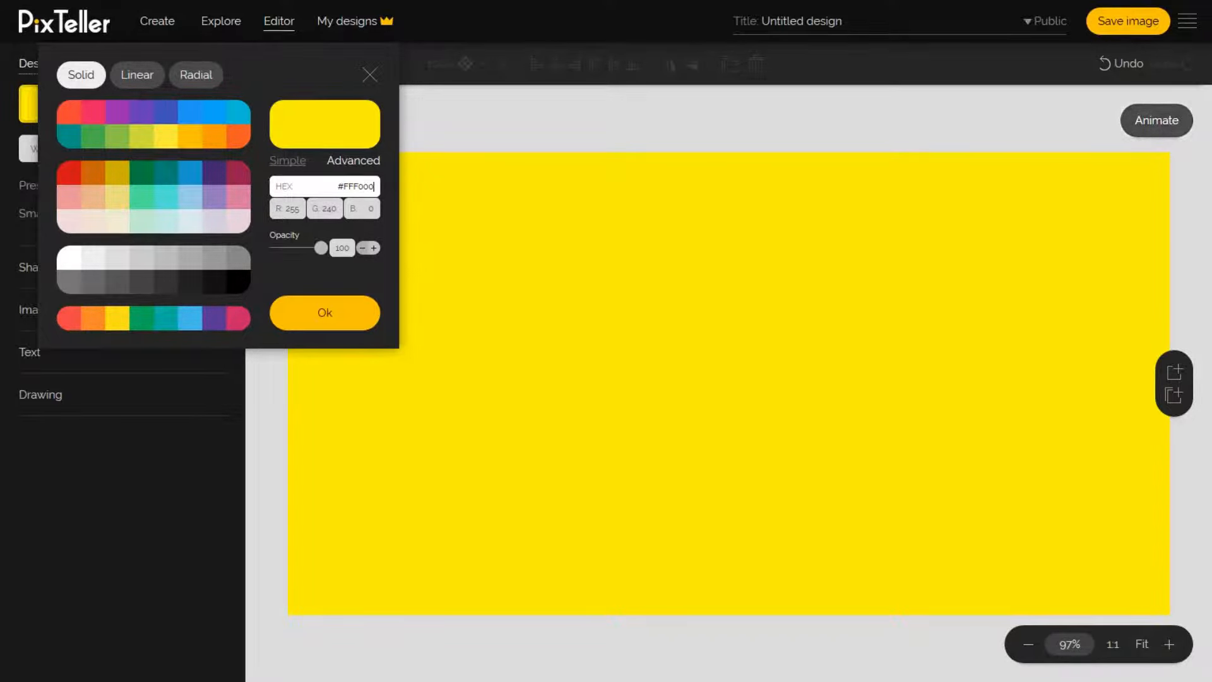
Set the background to solid amber #FFC107 and apply the color.
left_click(193, 141)
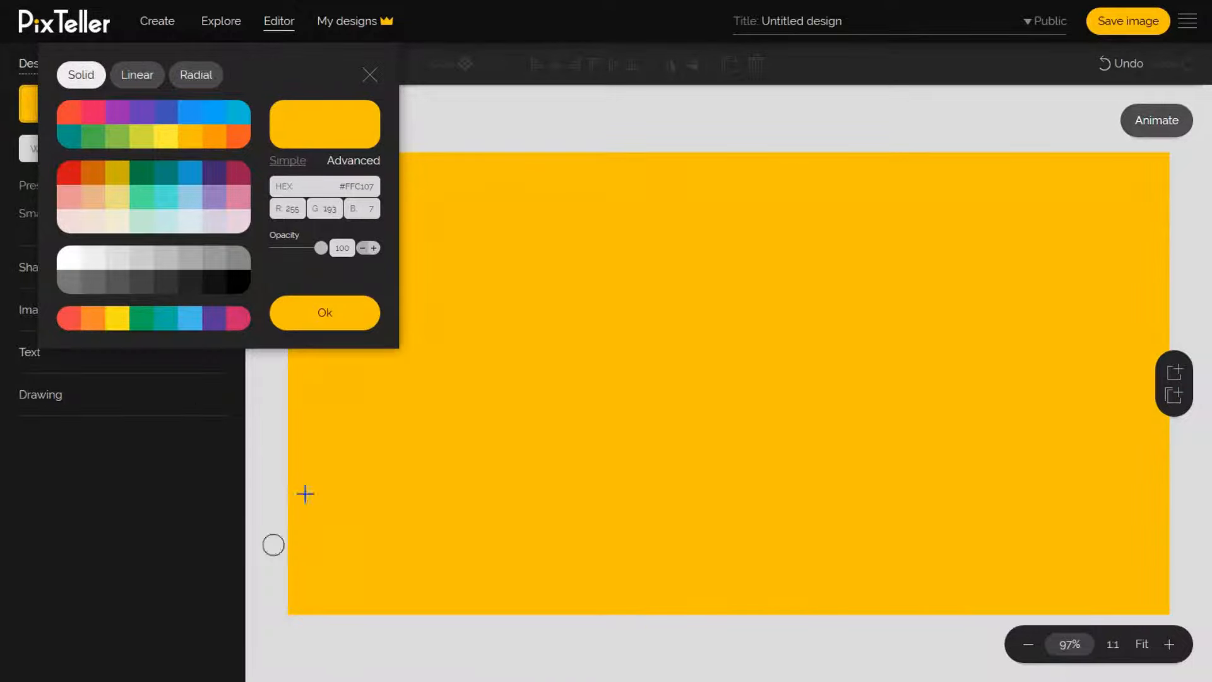
left_click(346, 314)
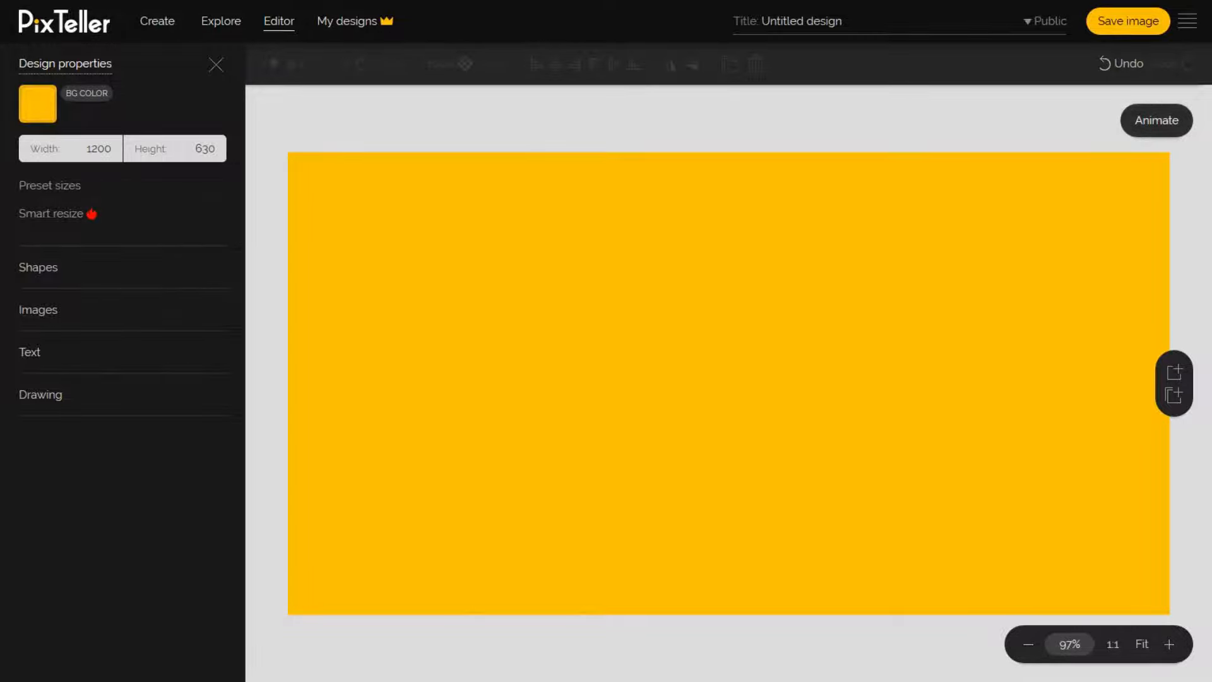
Add a rectangle and an ellipse to the canvas, and place the ellipse beside the rectangle at about X 111, Y 0.
left_click(77, 272)
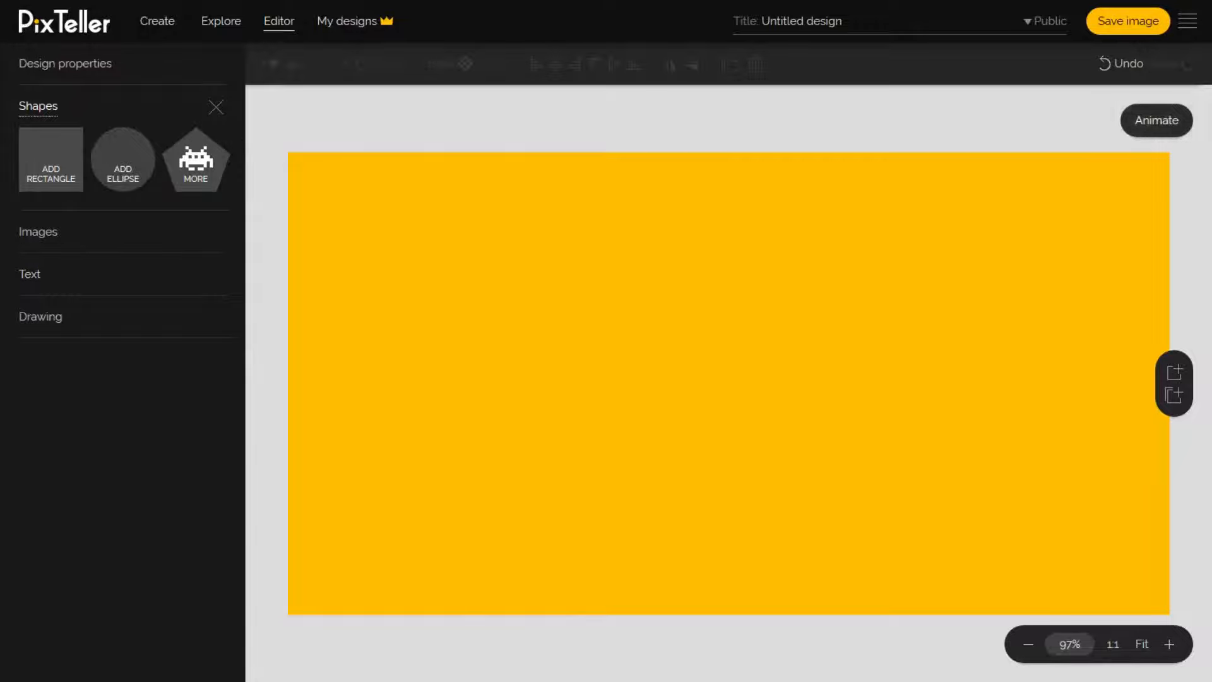
left_click(73, 183)
left_click(101, 168)
left_click_drag(324, 188, 406, 195)
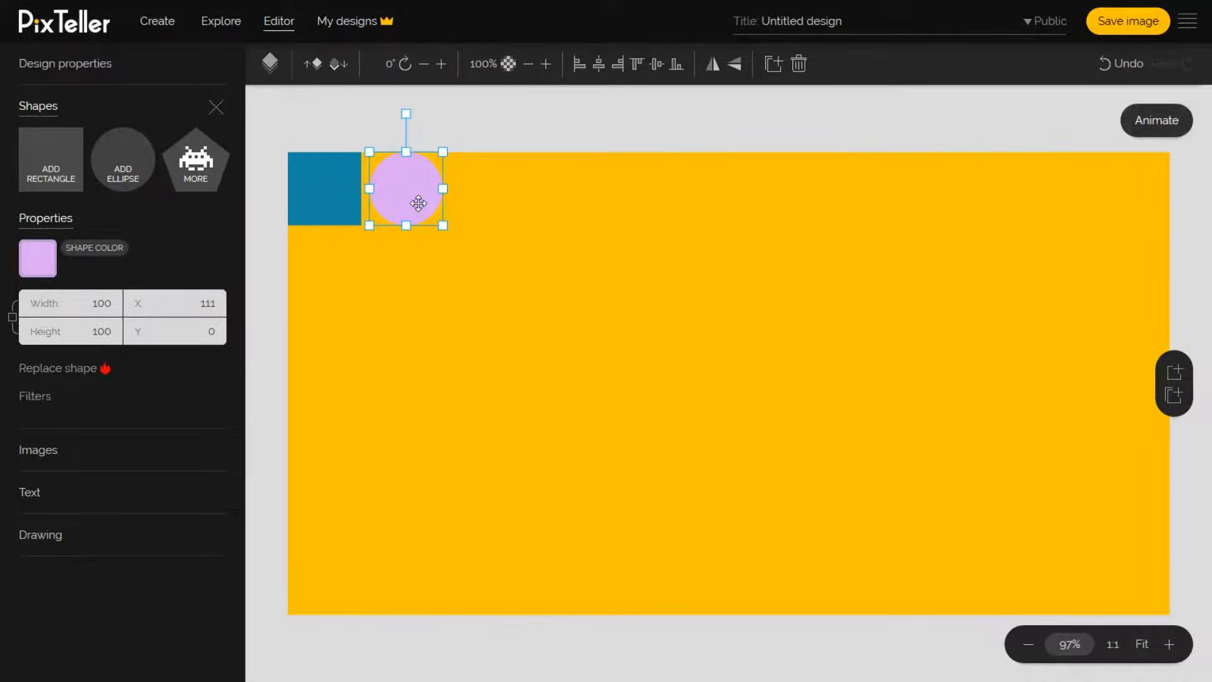
Delete the ellipse and the rectangle from the canvas.
key("Delete")
left_click(315, 214)
key("Delete")
Browse the full shape library and search it for "rocket".
left_click(37, 267)
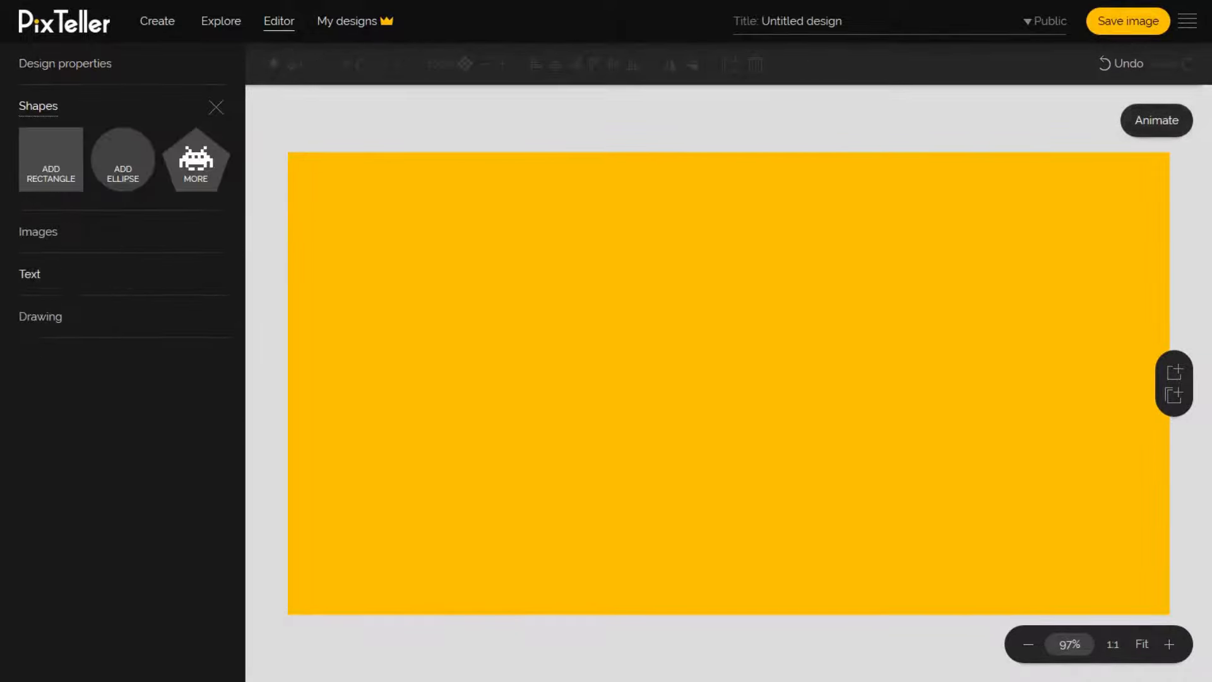
left_click(196, 161)
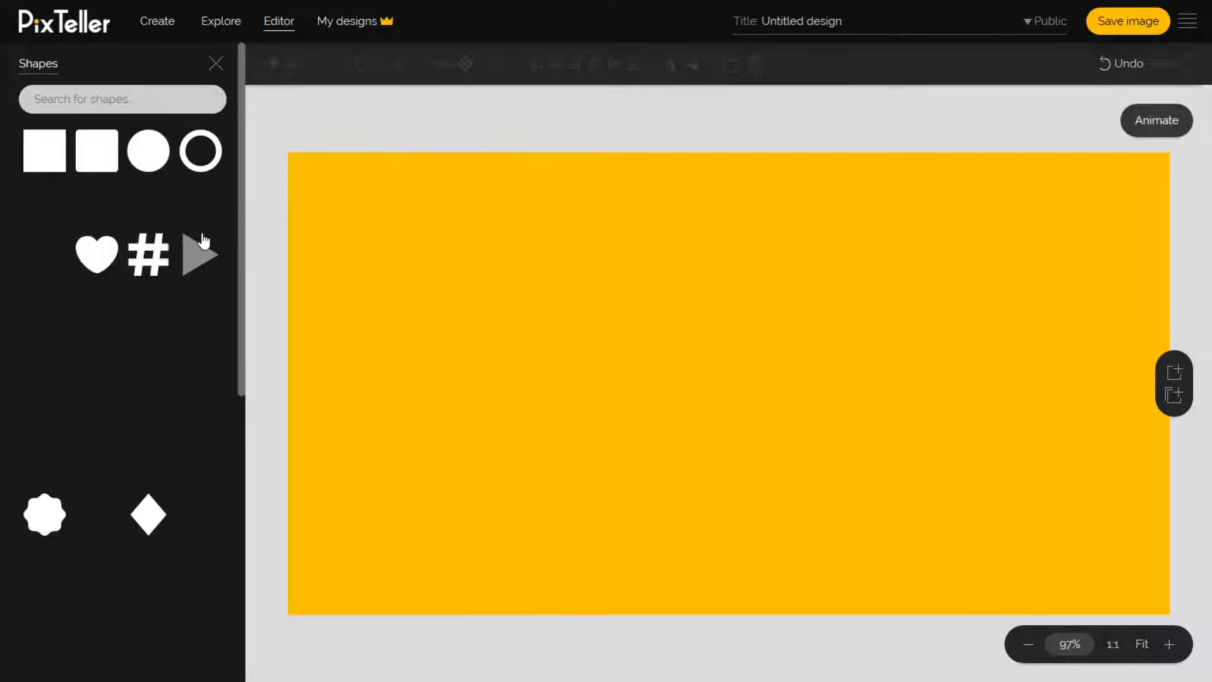
scroll(149, 410, "down", 8)
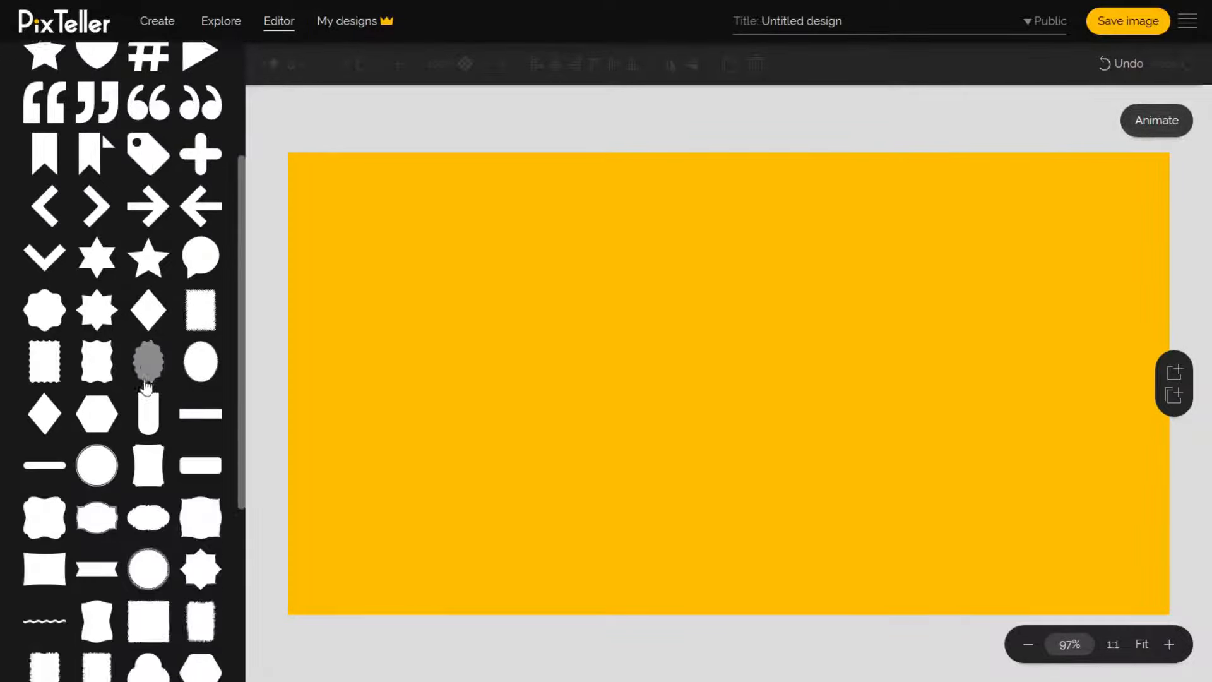
scroll(148, 410, "up", 8)
left_click(71, 99)
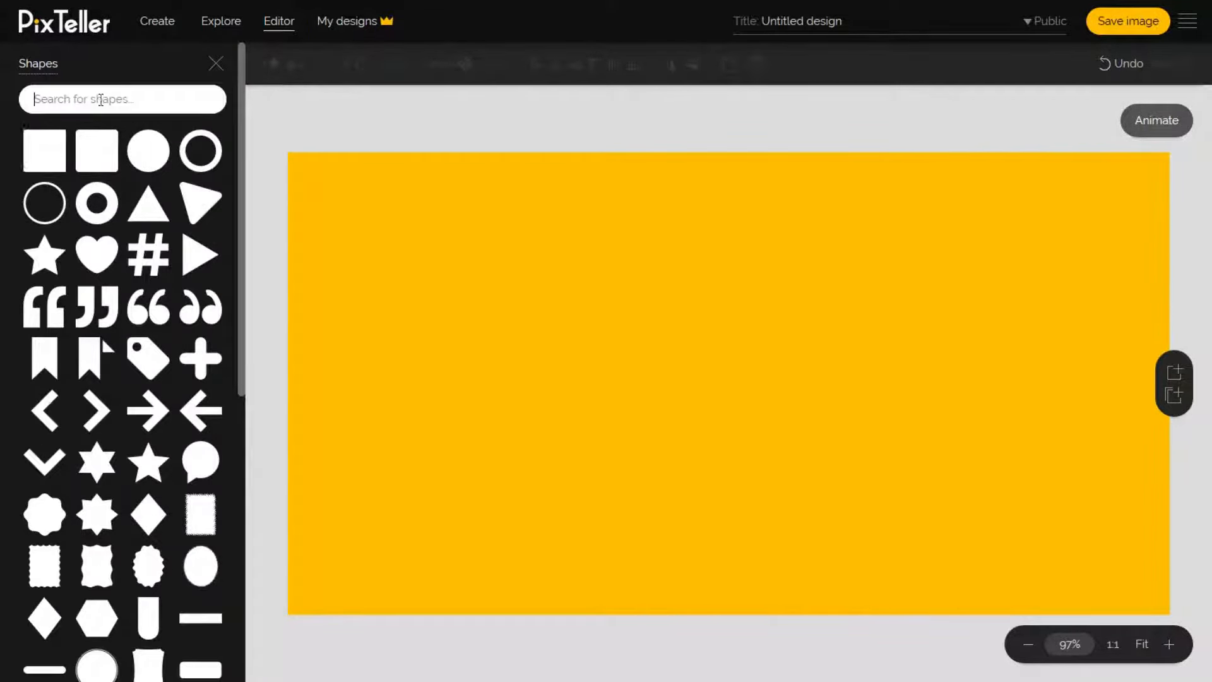
type("rocket")
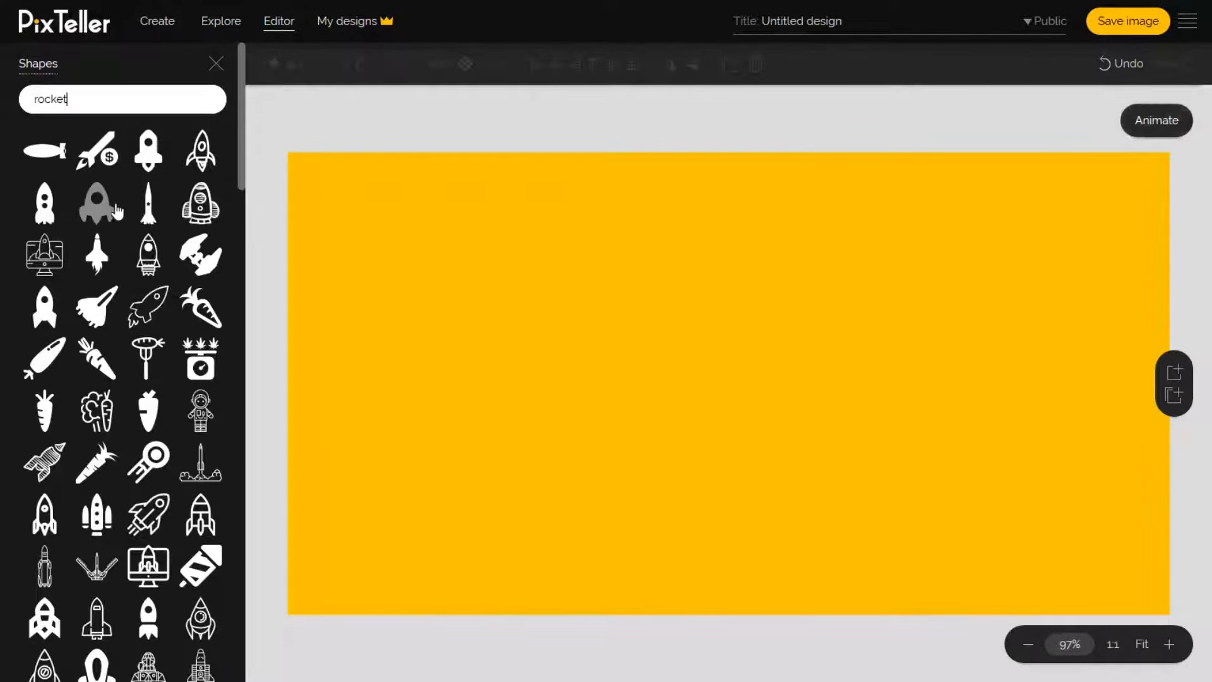
Add the solid upright rocket with a round gauge-like window and exhaust lines from the results to the canvas.
scroll(157, 284, "down", 10)
scroll(176, 341, "down", 8)
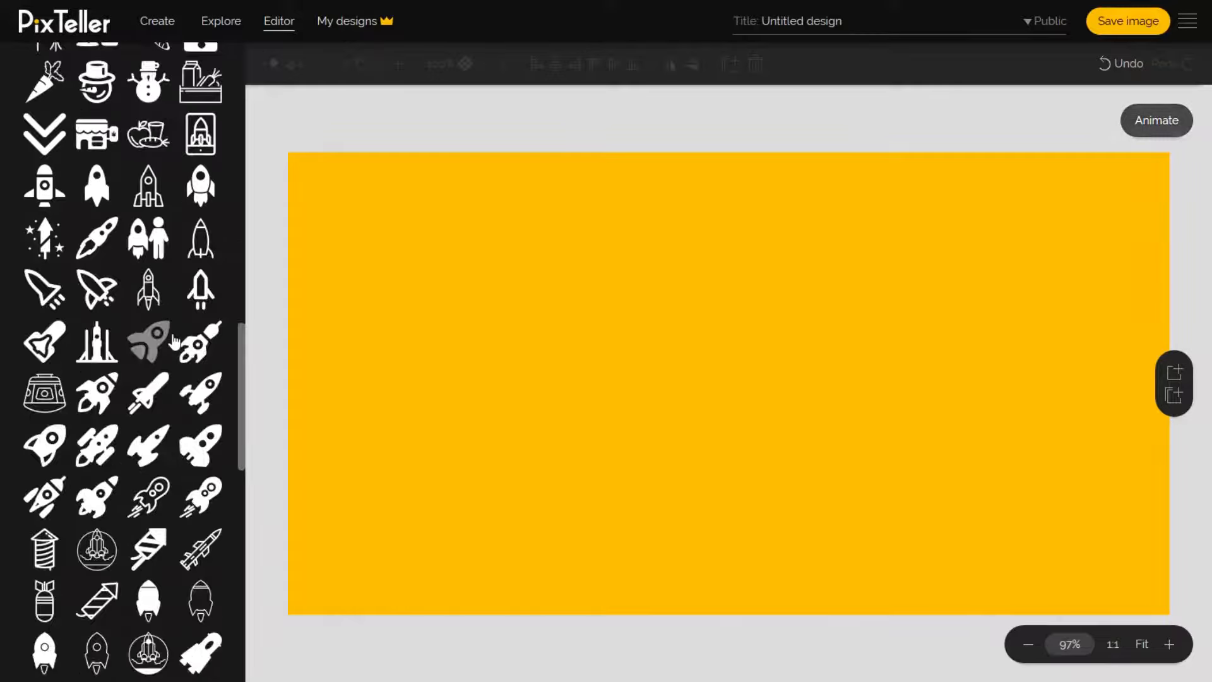
scroll(178, 511, "down", 4)
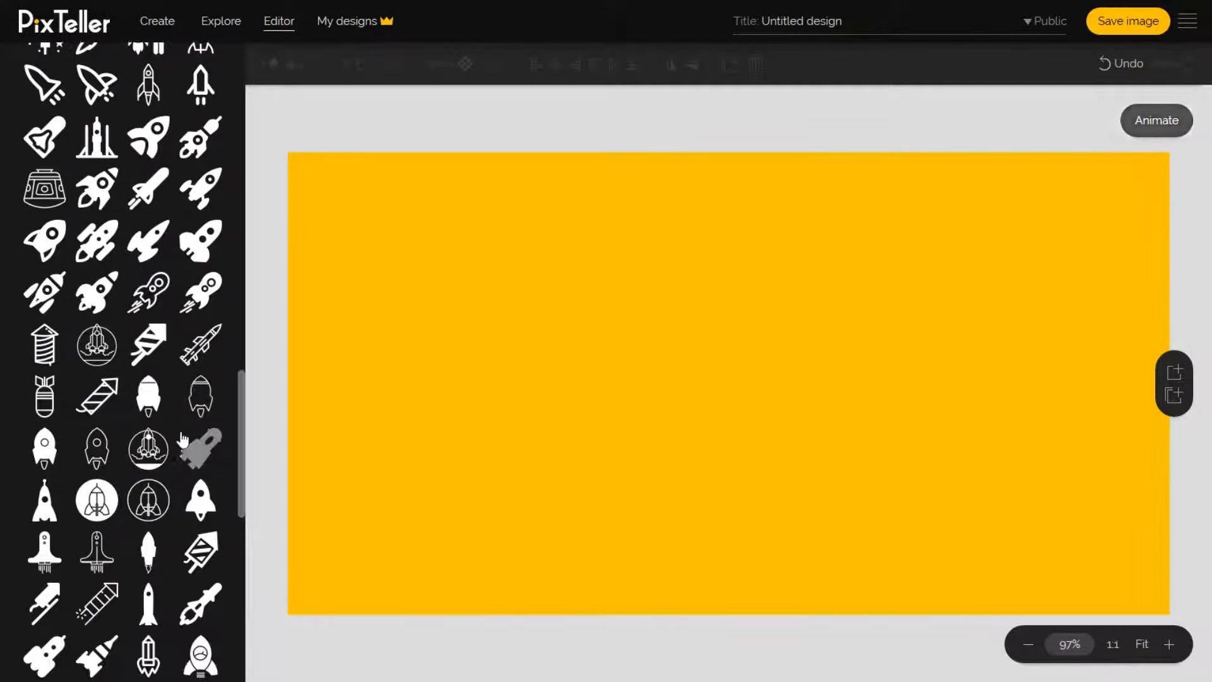
scroll(151, 474, "down", 4)
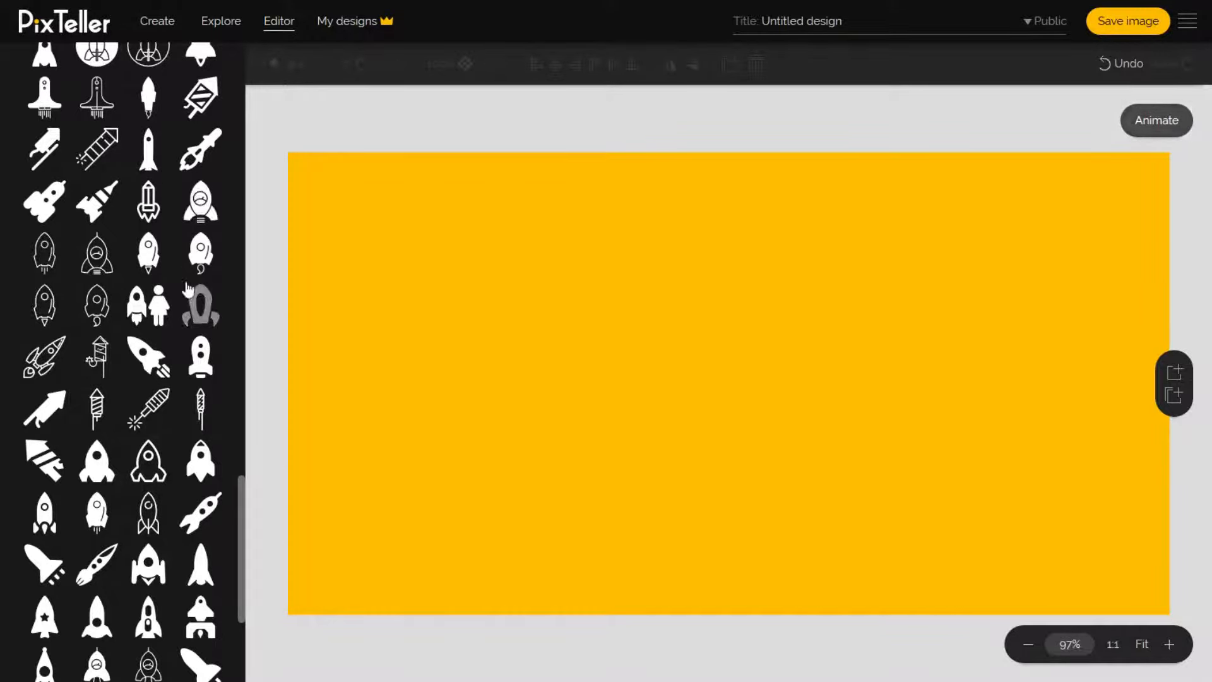
left_click(197, 201)
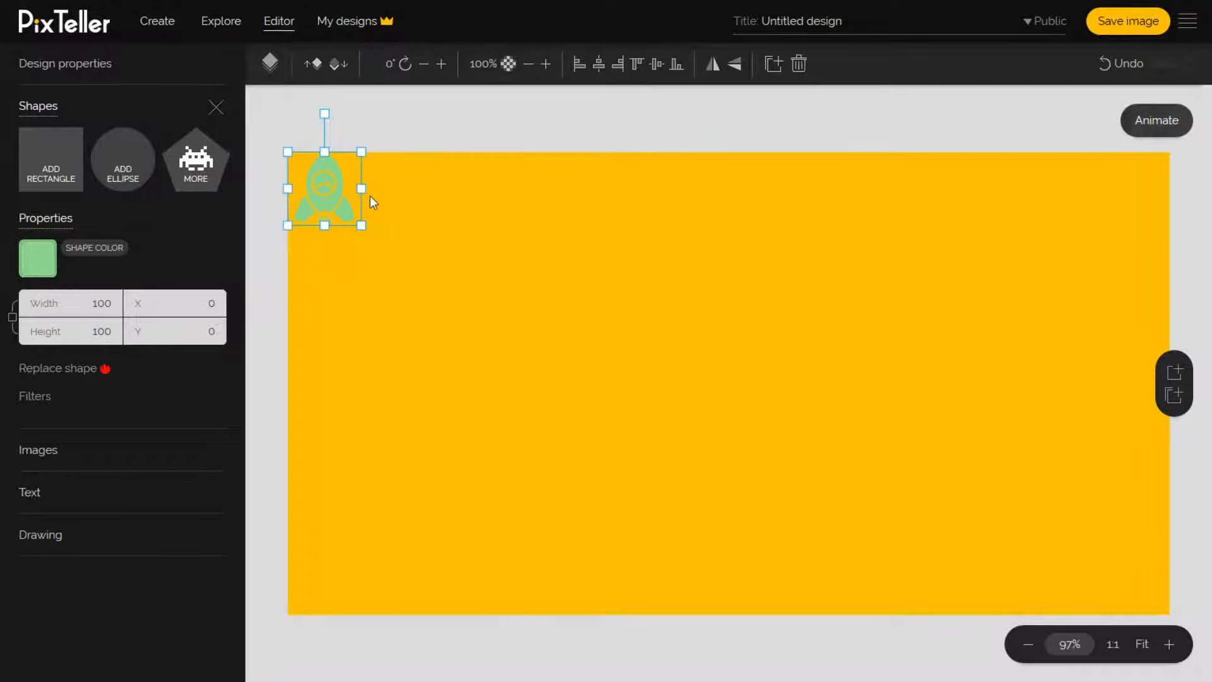
Enlarge the rocket freehand to about 559 by 559 and move it to about X 264, Y 36.
left_click_drag(362, 223, 603, 544)
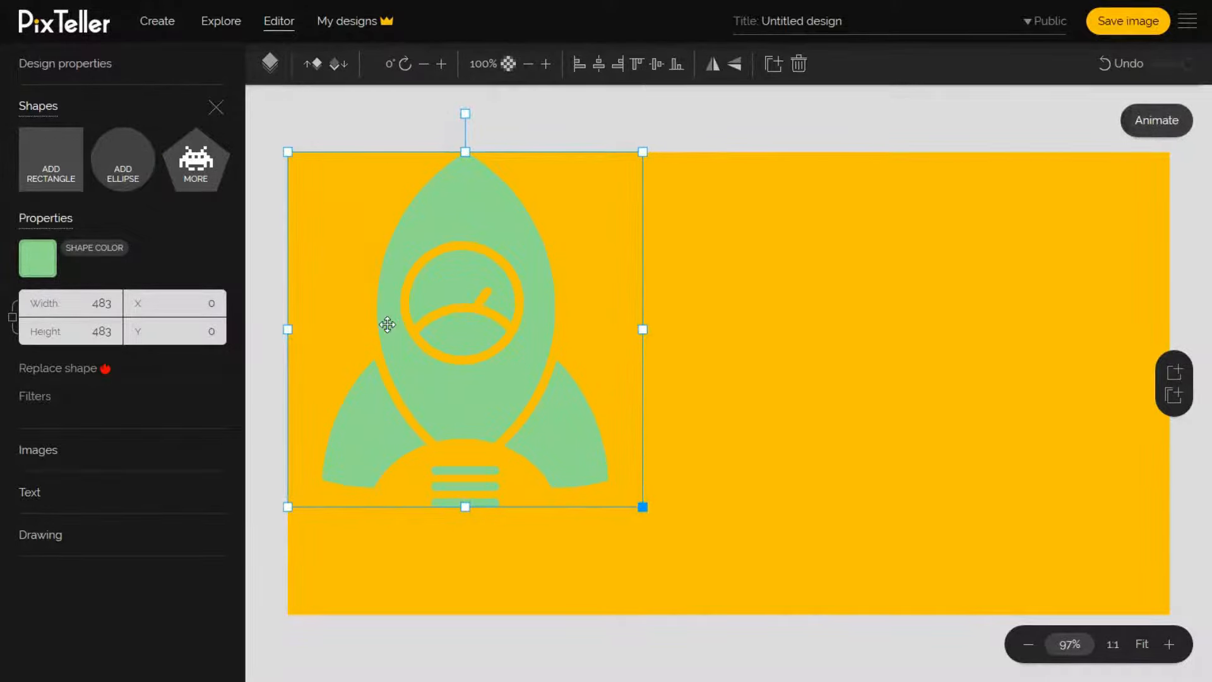
left_click_drag(392, 347, 495, 354)
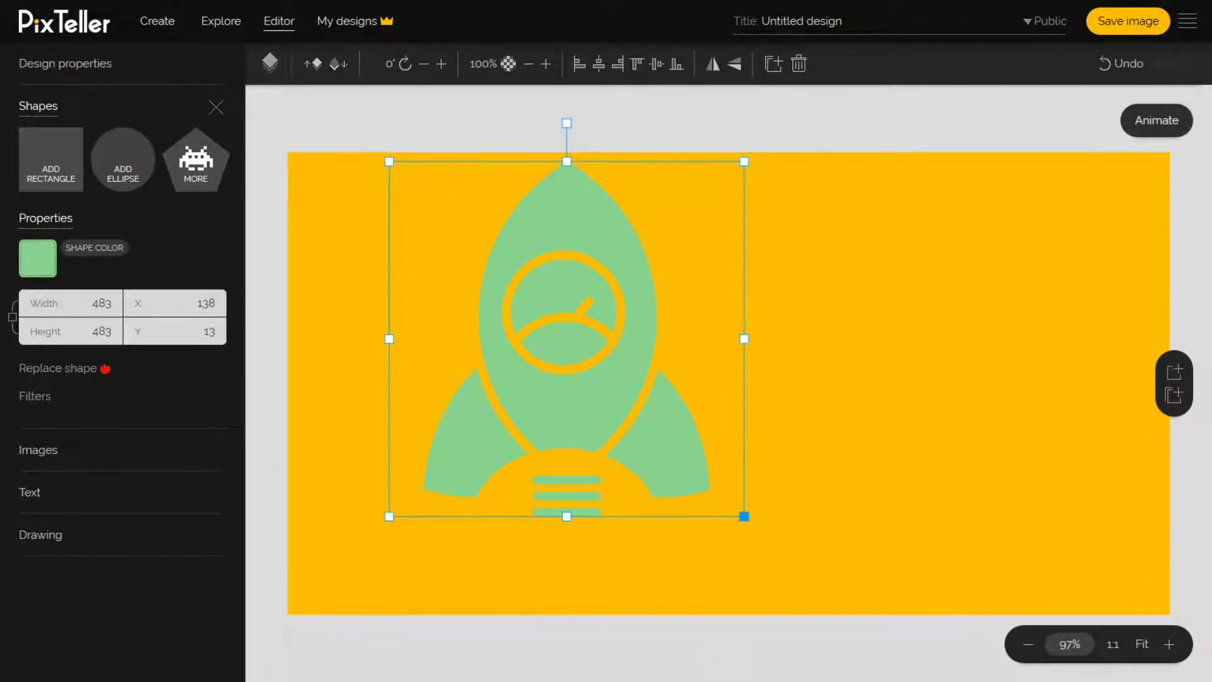
left_click_drag(390, 516, 487, 414)
left_click_drag(638, 273, 634, 374)
left_click_drag(483, 516, 423, 577)
left_click_drag(739, 261, 841, 168)
left_click_drag(665, 349, 714, 351)
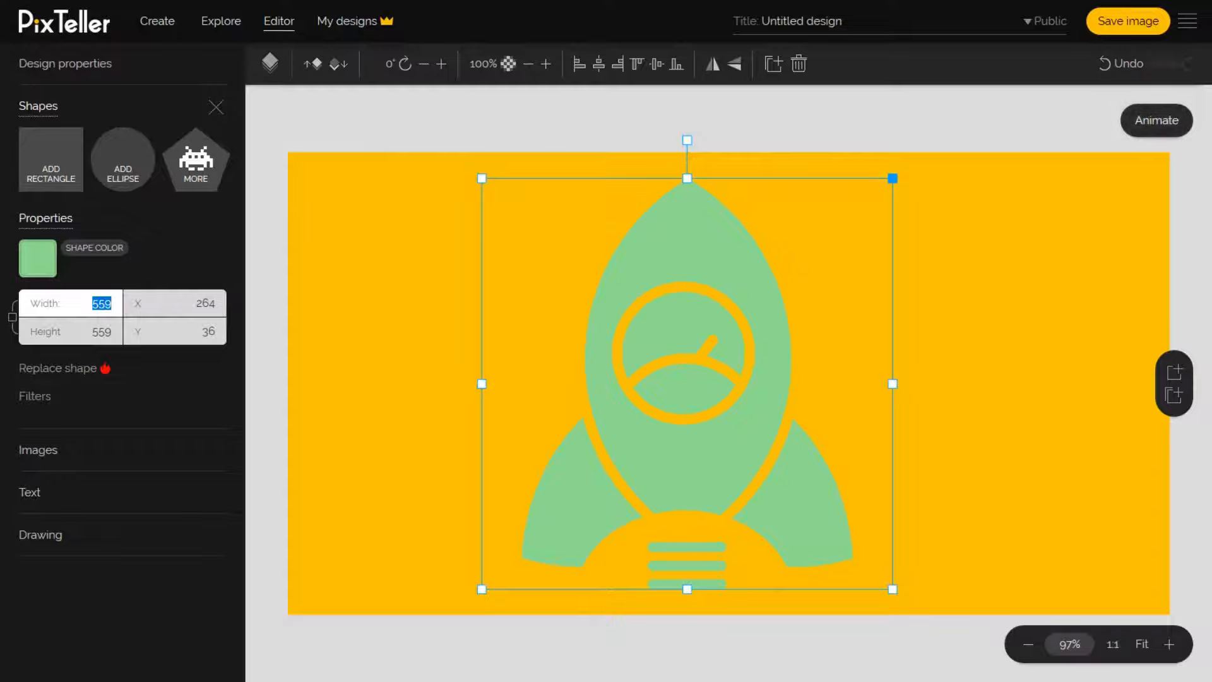
Set the rocket's width and height to 520 and center it horizontally and vertically on the canvas.
type("520")
key("Tab")
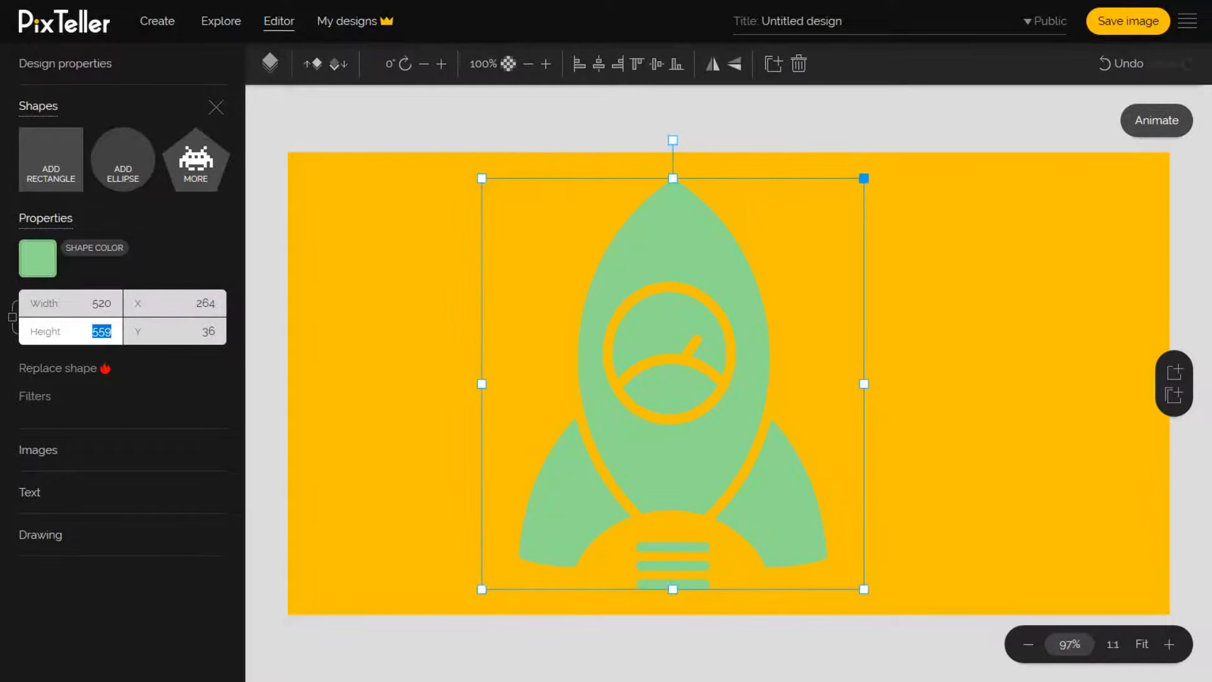
type("520")
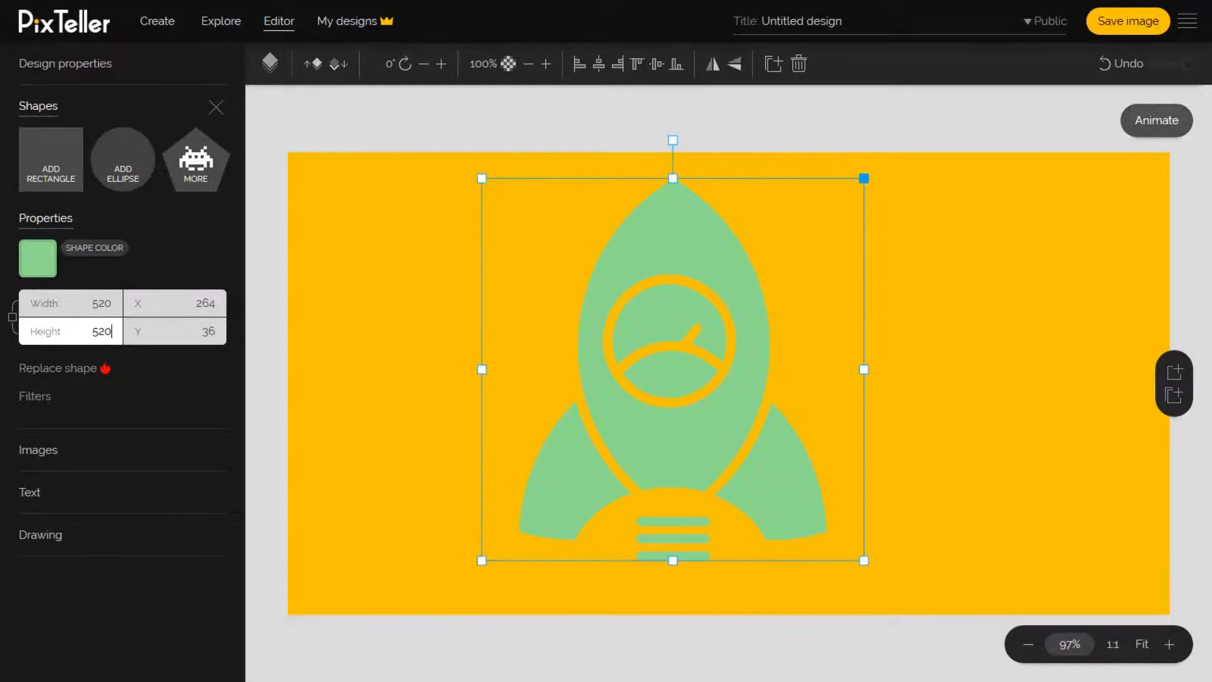
left_click(599, 64)
left_click(657, 63)
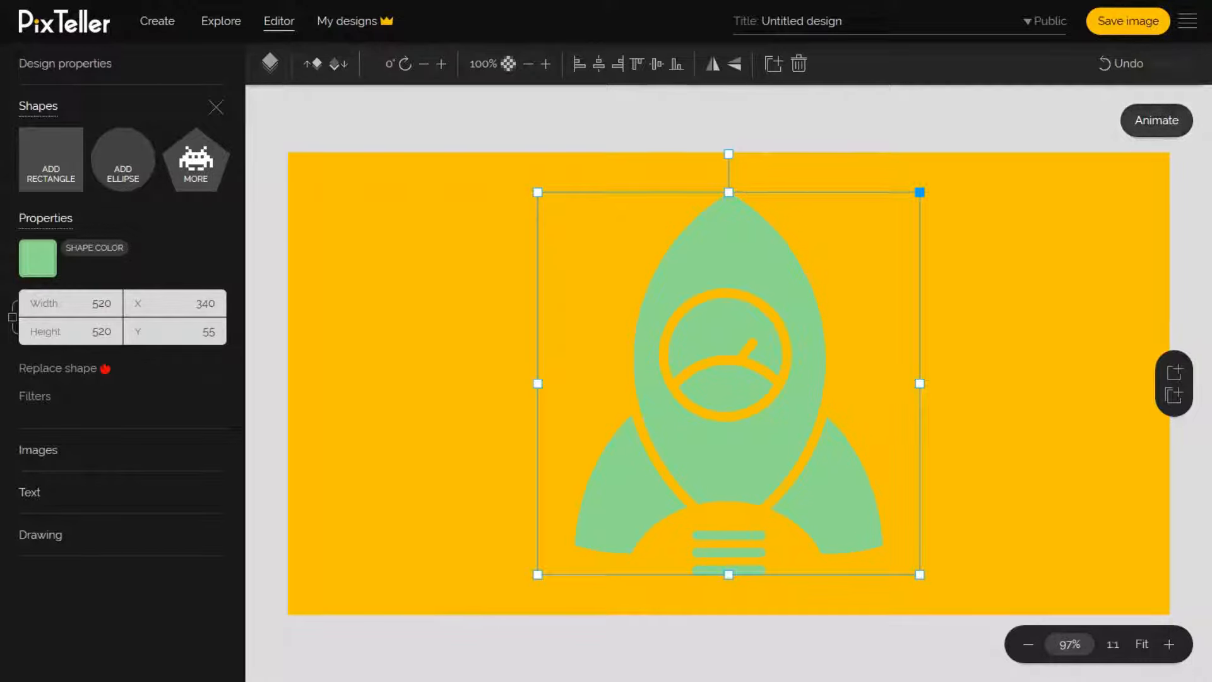
Try a Border filter in pinkish red on the rocket and remove it.
left_click(39, 404)
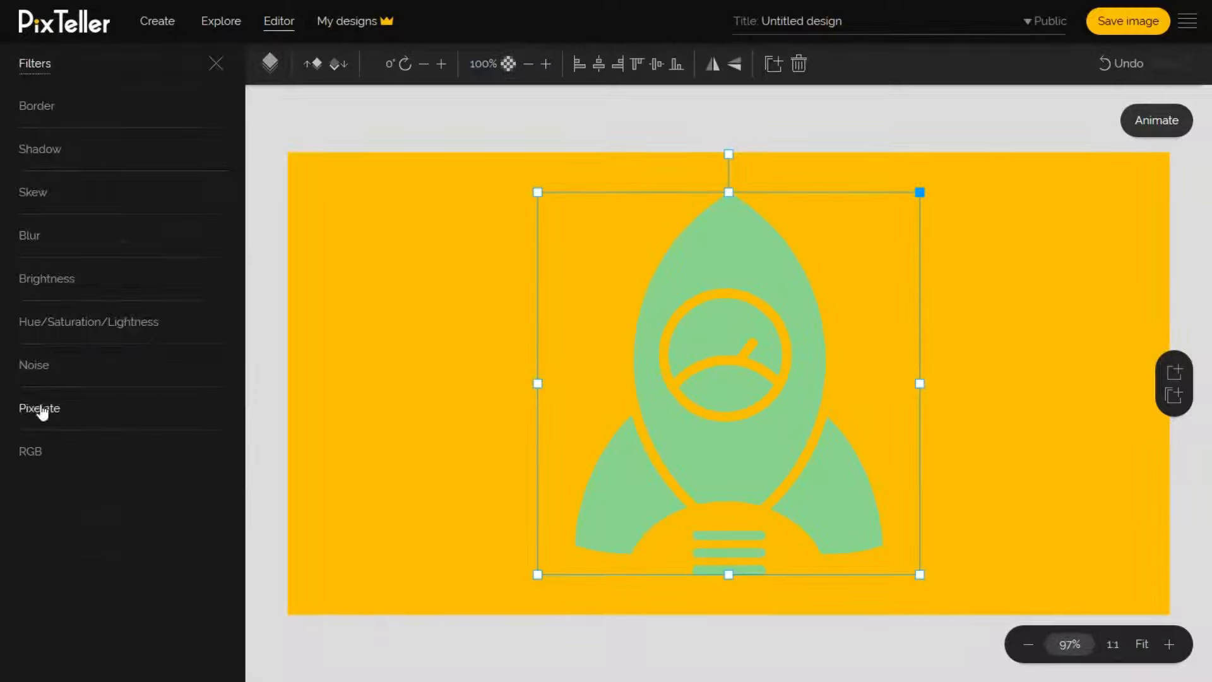
left_click(38, 105)
left_click_drag(36, 206, 32, 209)
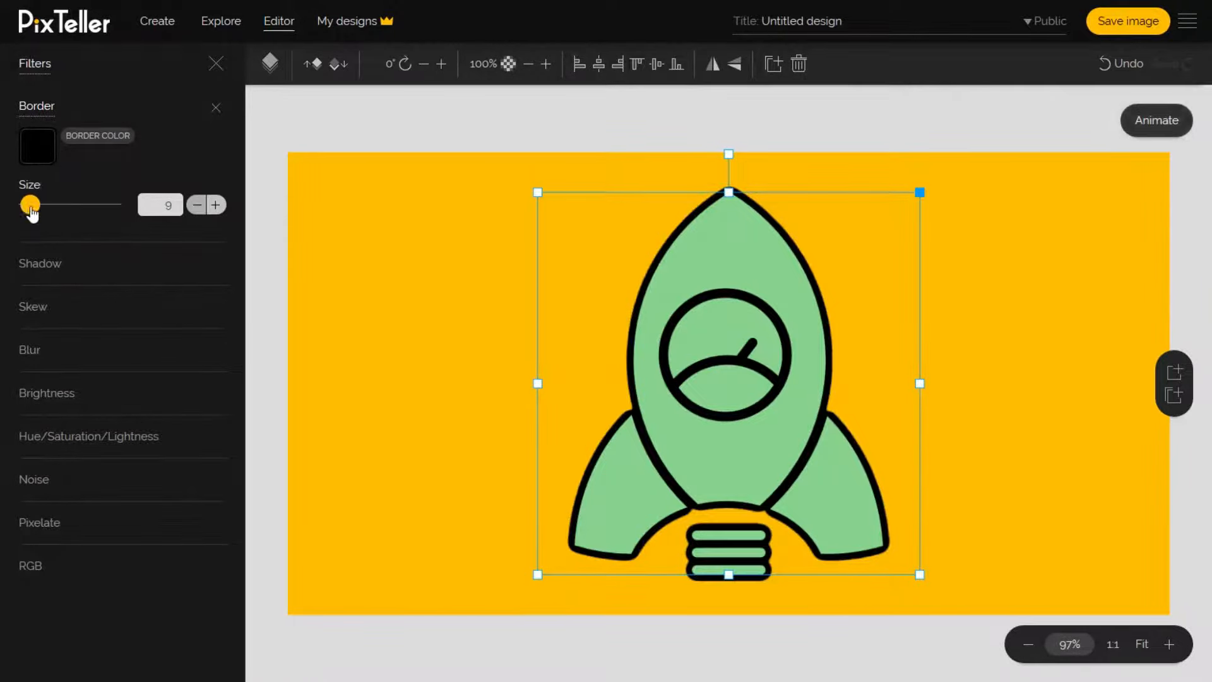
left_click(38, 146)
left_click(91, 154)
left_click(324, 355)
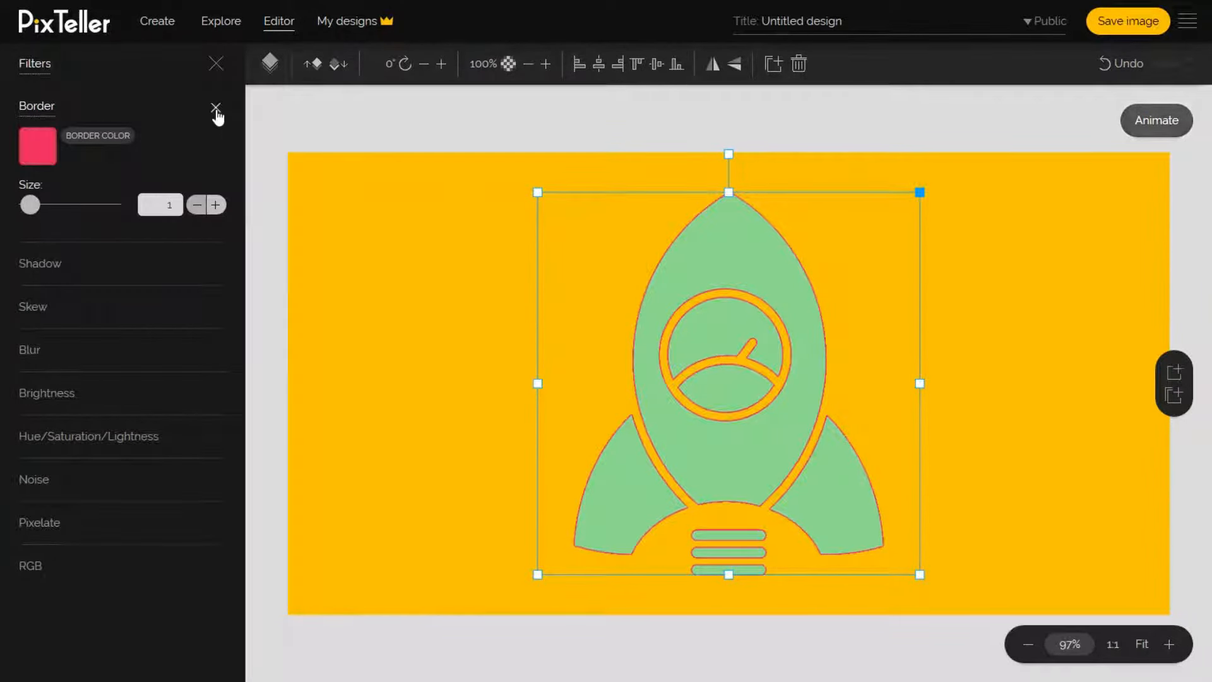
left_click(216, 107)
Try a red shadow on the rocket with Offset Y -6 and blur 33, and remove it.
left_click(40, 149)
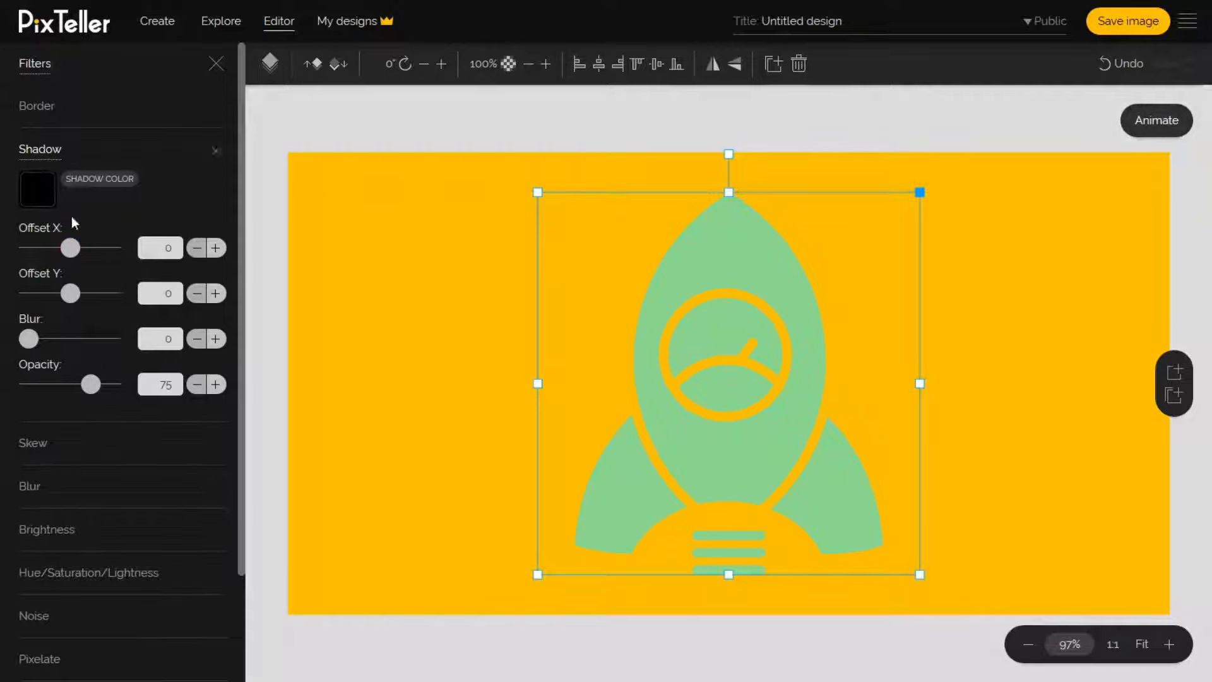
left_click(37, 188)
left_click(66, 266)
left_click(320, 398)
mouse_move(70, 293)
left_mouse_down()
mouse_move(80, 294)
mouse_move(67, 293)
left_mouse_up()
left_click_drag(28, 339, 56, 340)
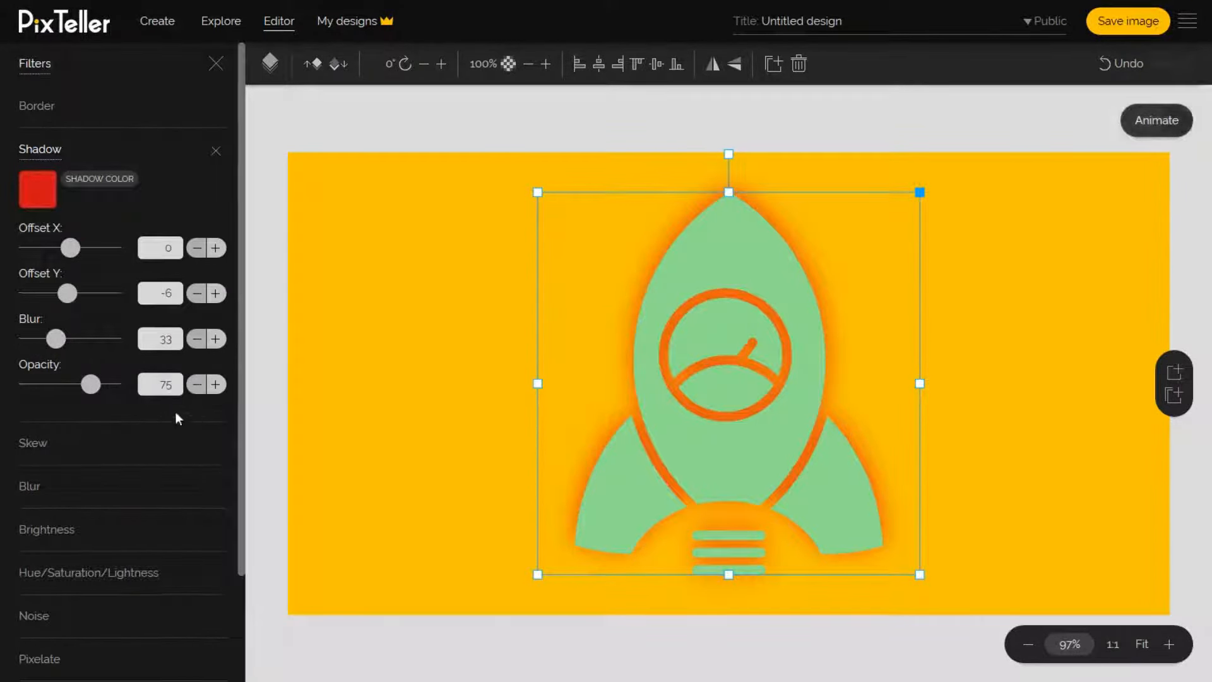
left_click(216, 150)
Try skewing the rocket with Horizontal about 23, Vertical about 36, Top about -43 and Right about -48.
left_click(38, 192)
left_click_drag(70, 241, 85, 289)
left_click_drag(111, 332, 81, 342)
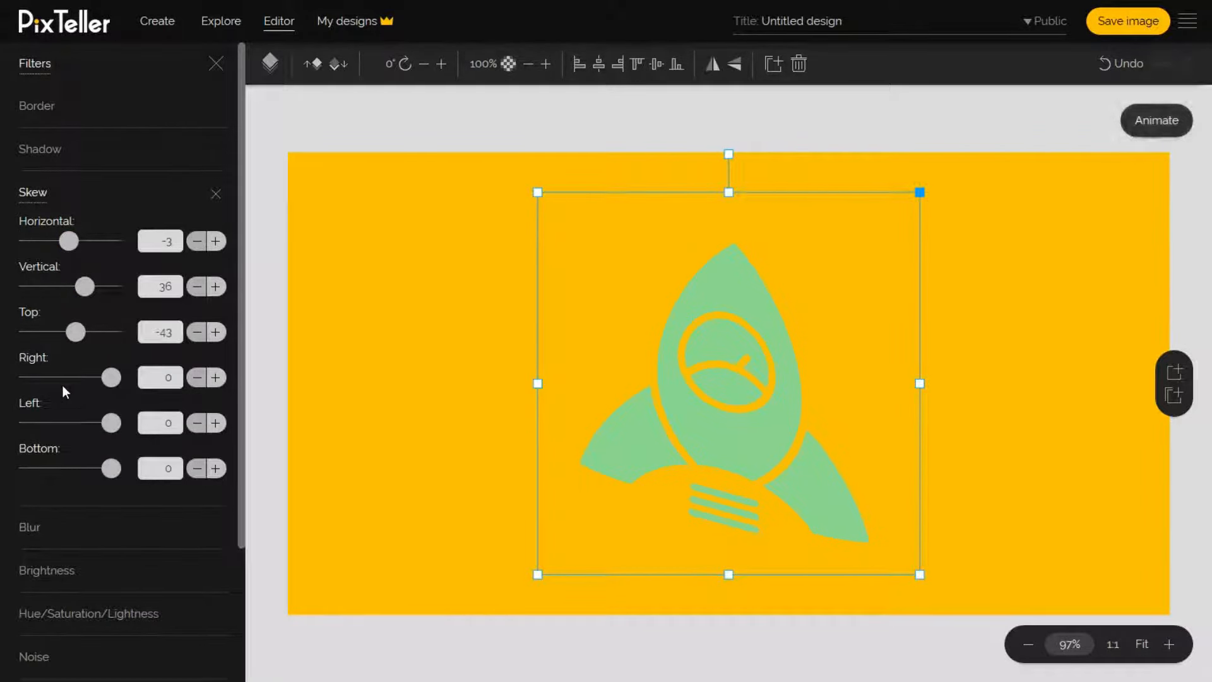
left_click_drag(107, 381, 72, 380)
left_click_drag(69, 245, 80, 244)
Reset the rocket's skew values to 0 and close the Skew filter.
left_click_drag(154, 239, 233, 260)
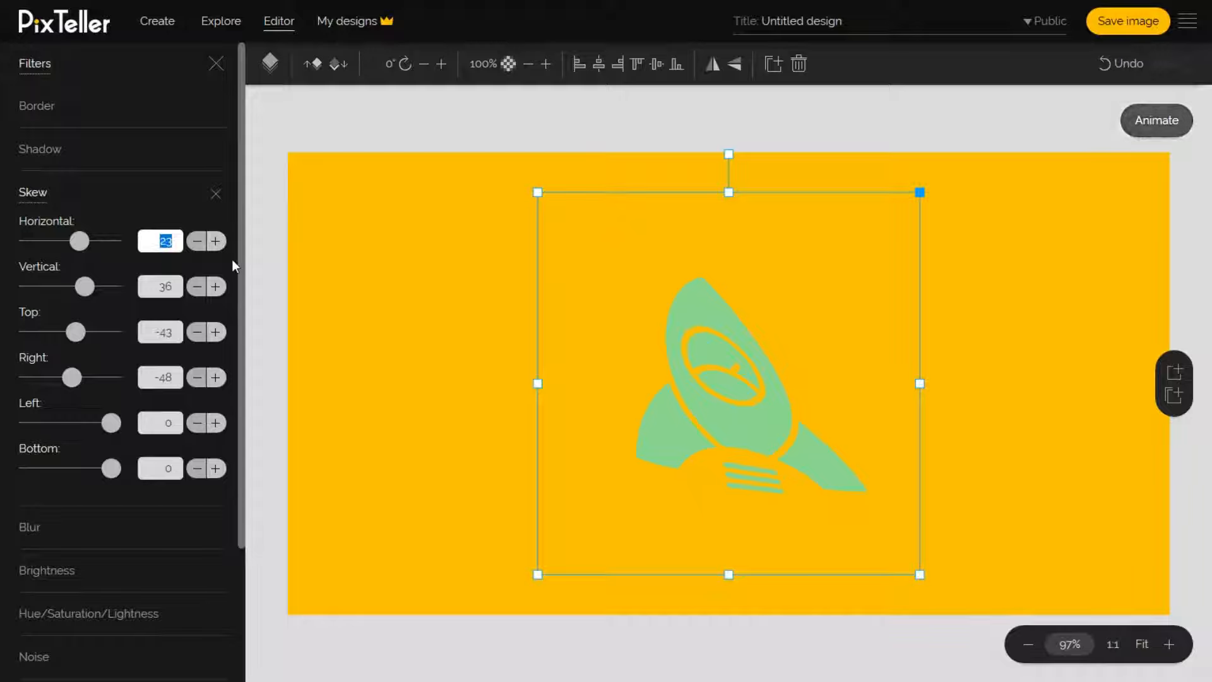
type("0")
key("Tab")
type("0")
key("Tab")
type("0")
key("Tab")
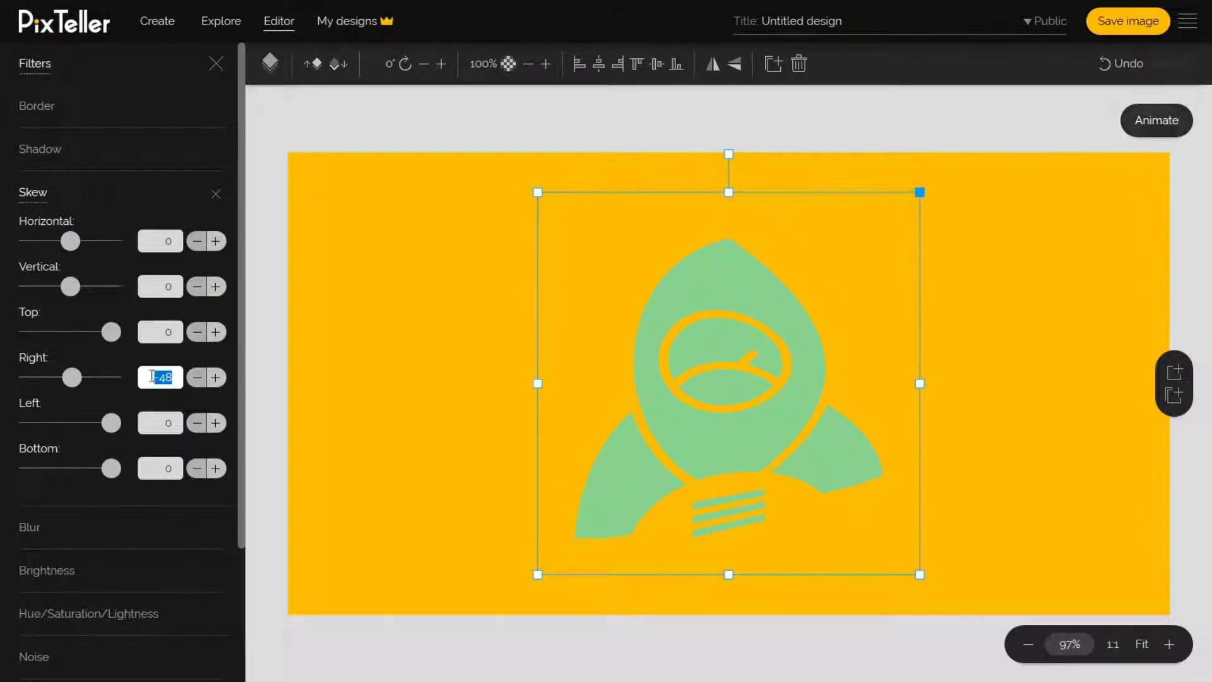
type("0")
key("Tab")
left_click_drag(116, 428, 197, 430)
type("0")
left_click(100, 197)
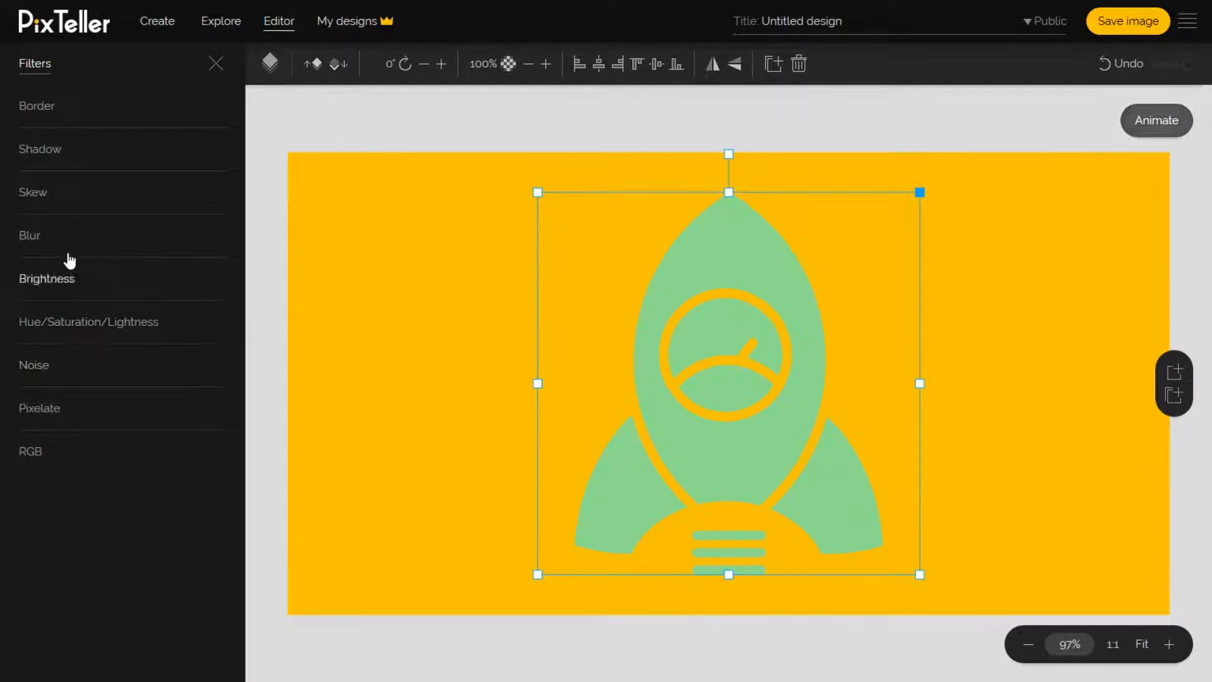
Try the Blur and Brightness filters on the rocket, reset both to 0 and close them.
left_click(69, 250)
left_click_drag(76, 290, 14, 287)
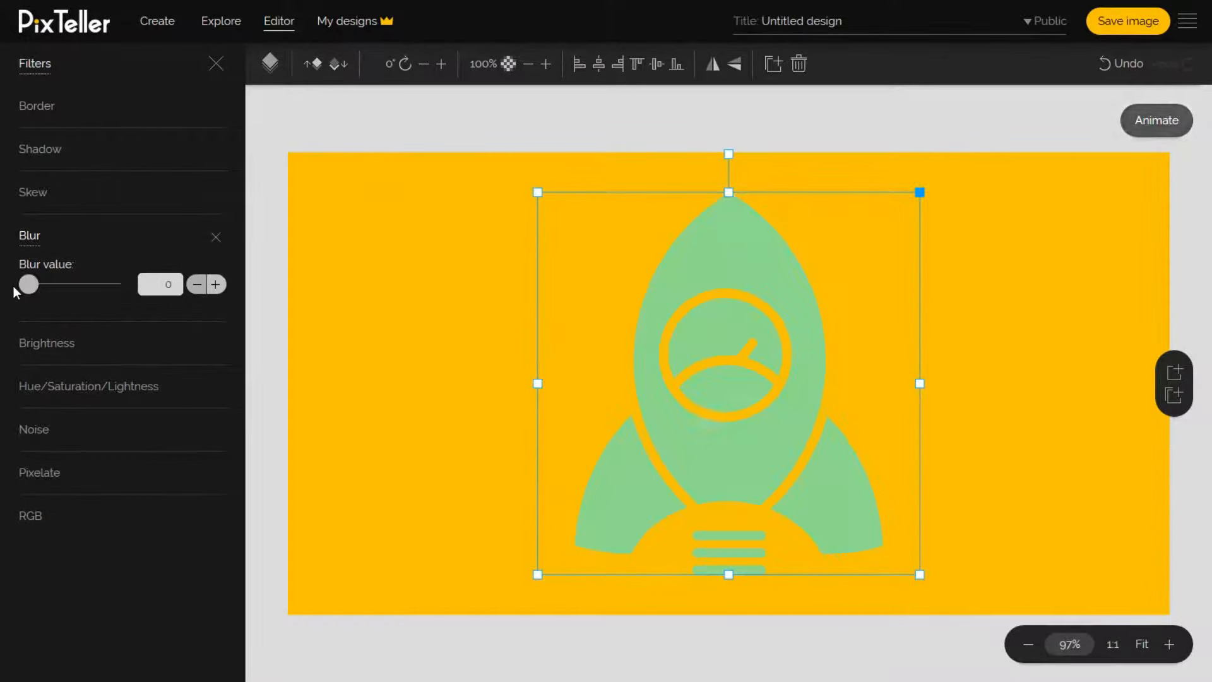
left_click(215, 237)
left_click(65, 278)
mouse_move(88, 327)
left_mouse_down()
mouse_move(62, 335)
mouse_move(79, 334)
left_mouse_up()
double_click(163, 327)
type("0")
left_click(218, 281)
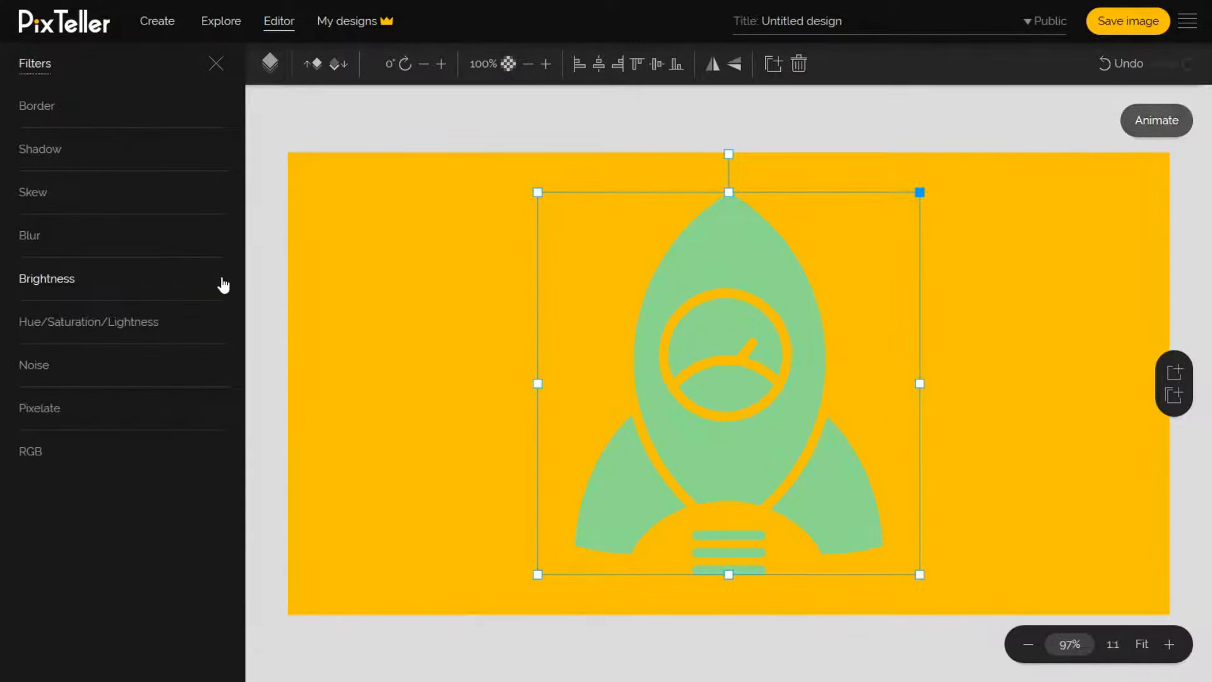
Try shifting the rocket's hue, saturation and lightness, and remove the filter.
left_click(127, 321)
left_click_drag(29, 371, 109, 370)
left_click_drag(70, 416, 30, 414)
left_click_drag(70, 461, 97, 461)
left_click(215, 323)
Try the Noise and Pixelate filters on the rocket and return both to 0.
left_click(60, 366)
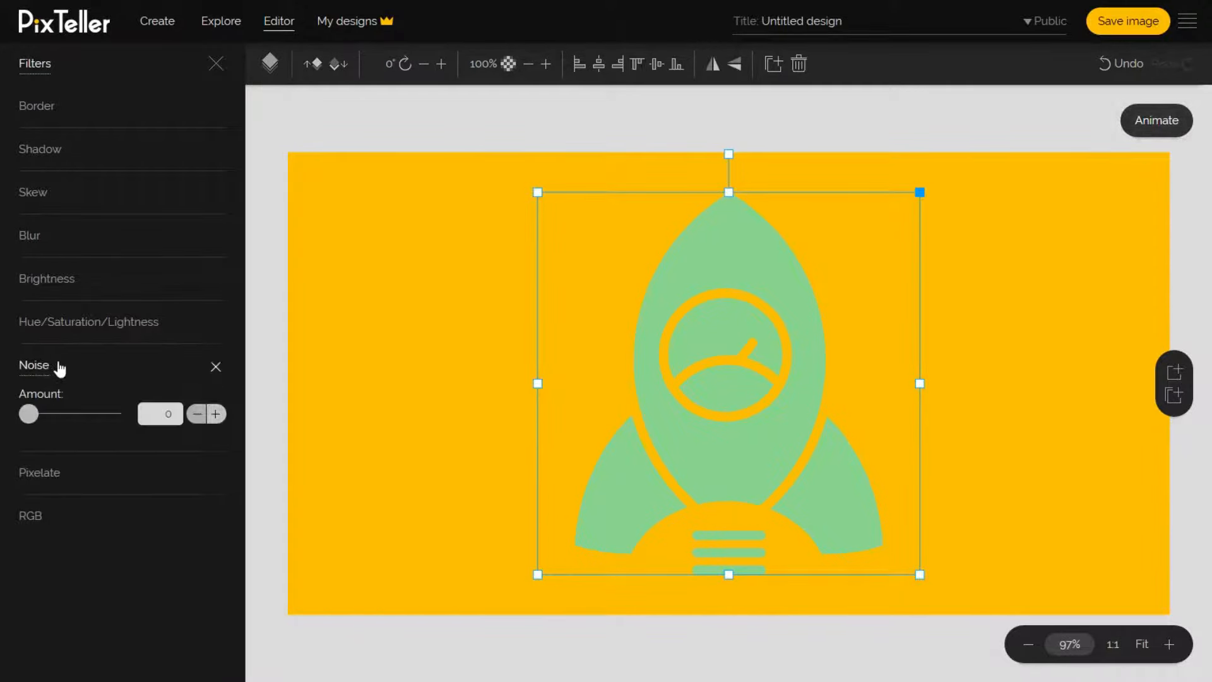
mouse_move(28, 414)
left_mouse_down()
mouse_move(76, 414)
mouse_move(28, 414)
left_mouse_up()
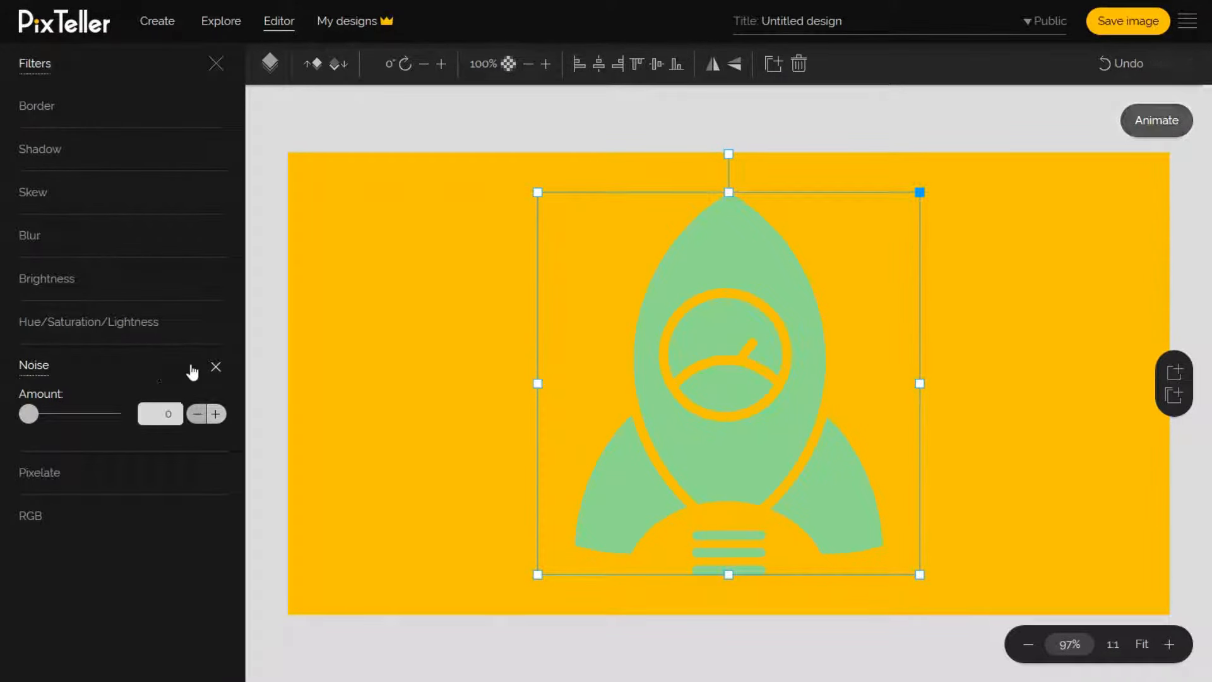
left_click(216, 367)
left_click(39, 408)
mouse_move(29, 457)
left_mouse_down()
mouse_move(60, 455)
mouse_move(29, 456)
left_mouse_up()
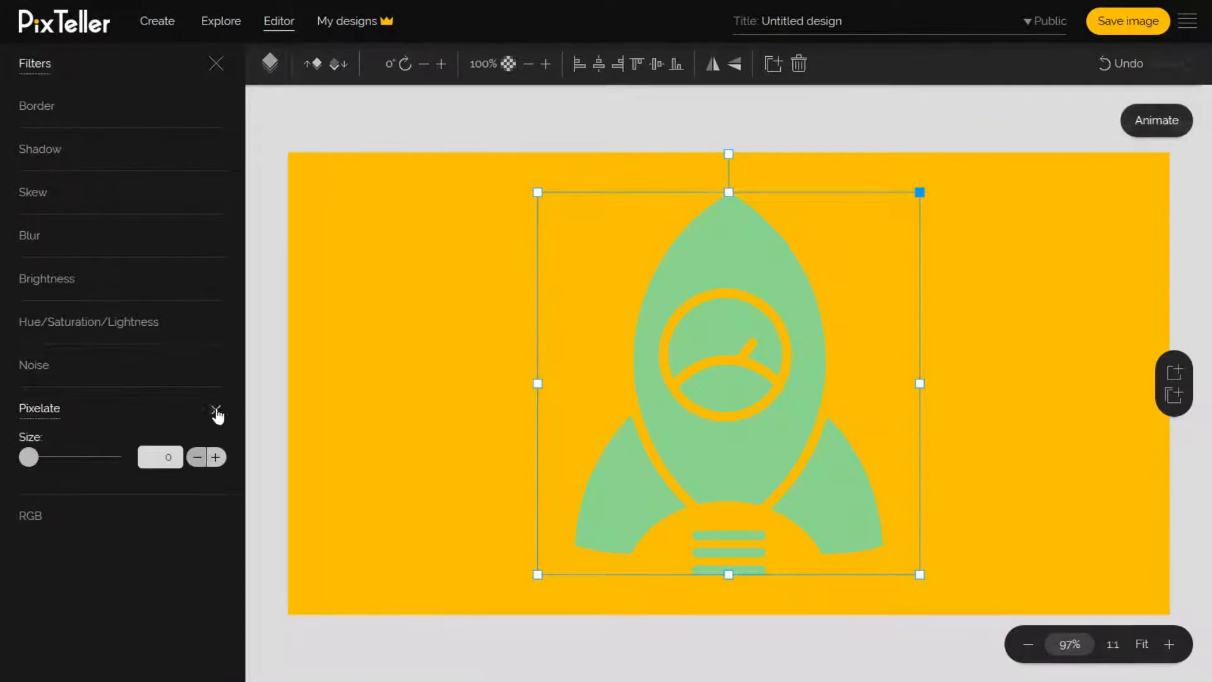
left_click(216, 409)
Try the RGB filter on the rocket with Red at about 68, and remove it.
left_click(30, 451)
mouse_move(67, 501)
left_mouse_down()
mouse_move(88, 501)
mouse_move(51, 500)
left_mouse_up()
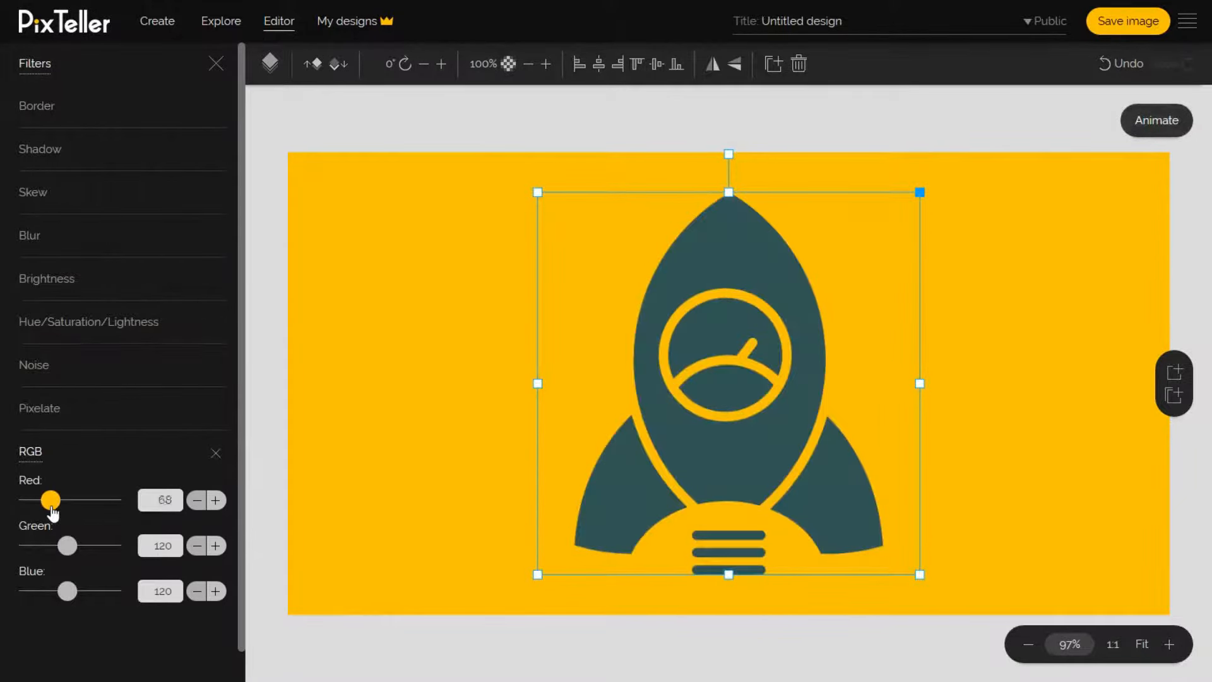
left_click(216, 453)
Turn the rocket's Shadow filter back on, color it black and set its blur to 0.
left_click(39, 149)
left_click(29, 189)
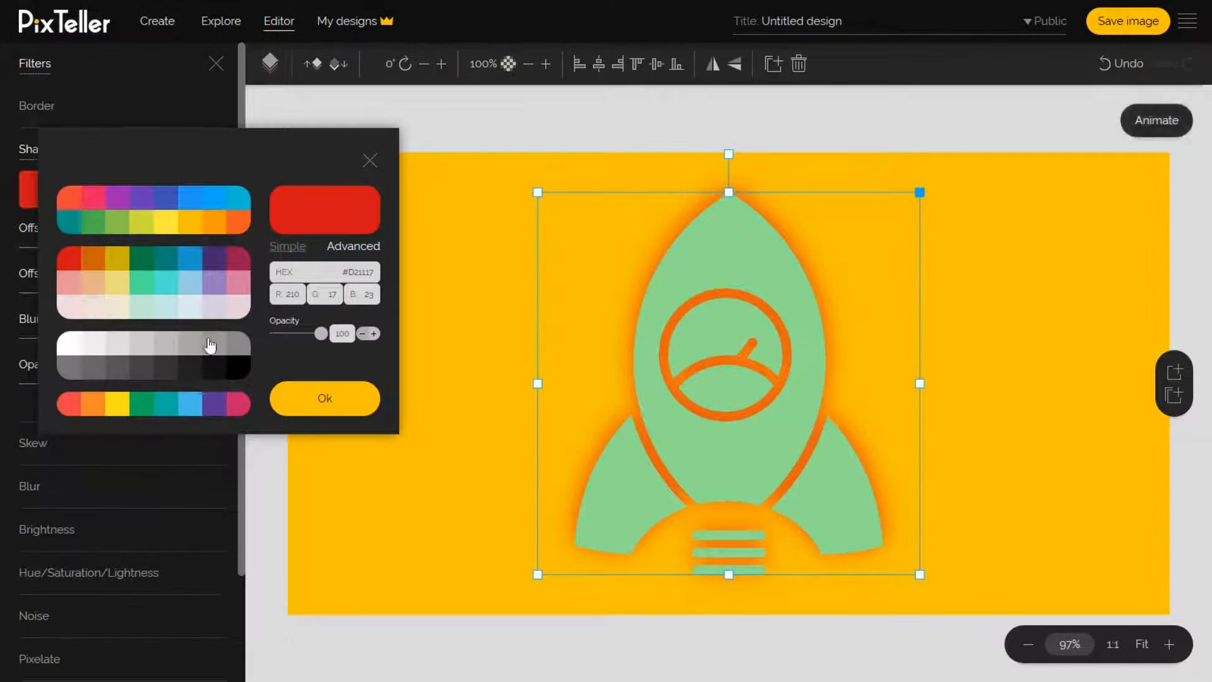
left_click(238, 367)
left_click(325, 398)
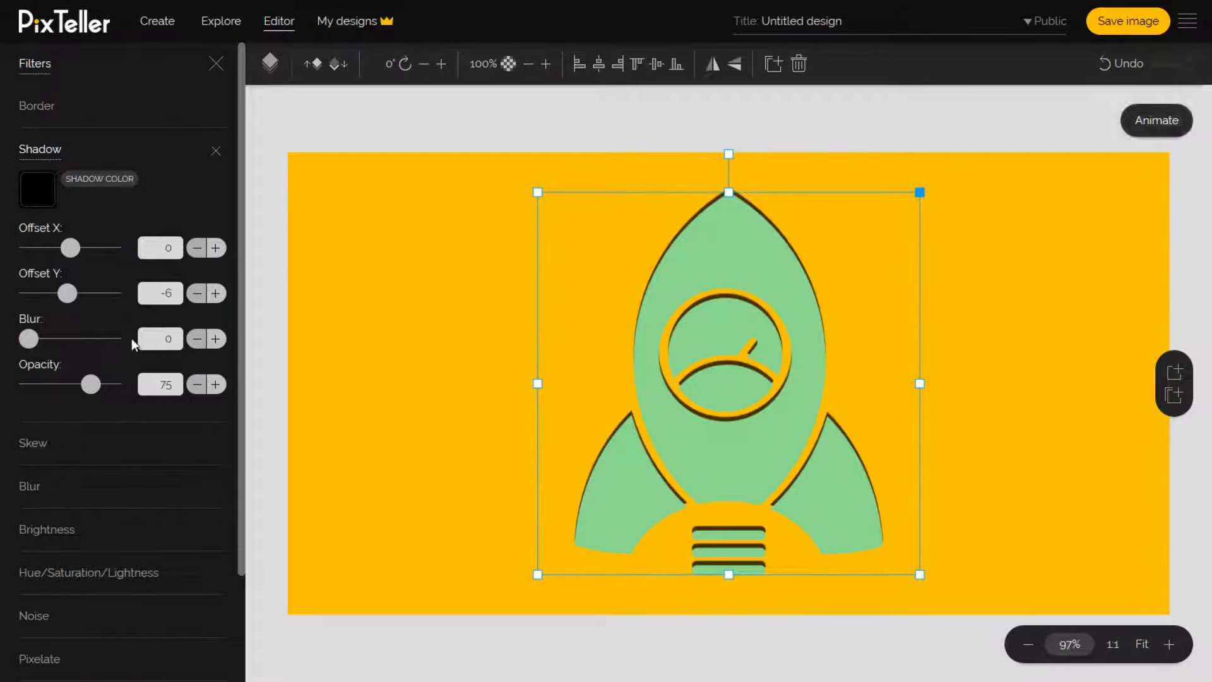
Set the shadow's Offset Y to 5.
left_click(144, 295)
left_click(198, 297)
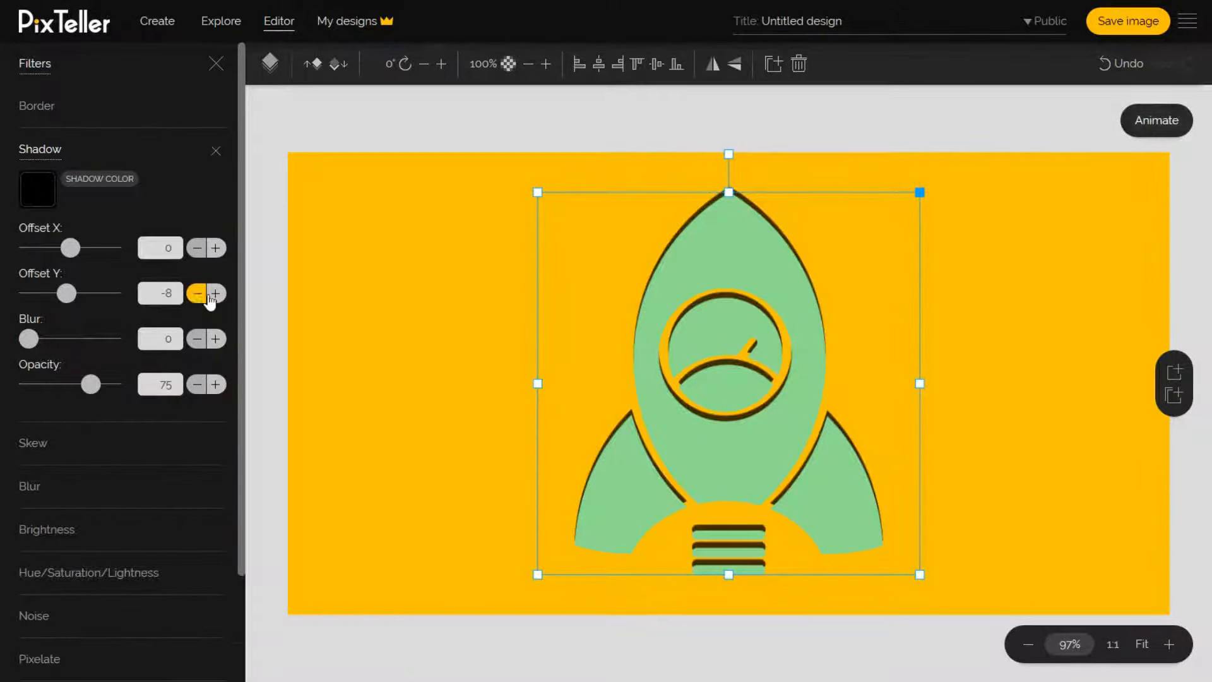
left_click(215, 295)
left_click(215, 295)
left_click(215, 294)
left_click(215, 294)
left_click(216, 295)
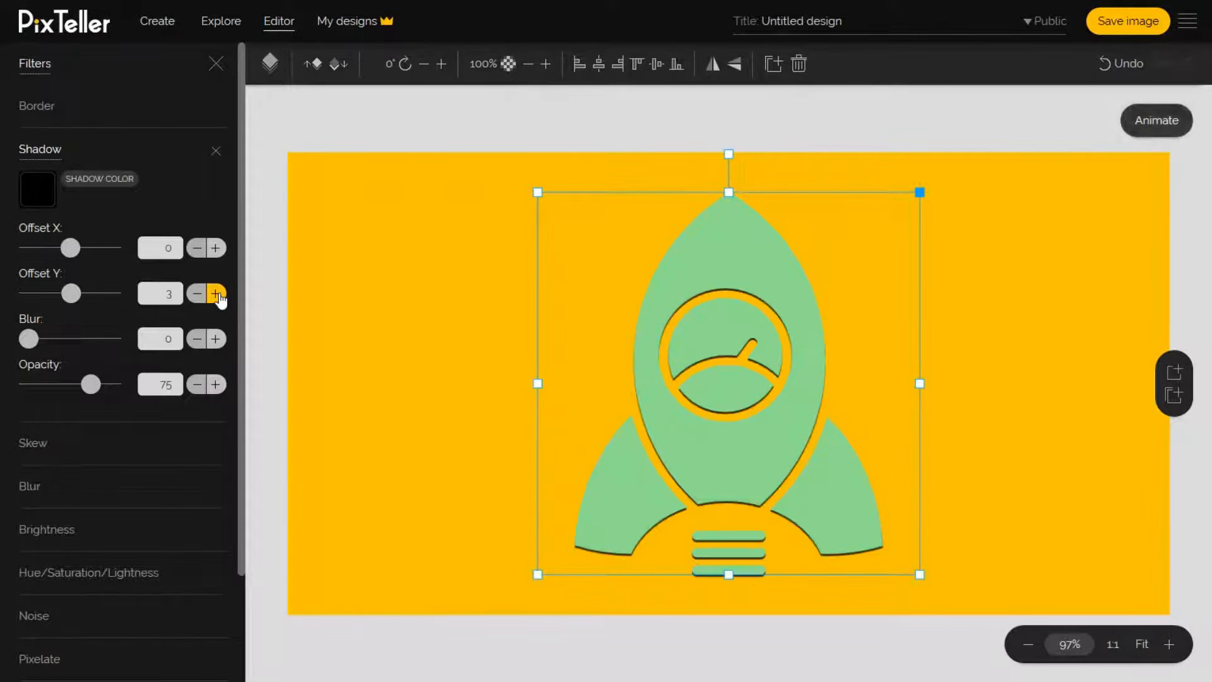
left_click(215, 294)
left_click(215, 295)
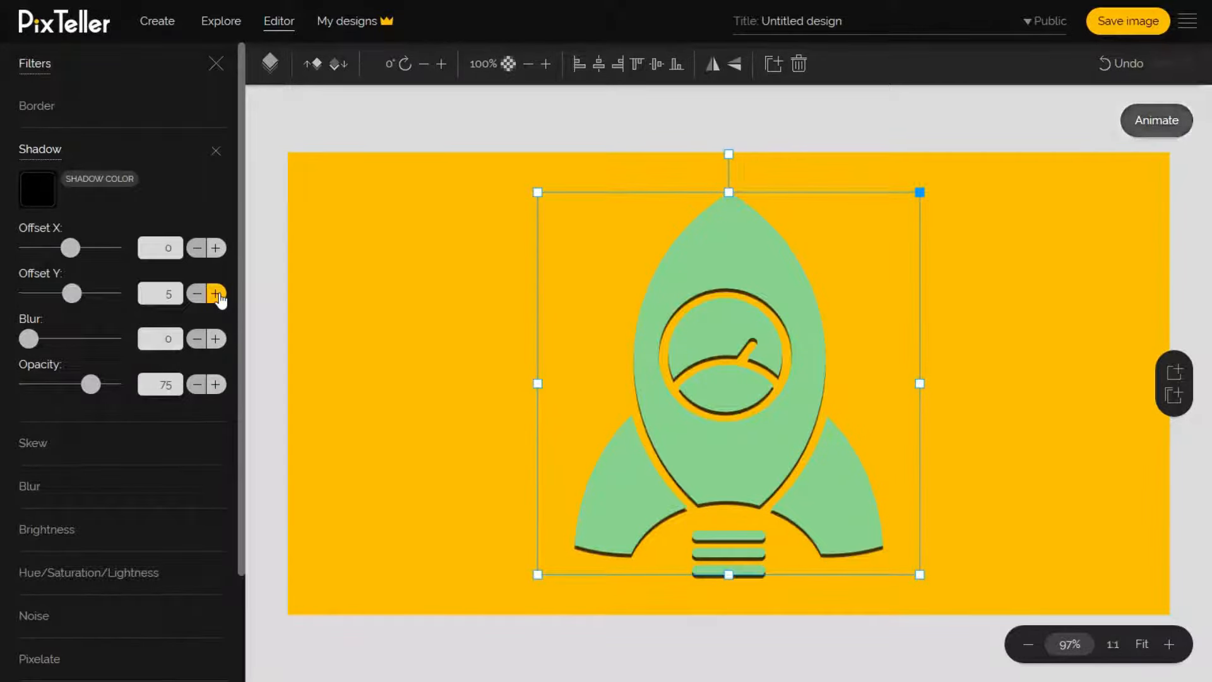
Change the rocket's shape color to solid white #FFFFFF.
left_click(769, 297)
left_click(27, 262)
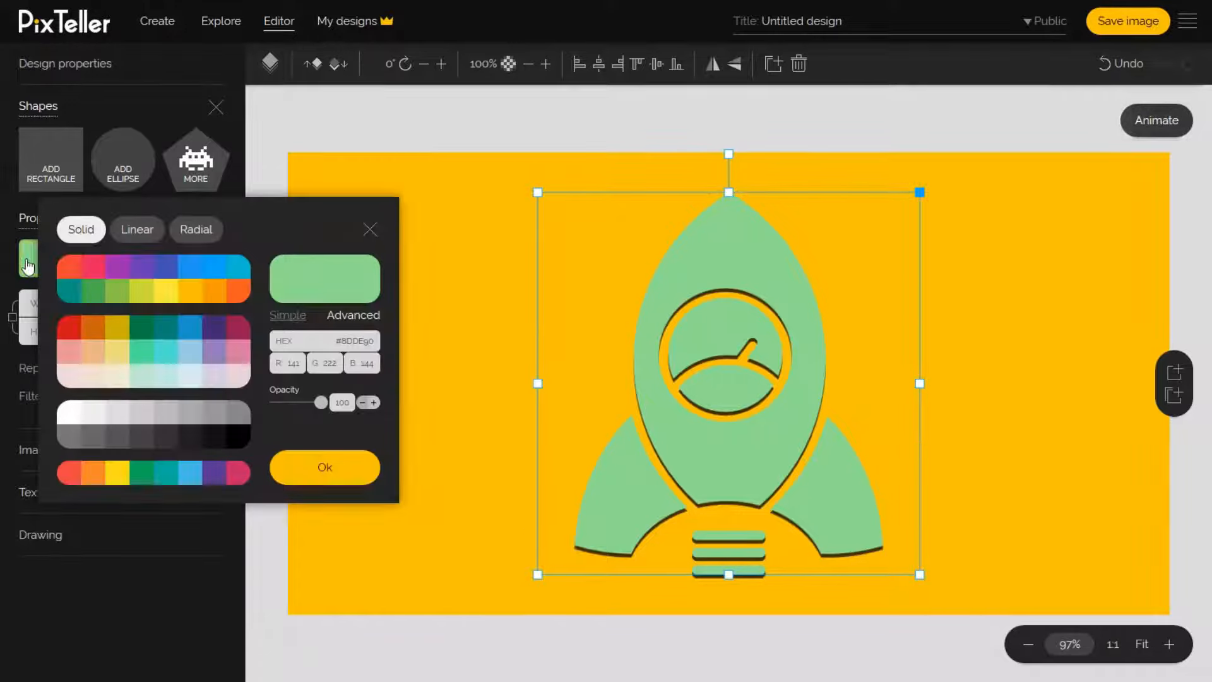
left_click(71, 416)
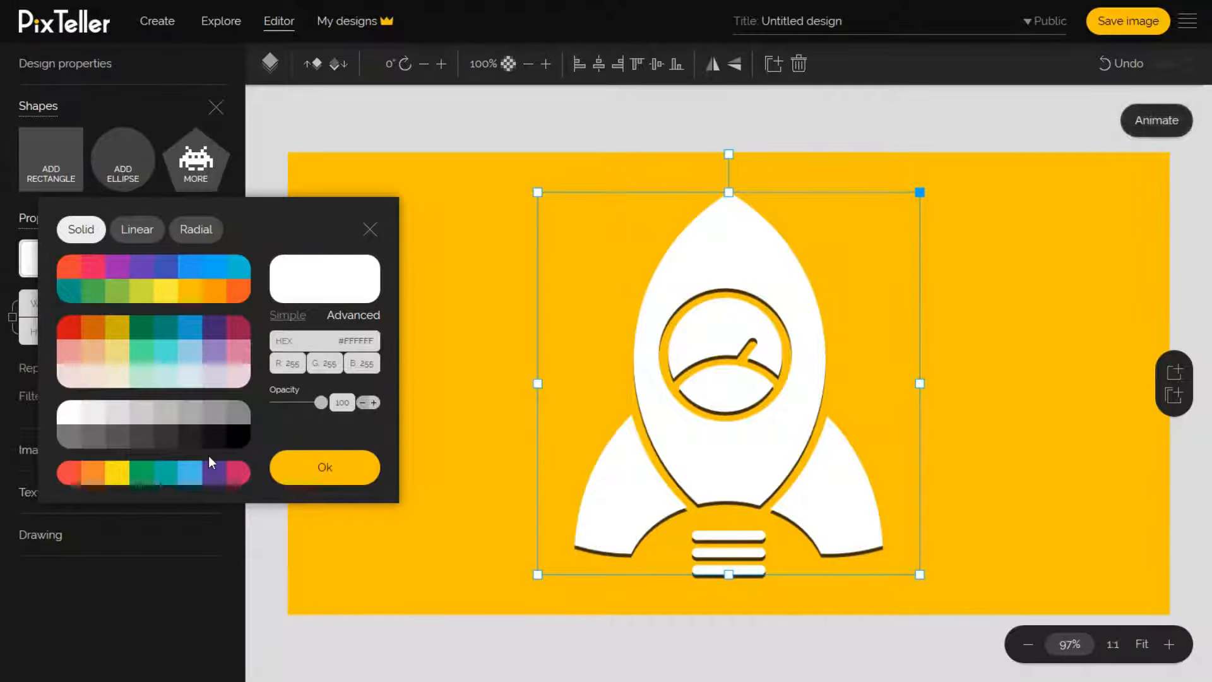
left_click(339, 480)
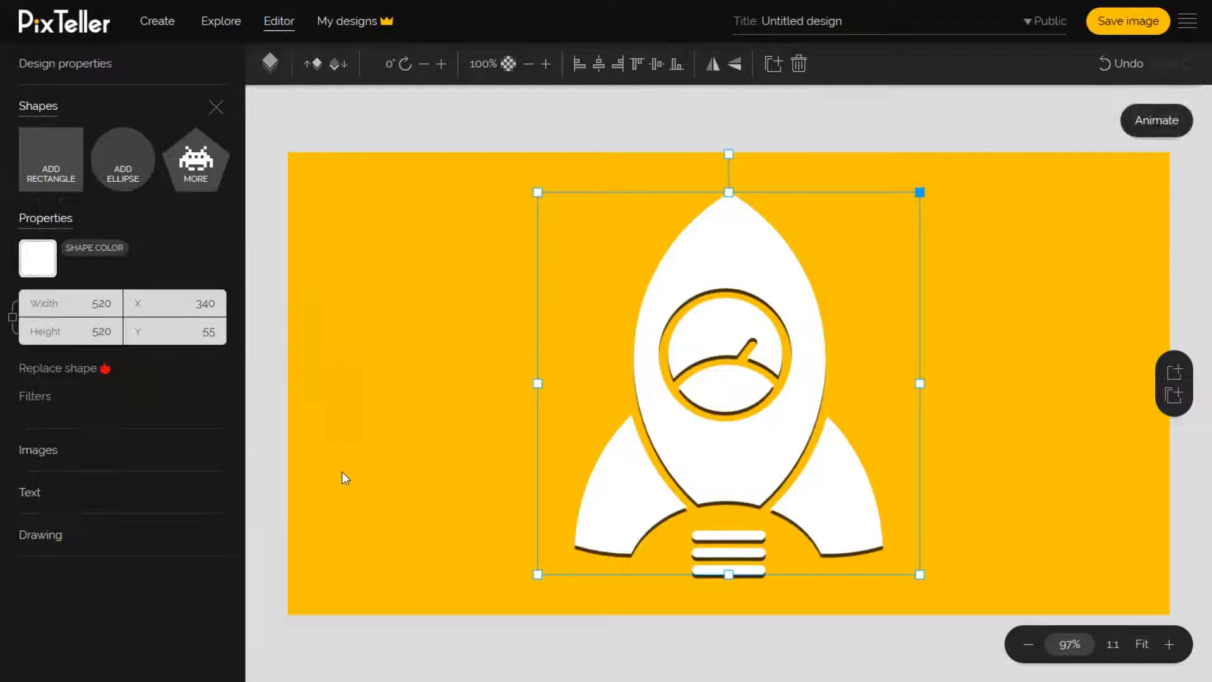
Replace the gauge rocket with the solid rocket that has an open round window and rounded side fins.
left_click(66, 376)
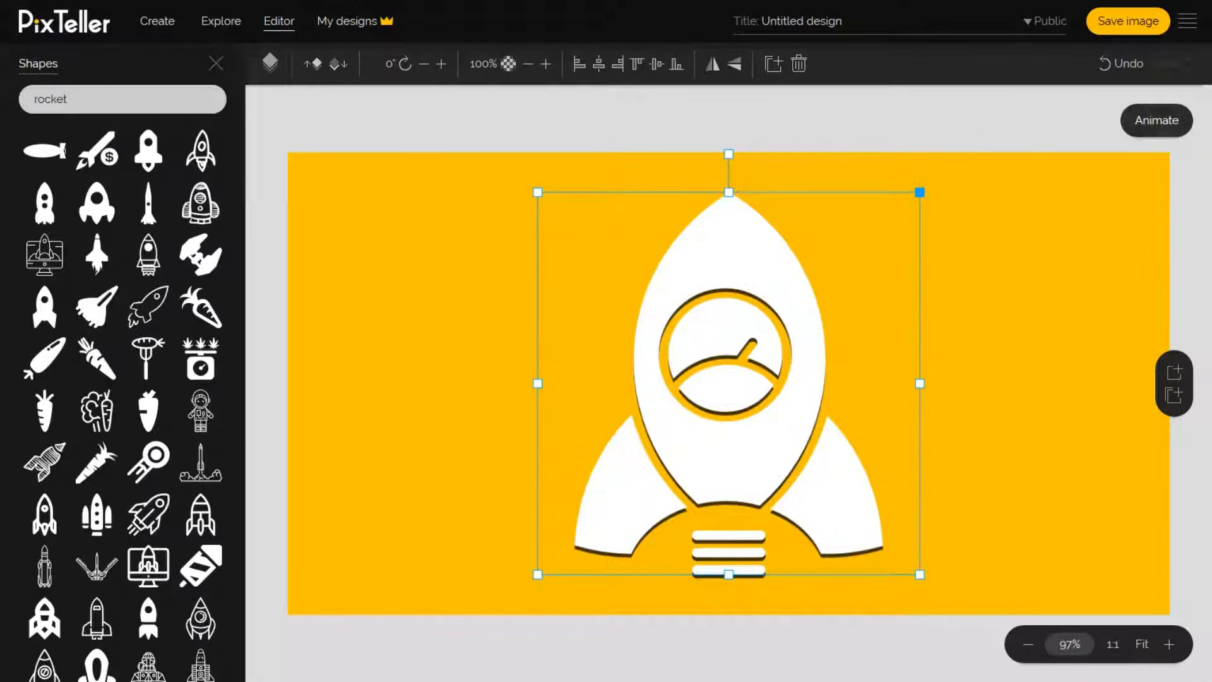
left_click(112, 99)
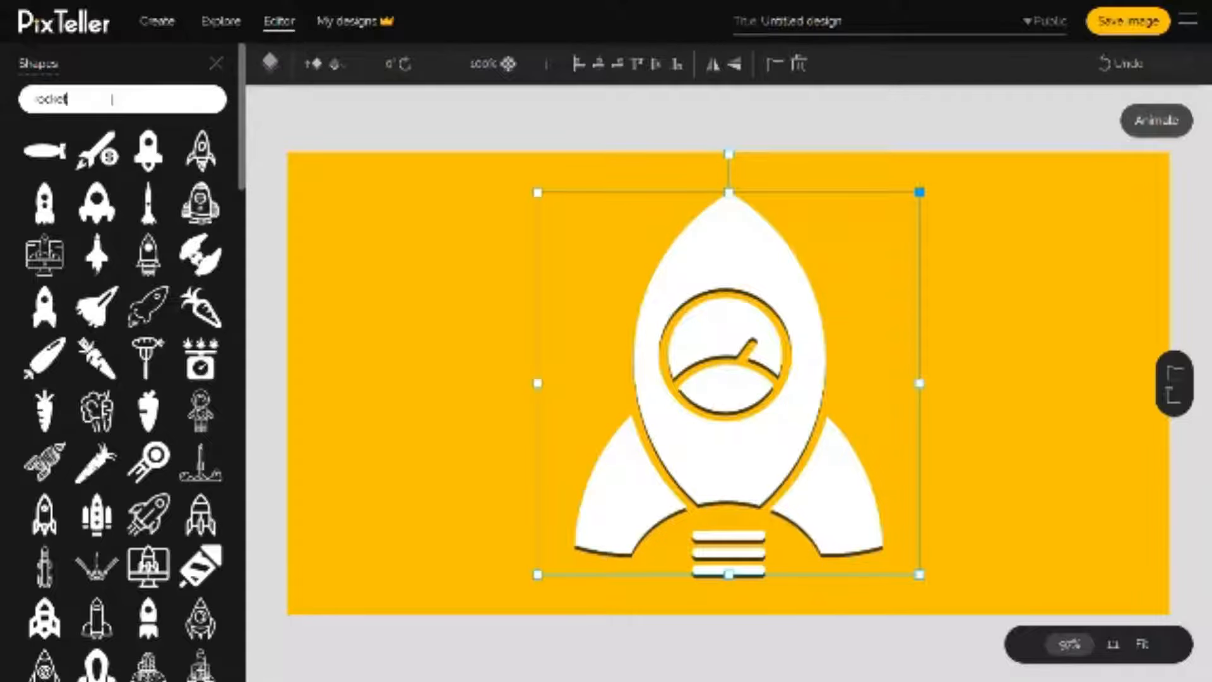
double_click(112, 100)
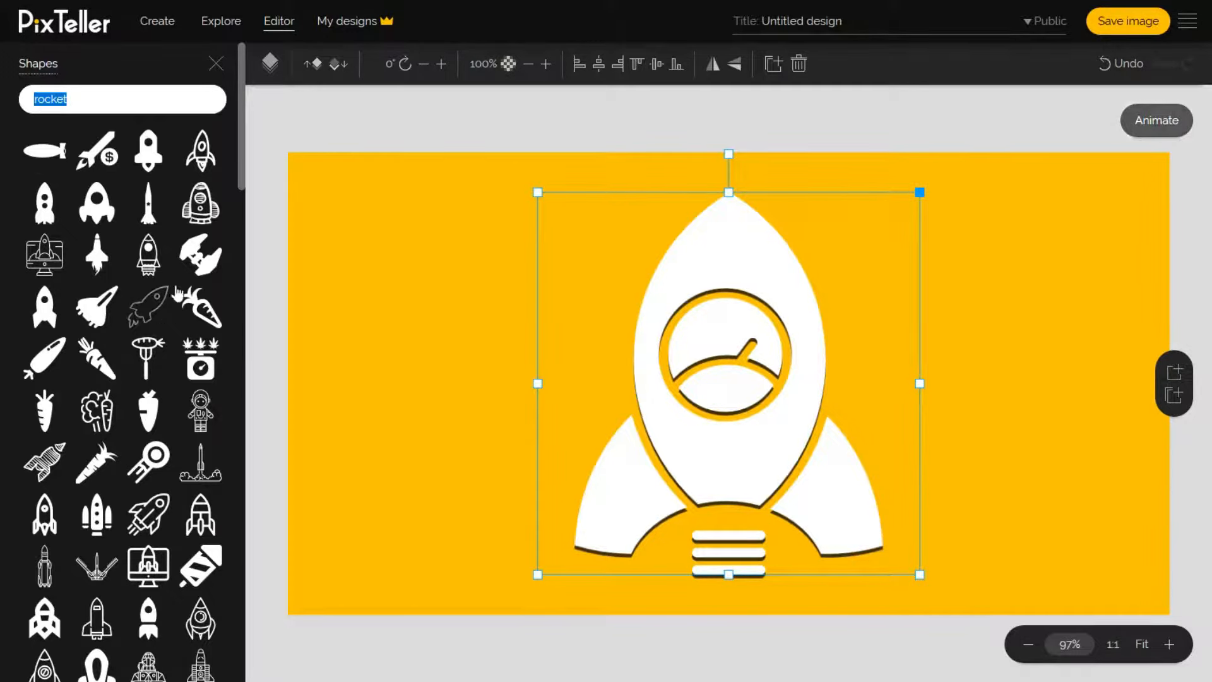
left_click(99, 205)
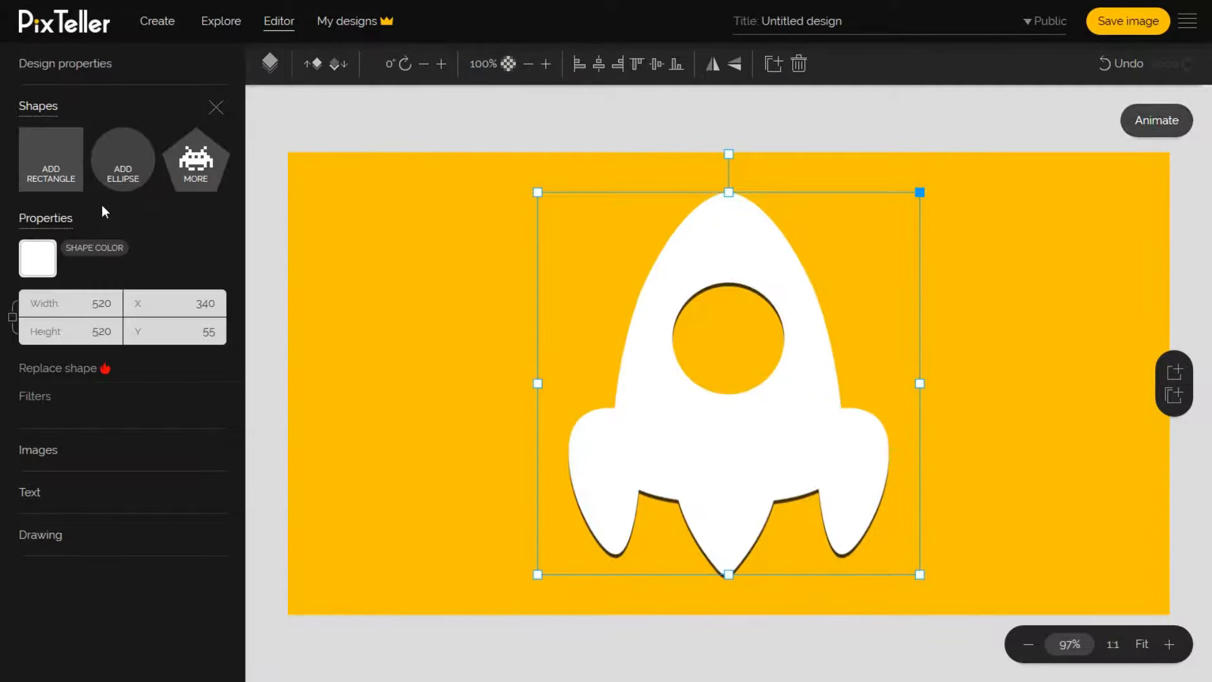
Search the replacement shapes for "facebook" and swap the rocket for the circular Facebook logo.
left_click(58, 370)
scroll(146, 254, "down", 5)
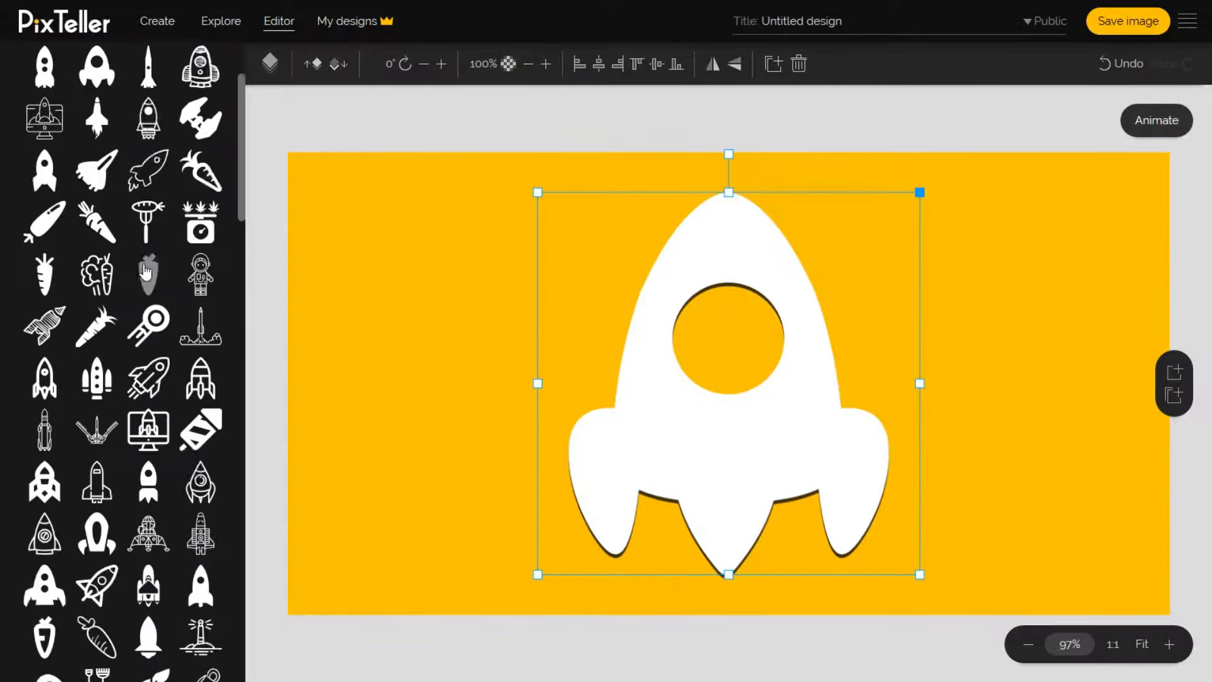
scroll(146, 255, "up", 5)
double_click(138, 109)
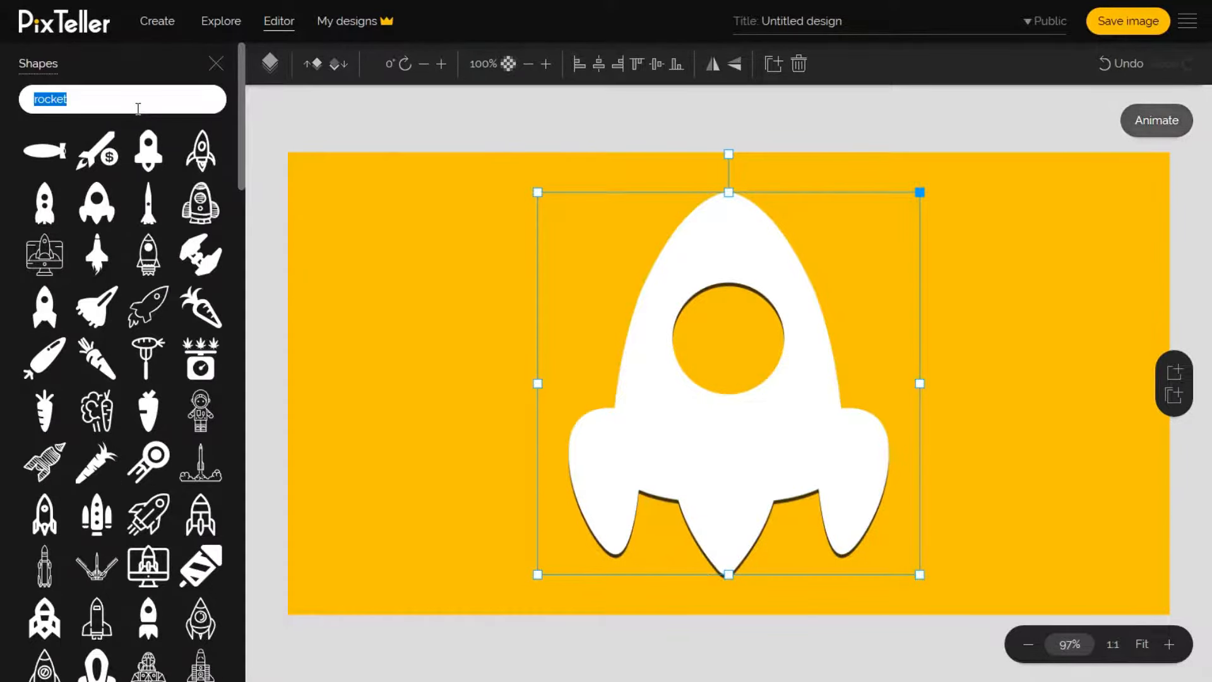
type("facebook")
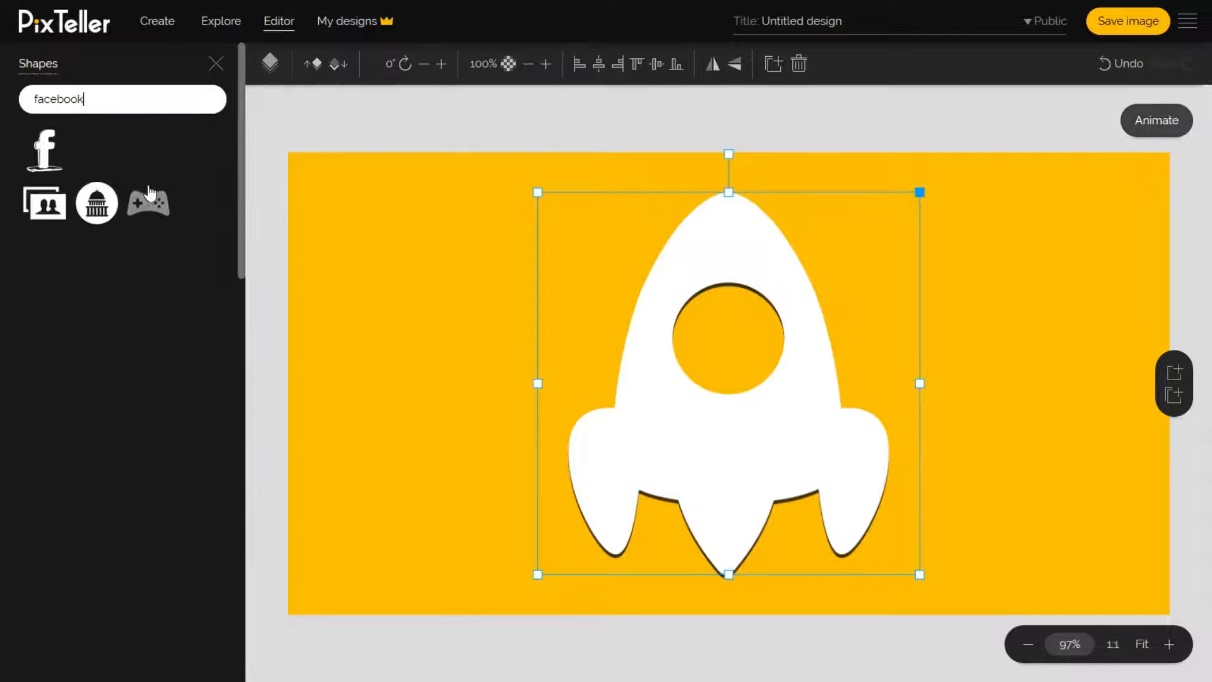
left_click(147, 407)
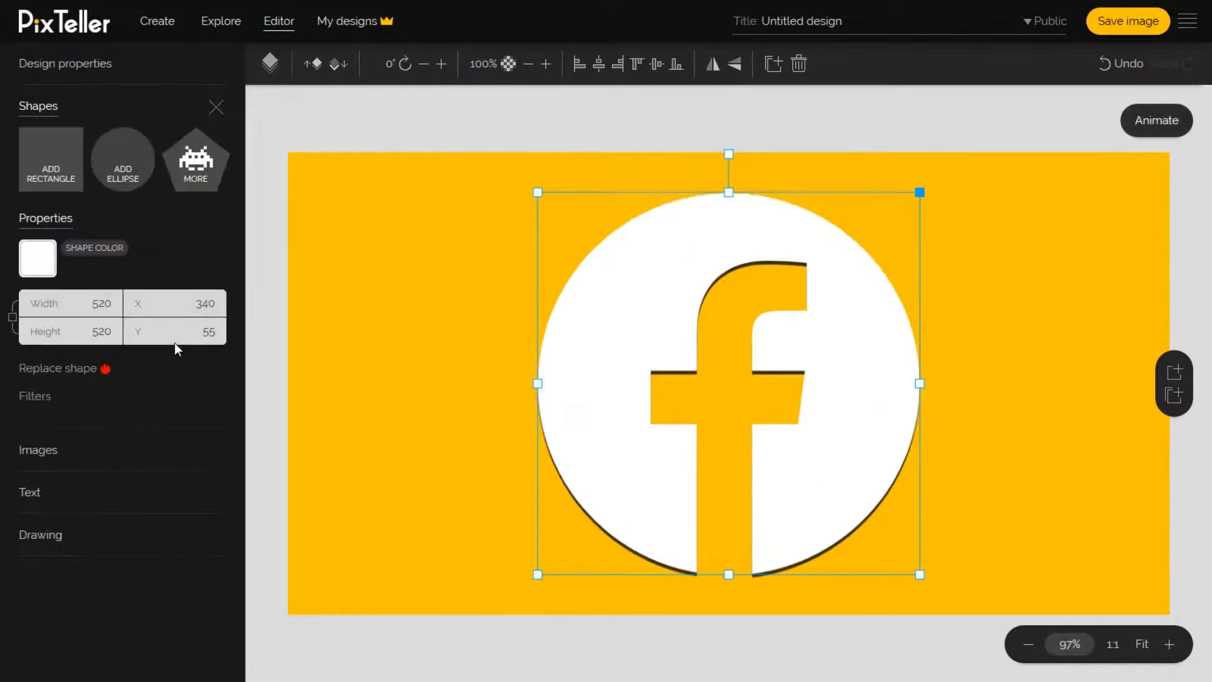
Clear the shape search and replace the Facebook logo with the hexagon from the default shapes.
left_click(62, 368)
double_click(113, 99)
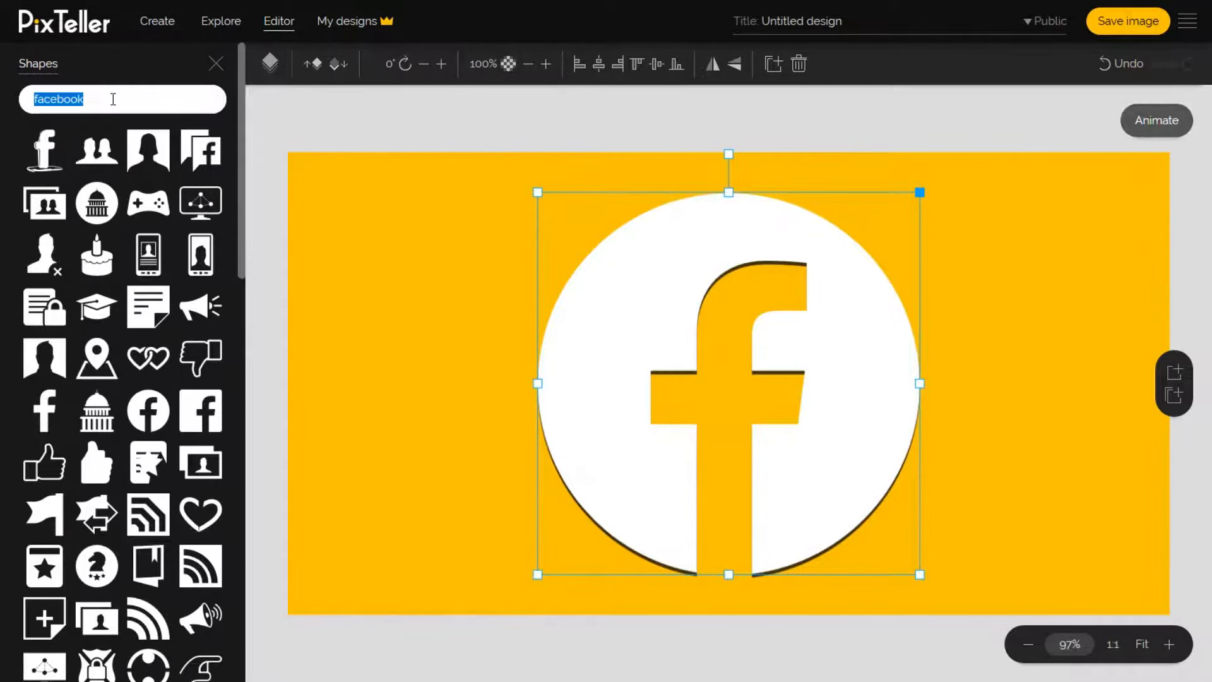
key("BackSpace")
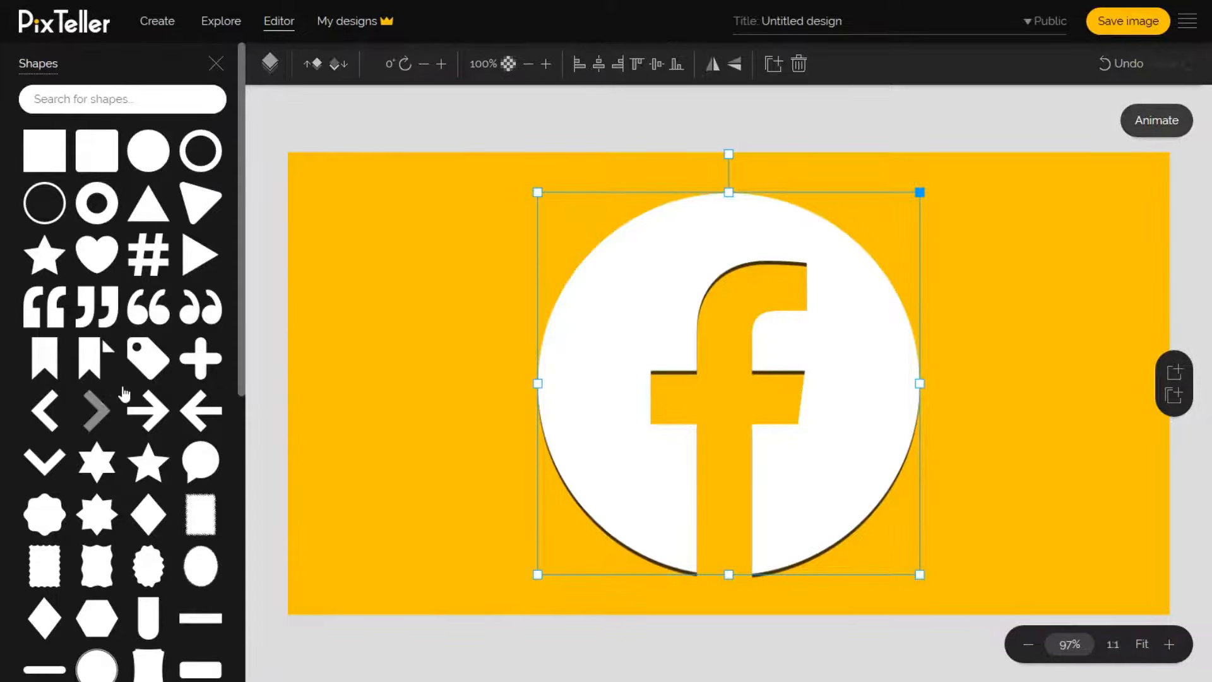
scroll(200, 414, "down", 1)
scroll(200, 414, "down", 3)
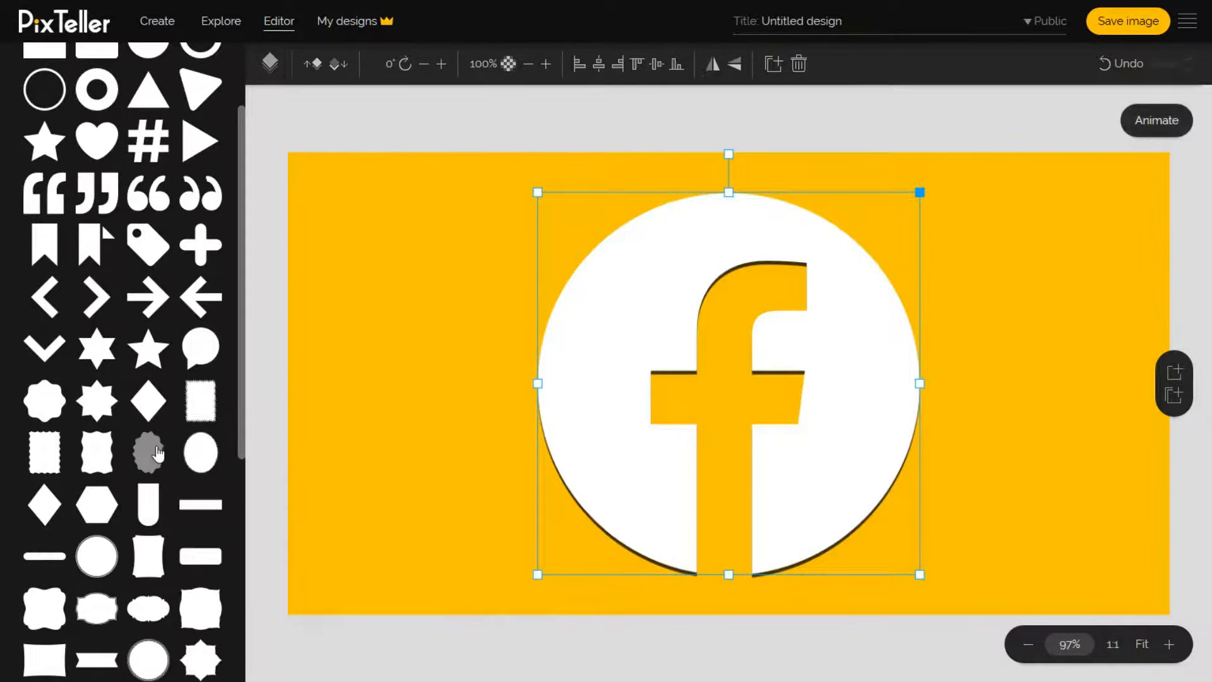
left_click(96, 481)
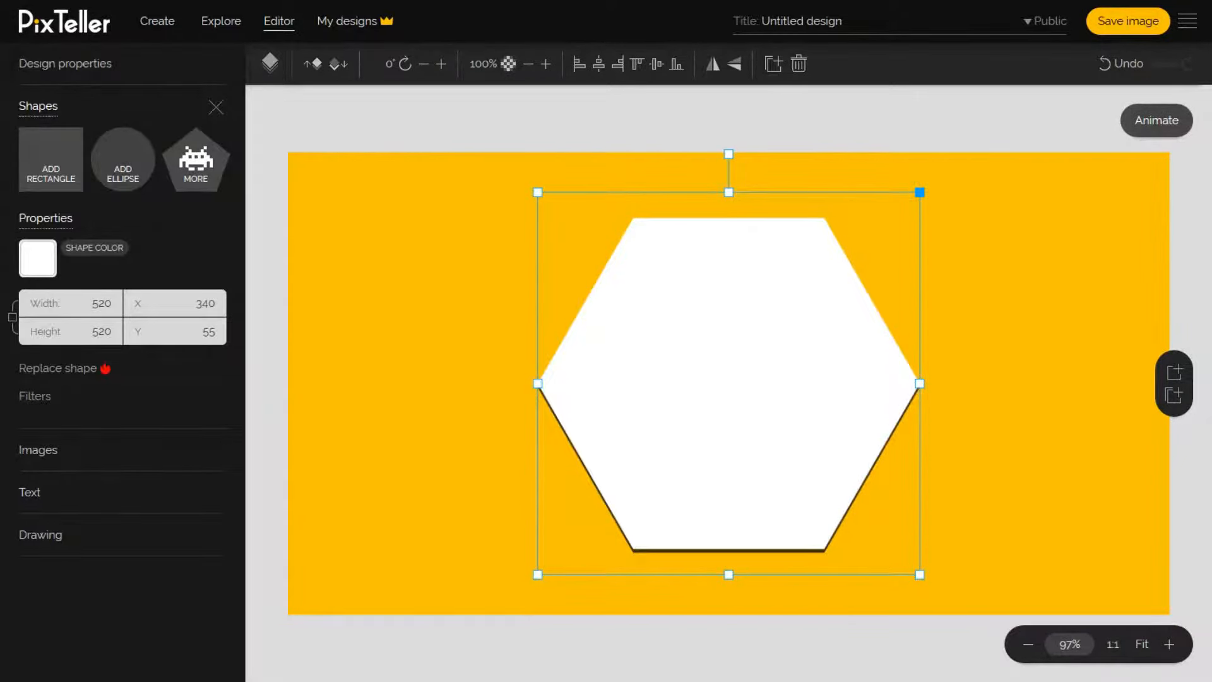
Open the image library and examine its search, upload and personal gallery sources.
left_click(51, 460)
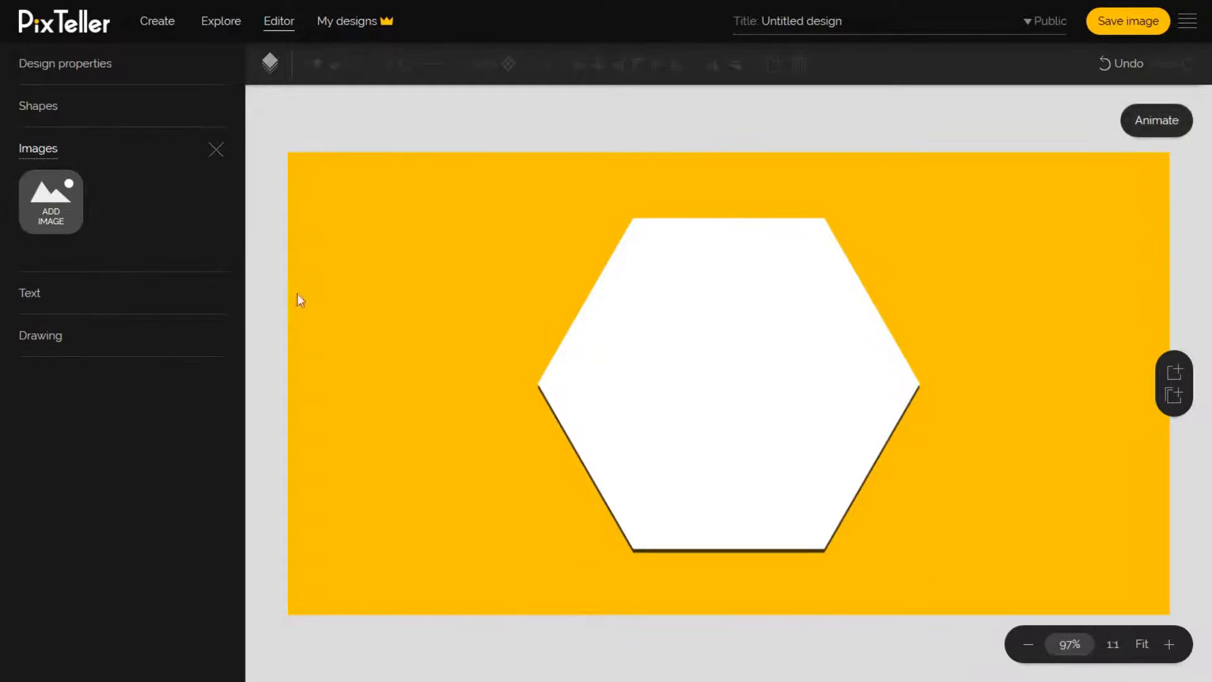
left_click(65, 204)
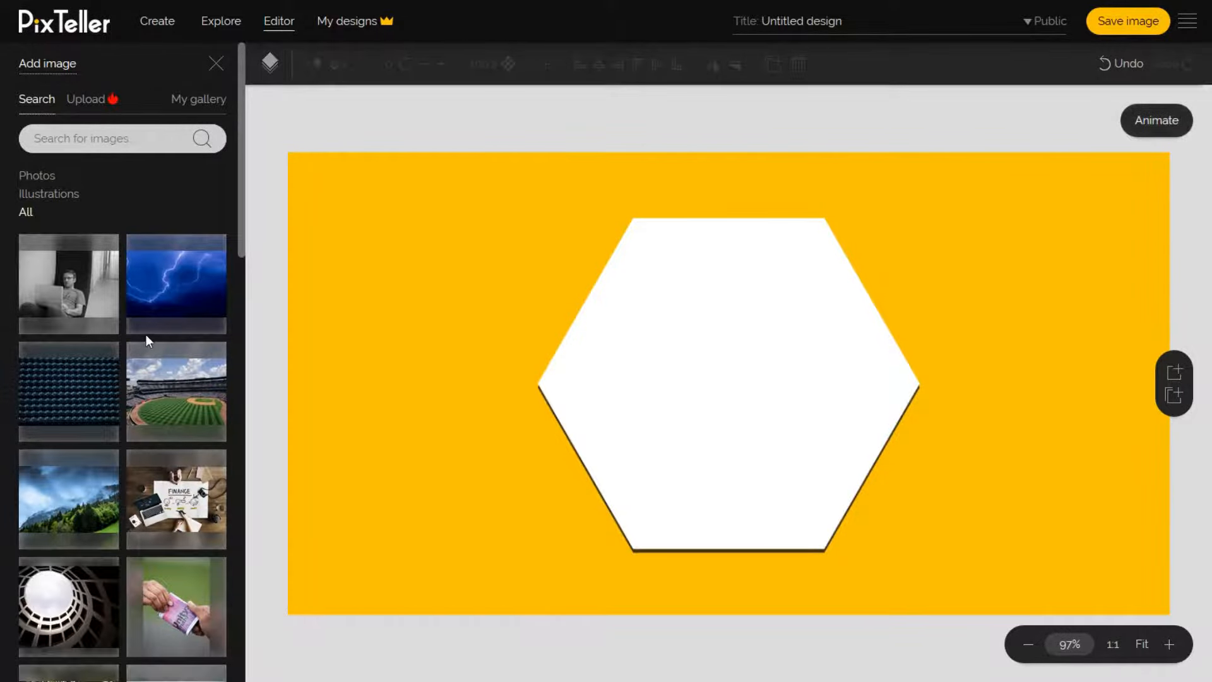
mouse_move(96, 364)
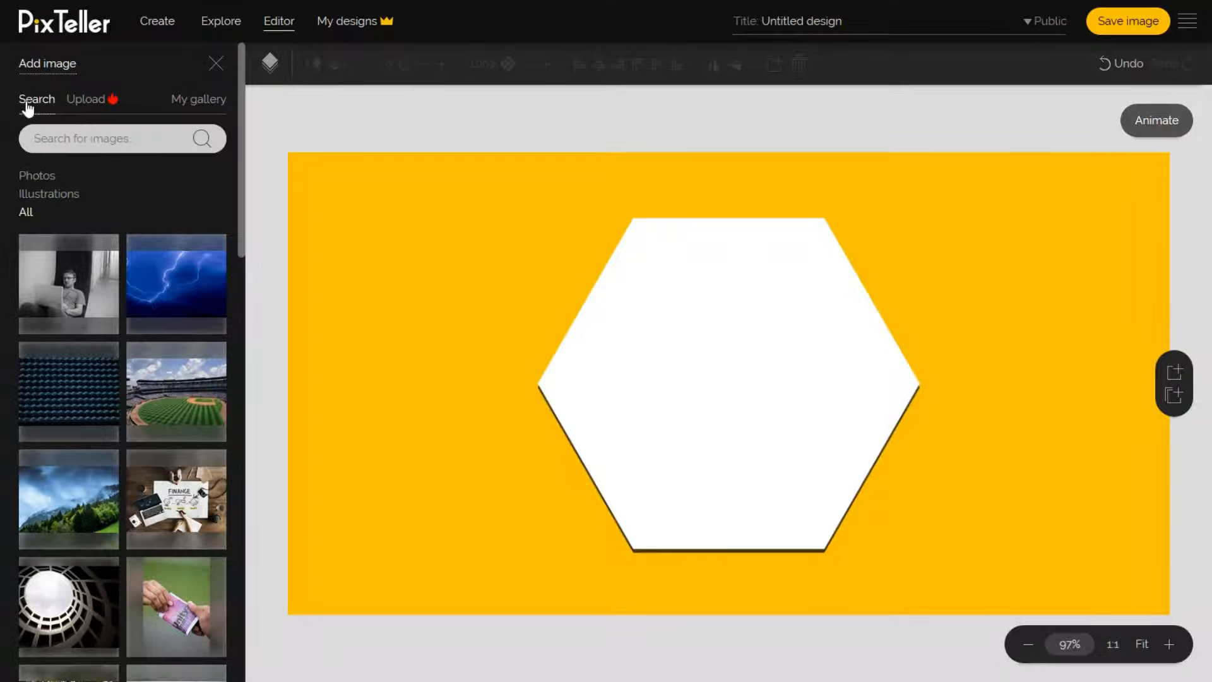
left_click(87, 111)
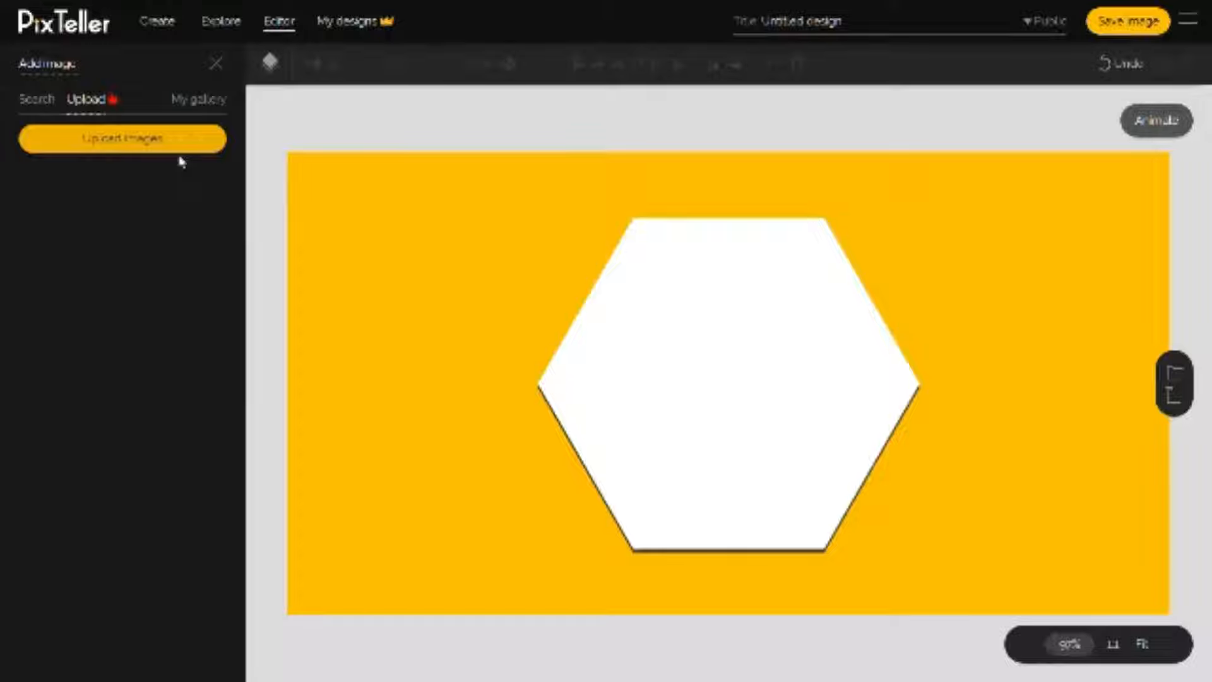
left_click(36, 103)
left_click(74, 143)
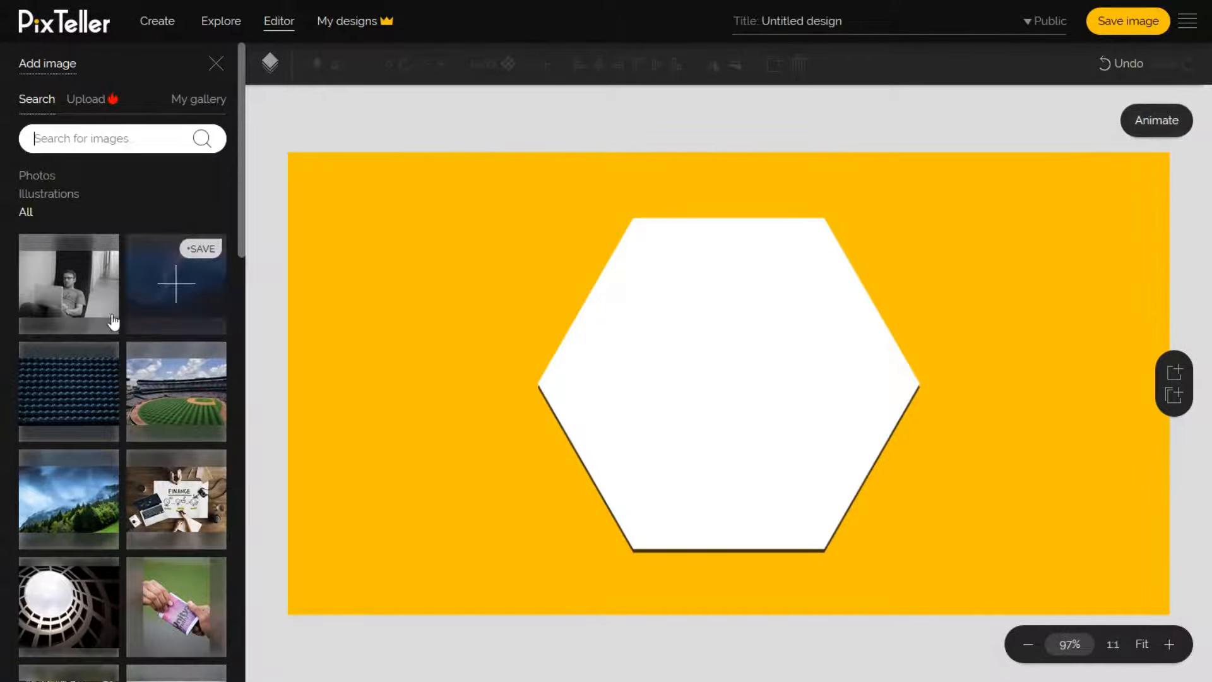
left_click(95, 251)
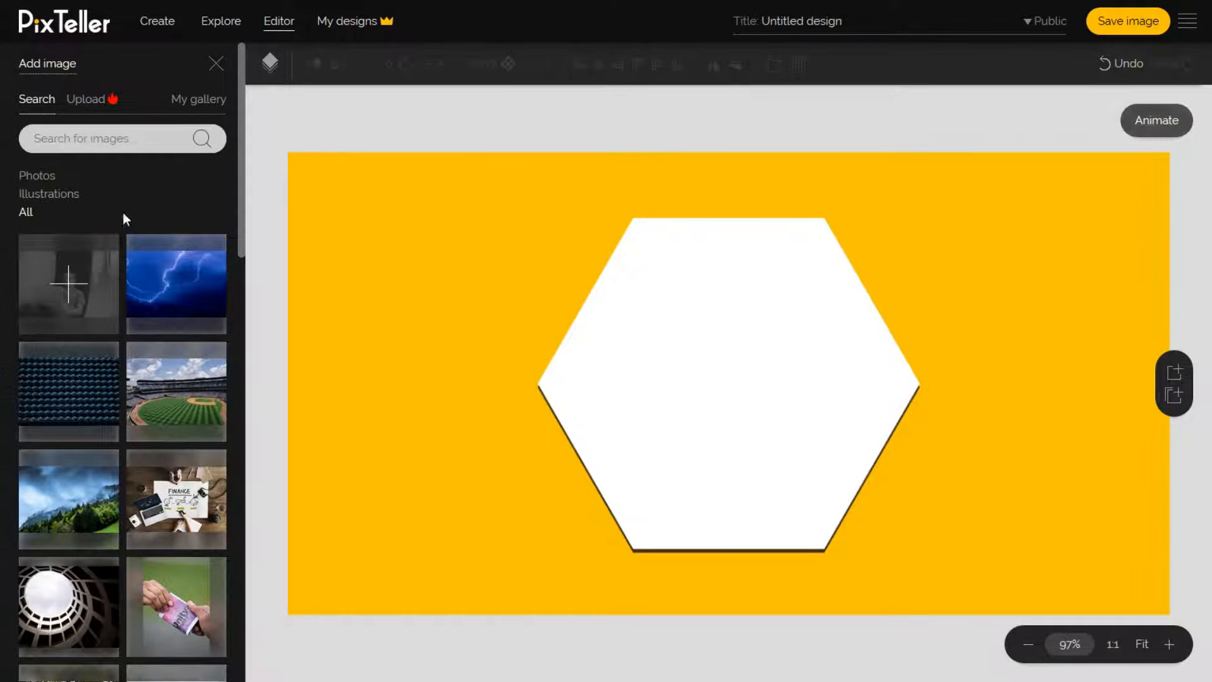
left_click(198, 101)
mouse_move(86, 252)
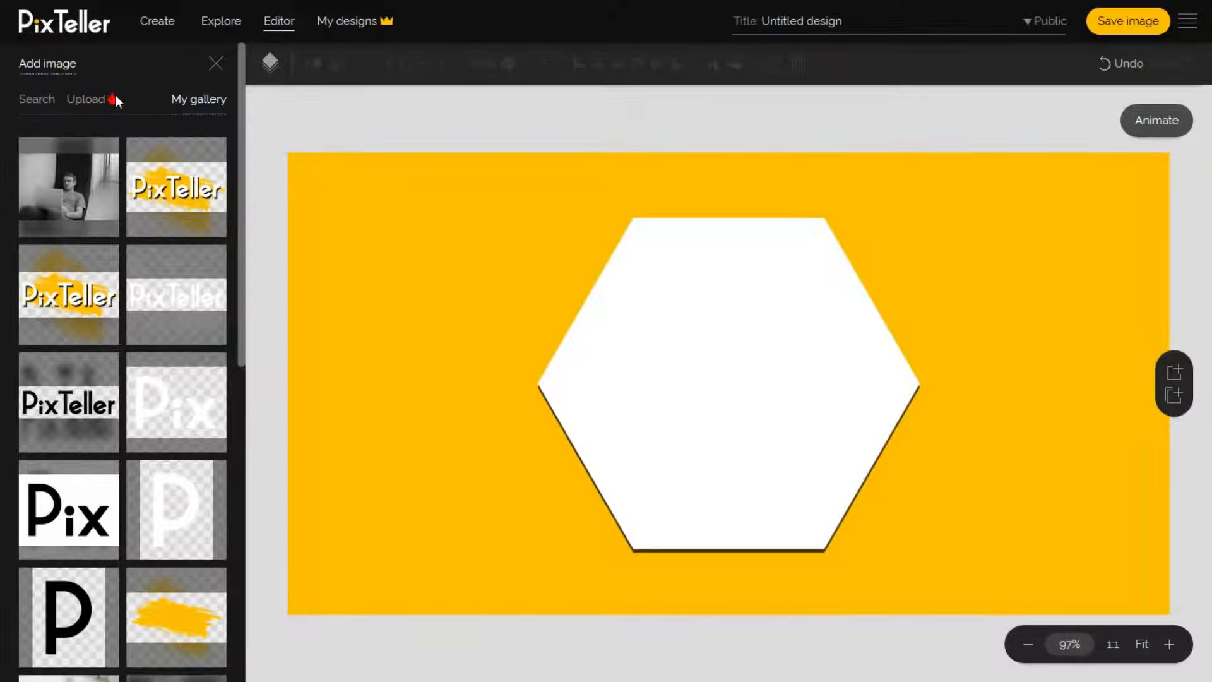
Return to the image search and search for "rocket".
left_click(38, 101)
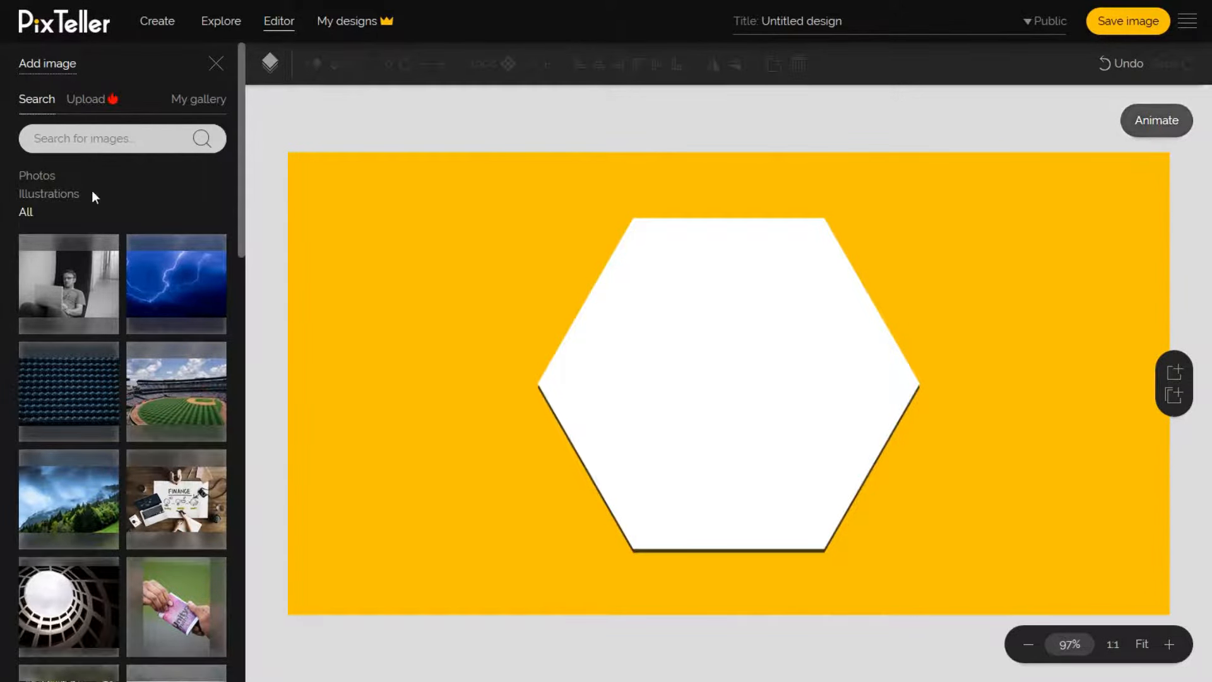
left_click(116, 139)
type("rocket")
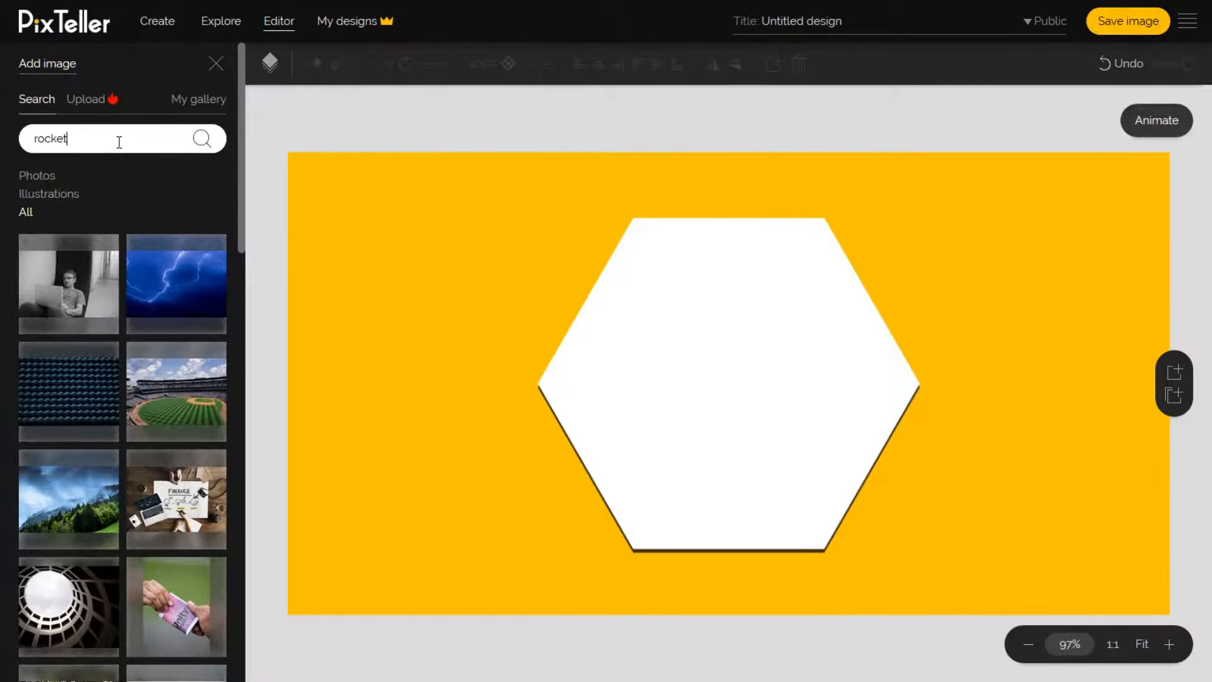
key("Return")
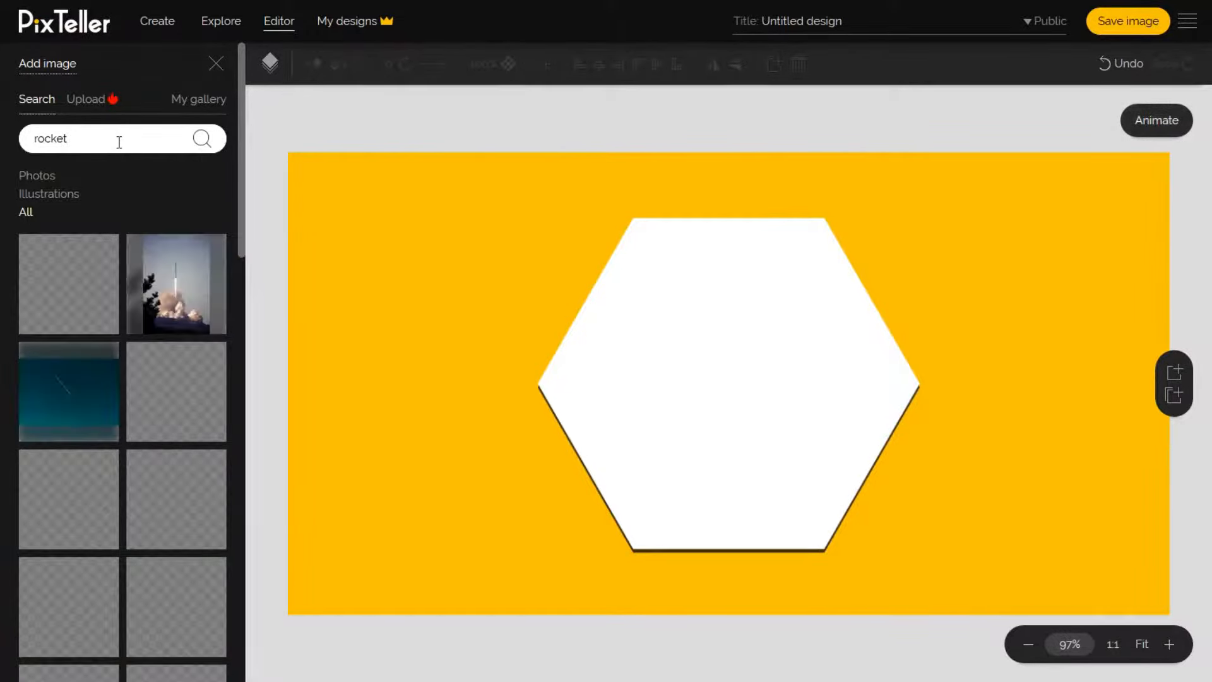
Restrict the rocket results to illustrations and look through the available drawings.
left_click(47, 194)
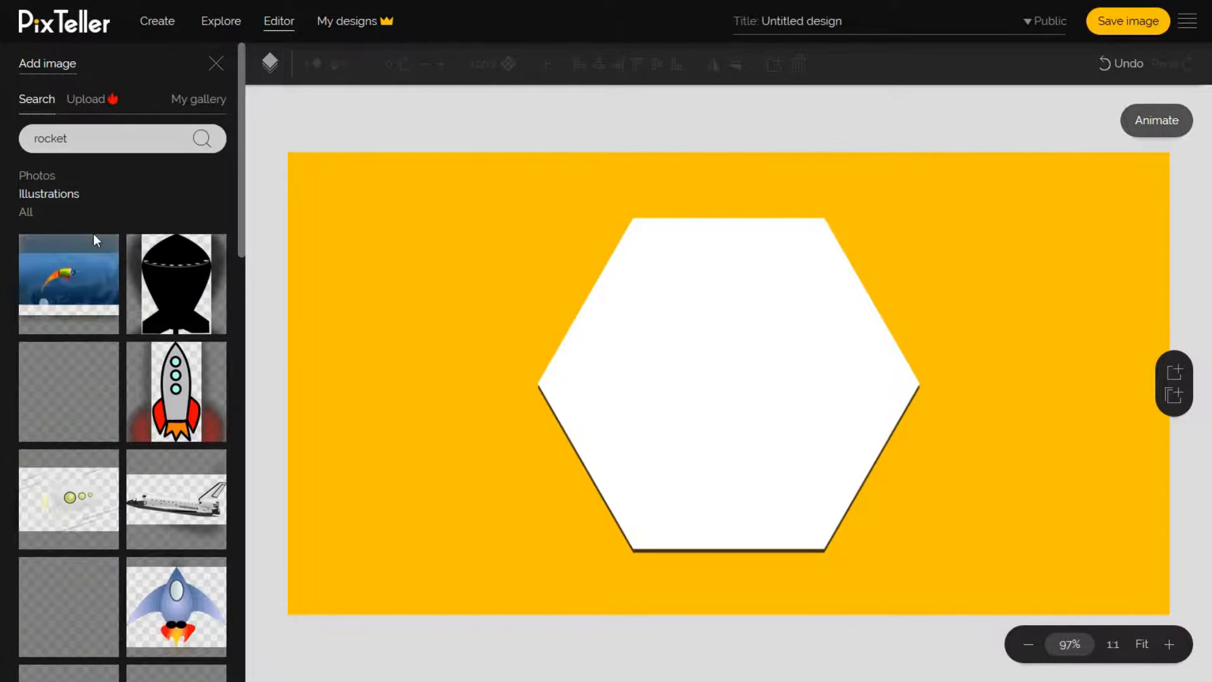
scroll(142, 324, "down", 2)
scroll(149, 338, "down", 5)
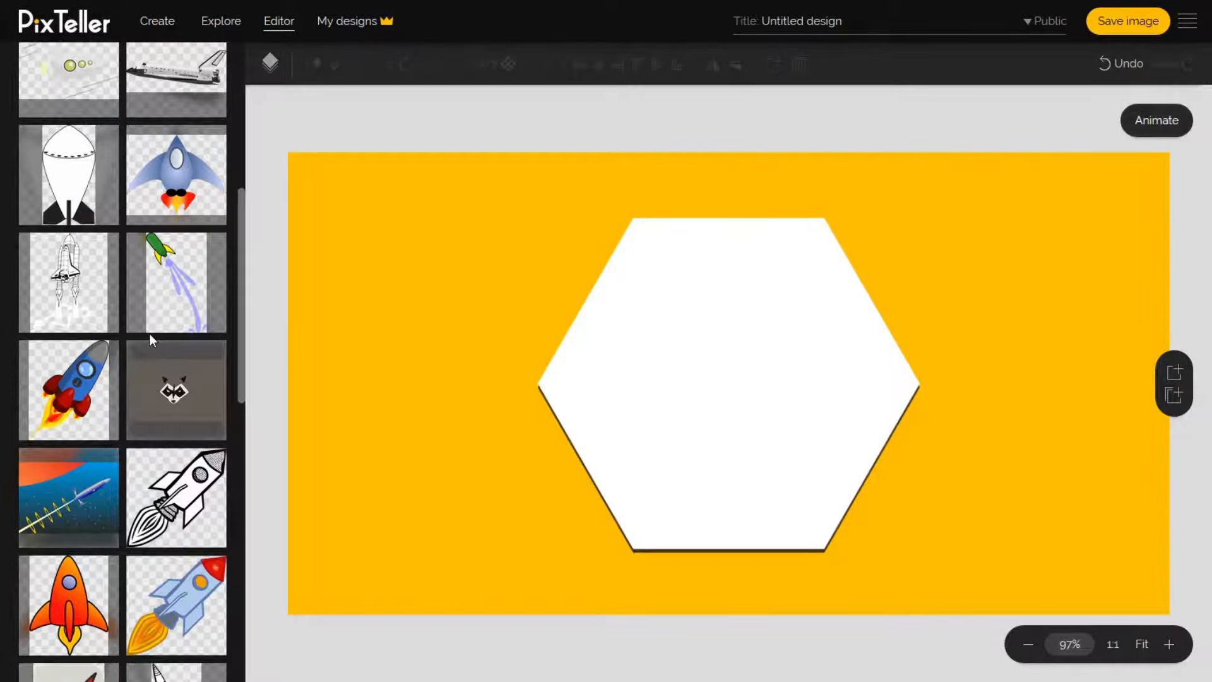
scroll(107, 352, "down", 3)
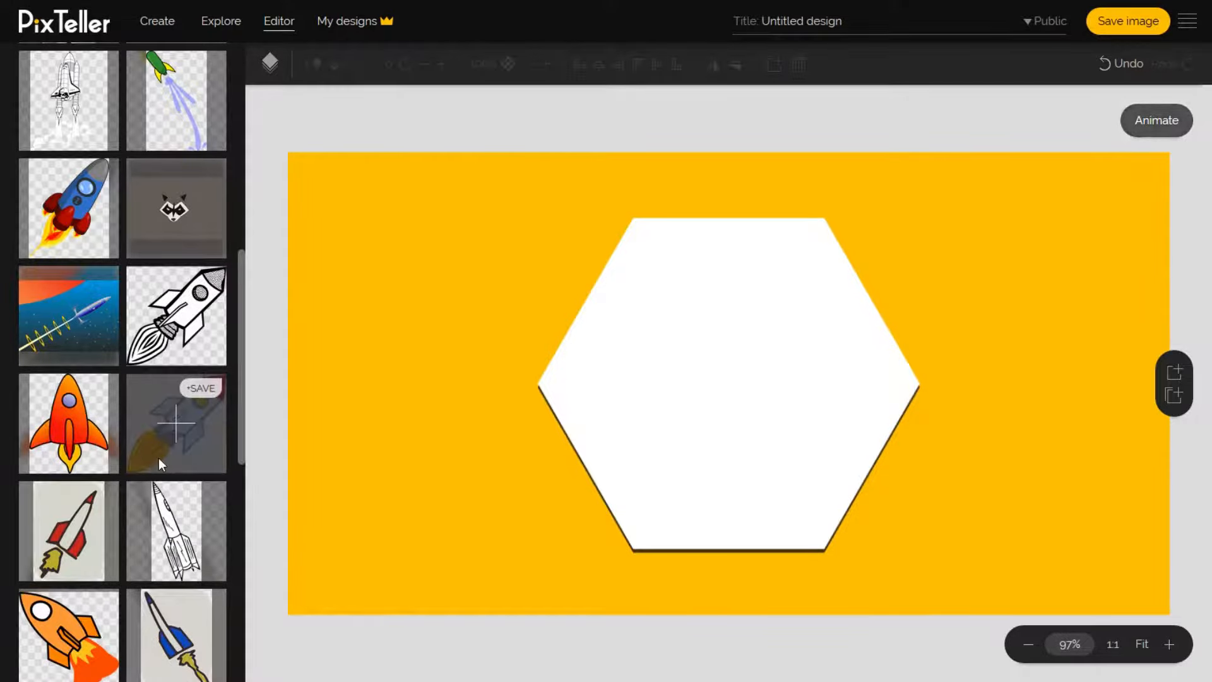
scroll(161, 461, "down", 5)
scroll(158, 455, "up", 15)
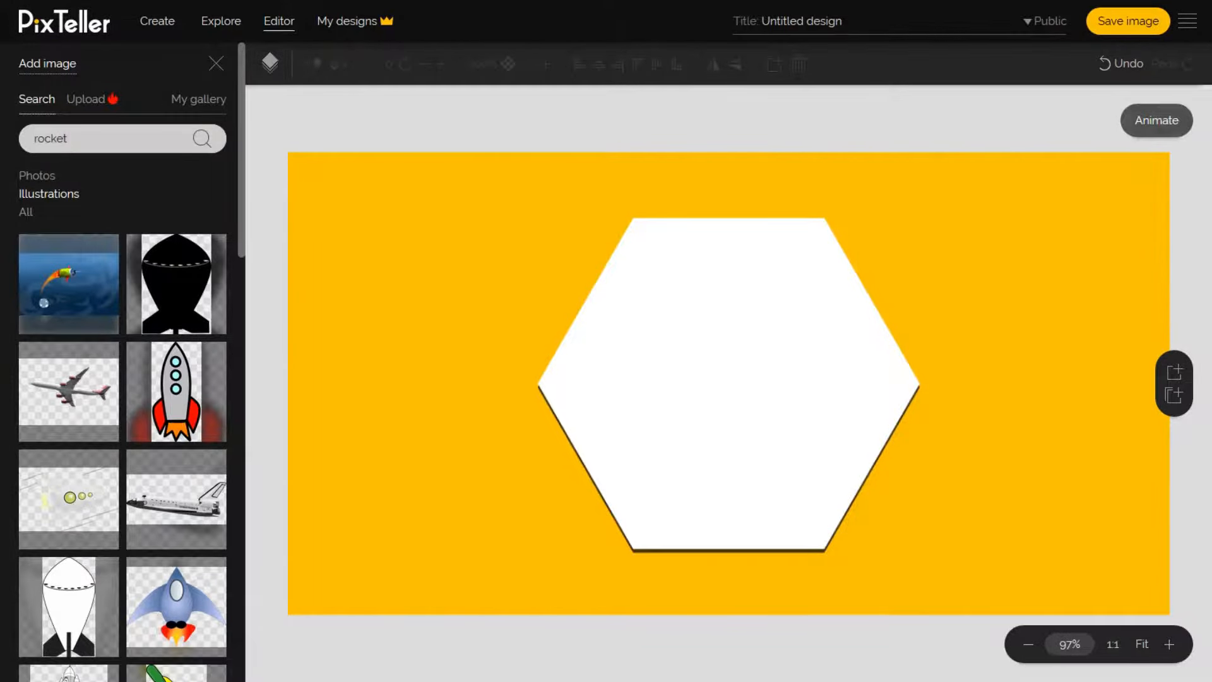
scroll(152, 392, "down", 4)
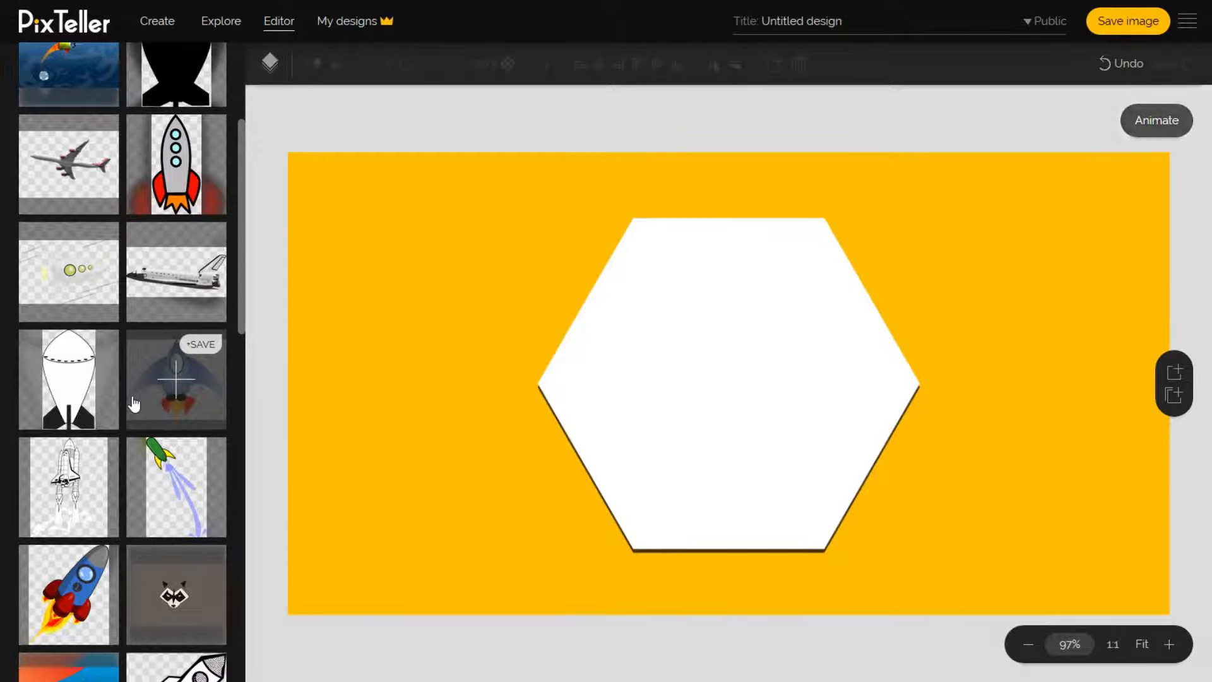
scroll(161, 410, "down", 1)
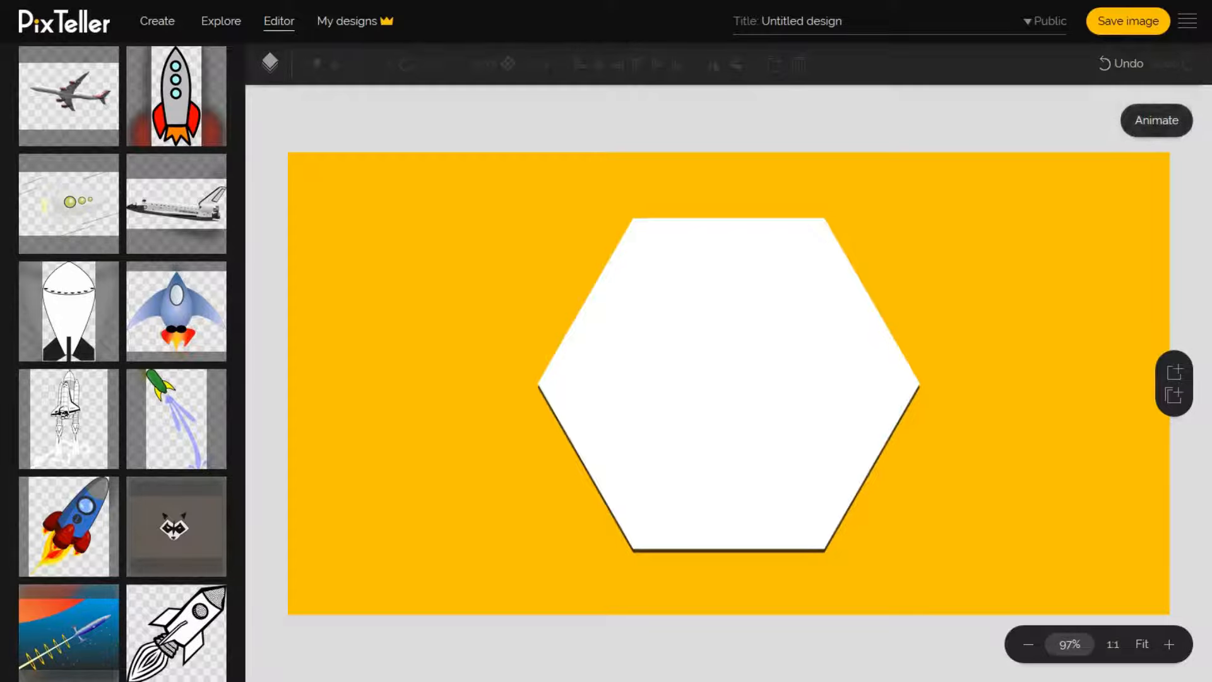
scroll(121, 376, "down", 3)
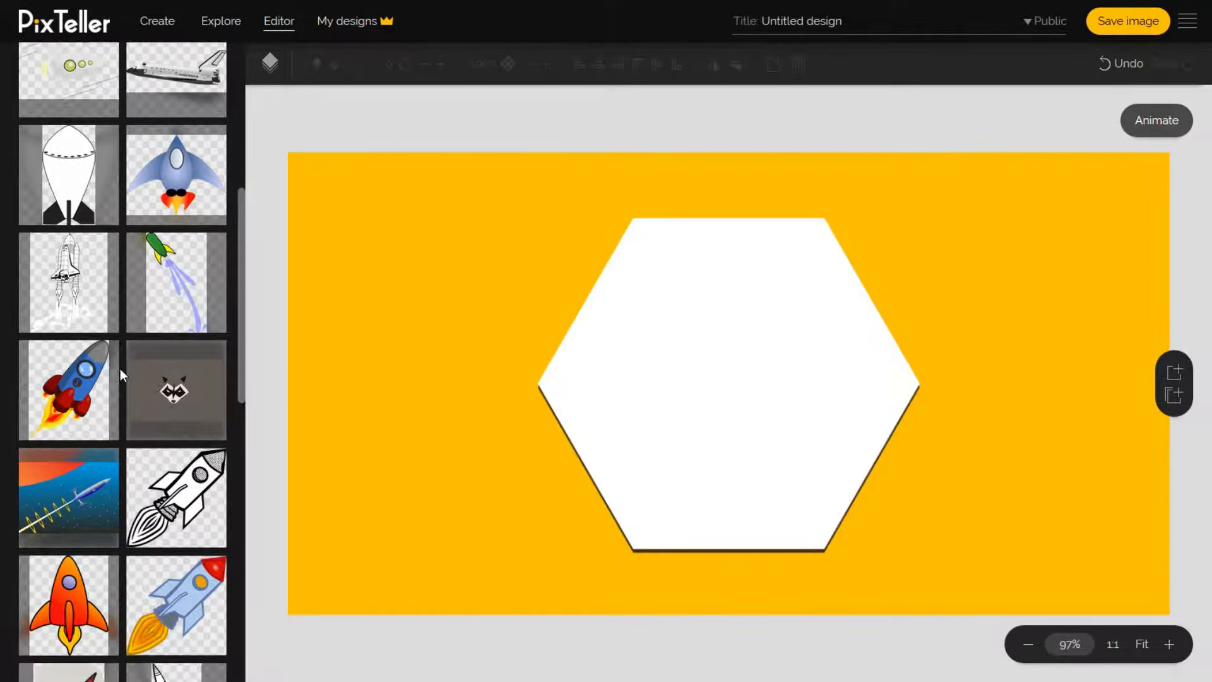
scroll(121, 377, "down", 3)
scroll(123, 379, "up", 10)
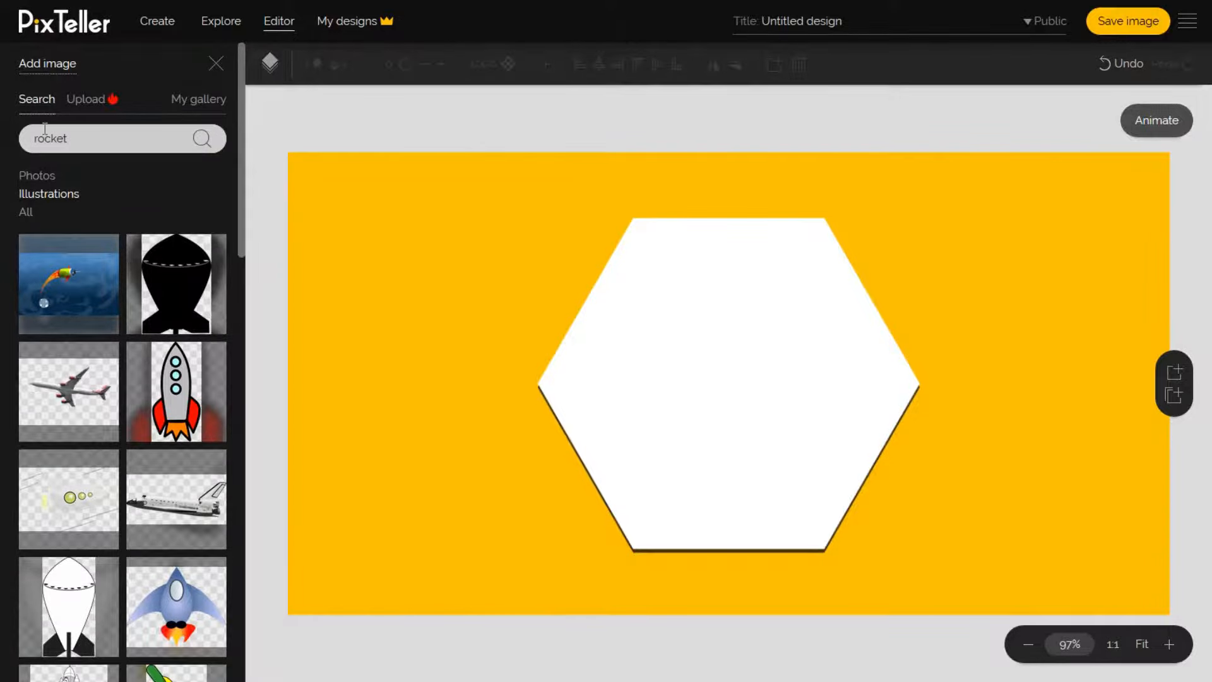
Restrict the rocket results to photos and add the launch photo with large smoke clouds against a blue sky.
left_click(40, 183)
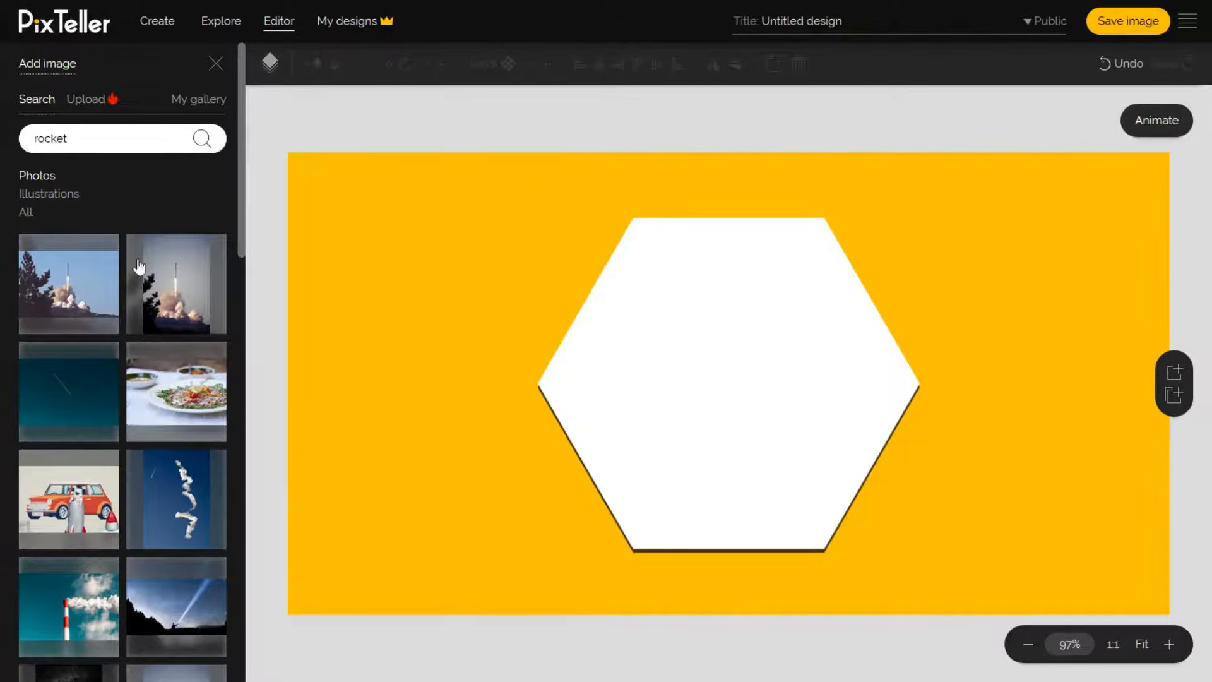
scroll(149, 403, "down", 2)
scroll(148, 403, "down", 5)
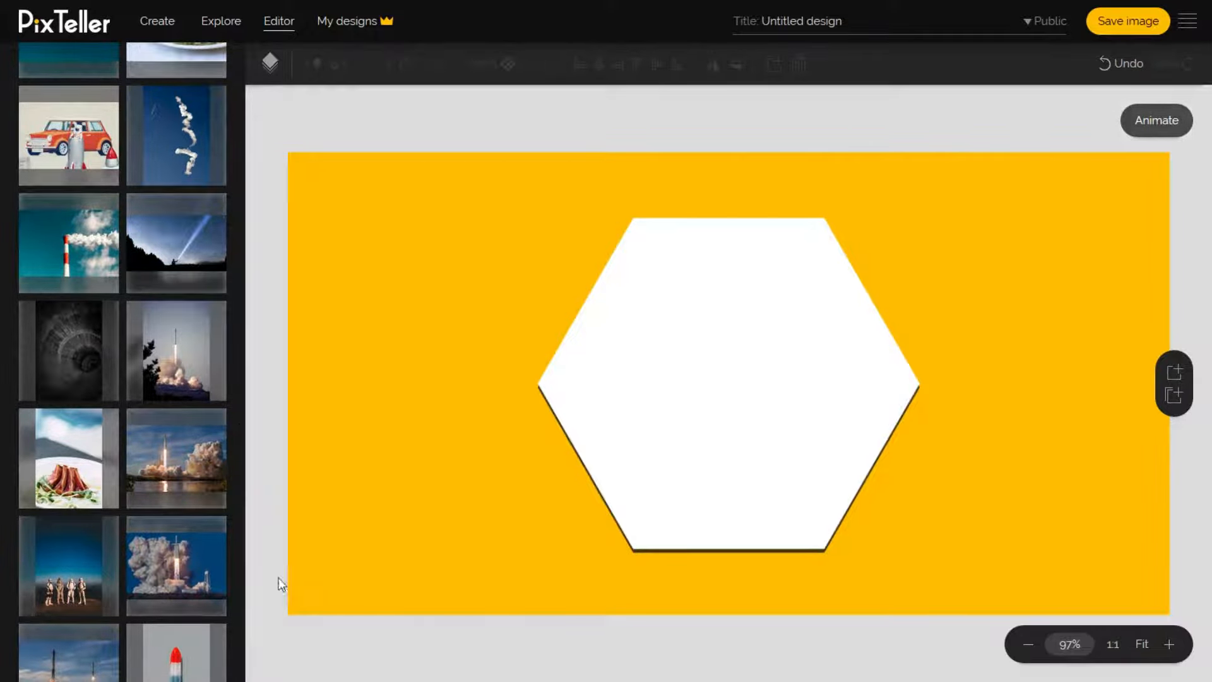
mouse_move(172, 488)
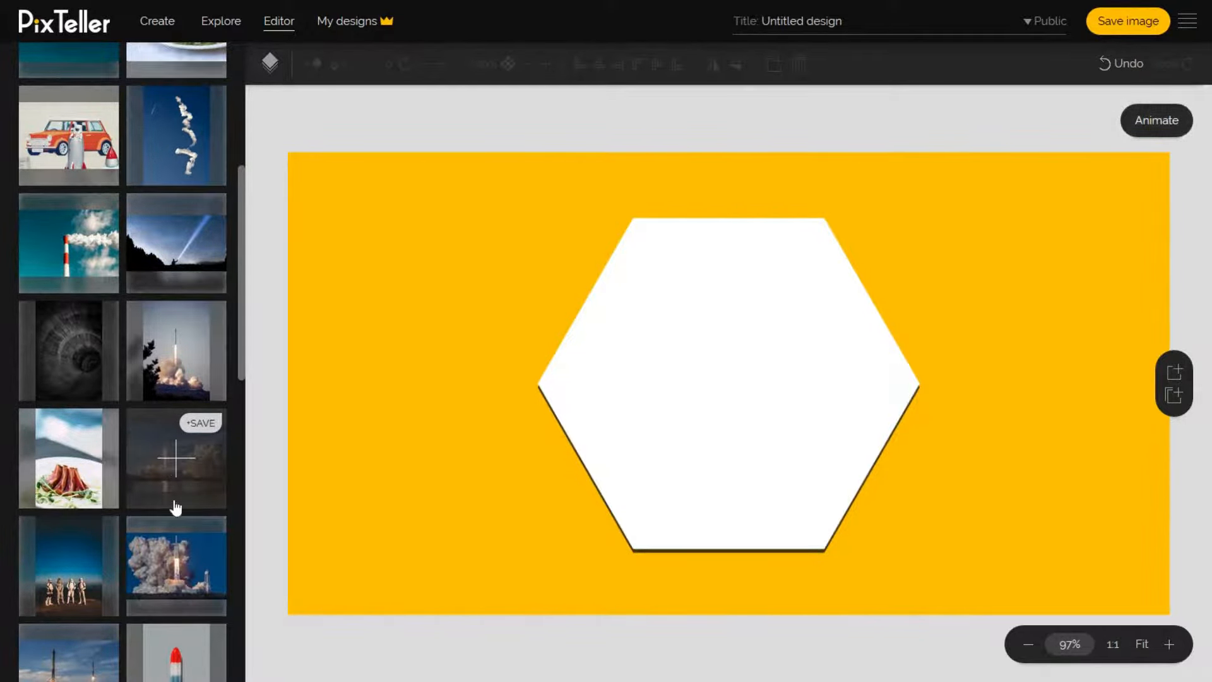
left_click(176, 564)
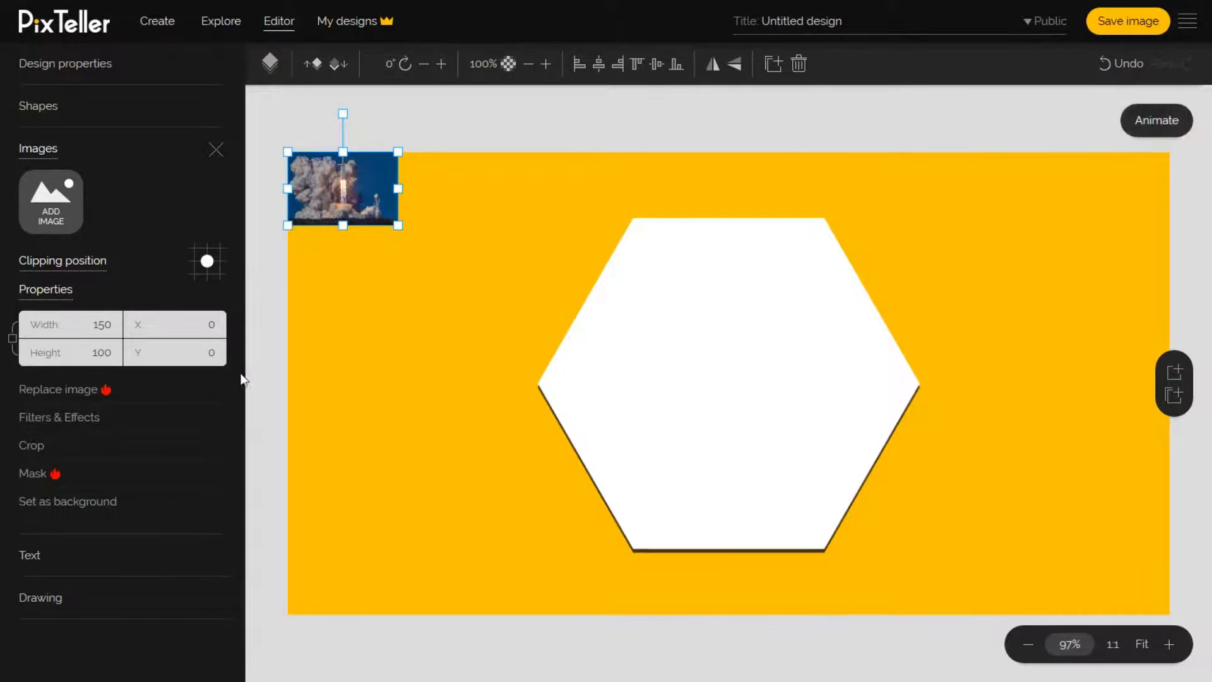
Enlarge the launch photo over the hexagon to about 571 x 380, and narrow its width to about 289.
left_click_drag(398, 224, 628, 379)
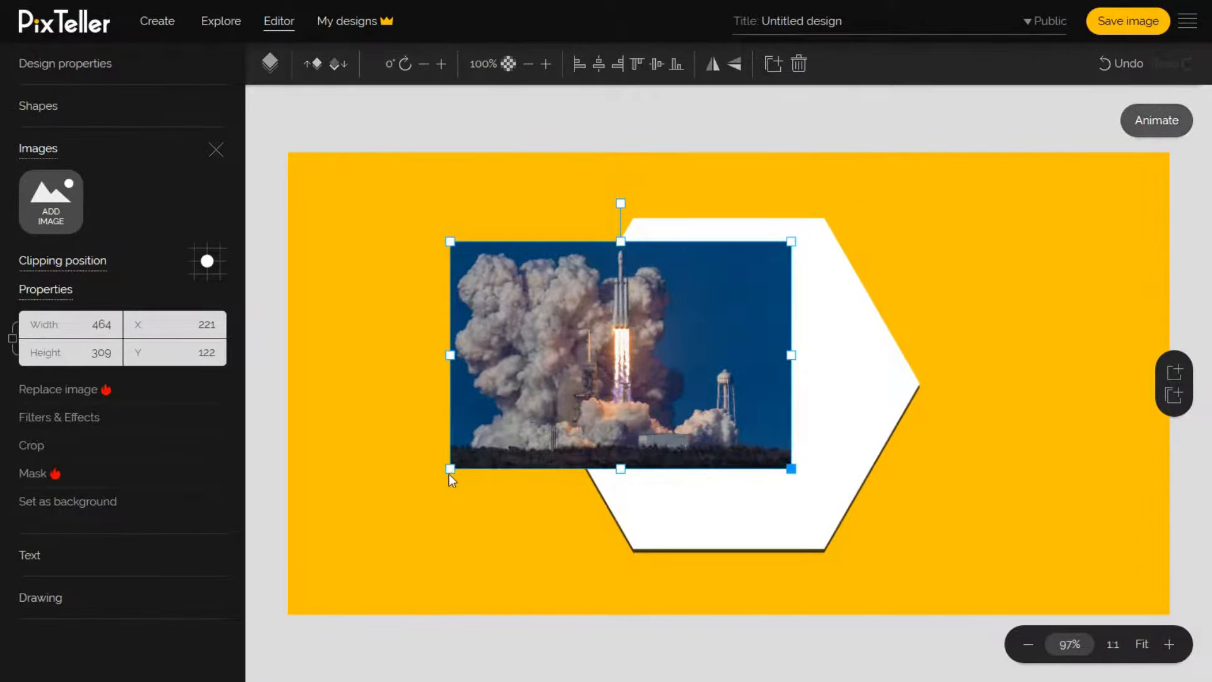
left_click_drag(448, 469, 427, 575)
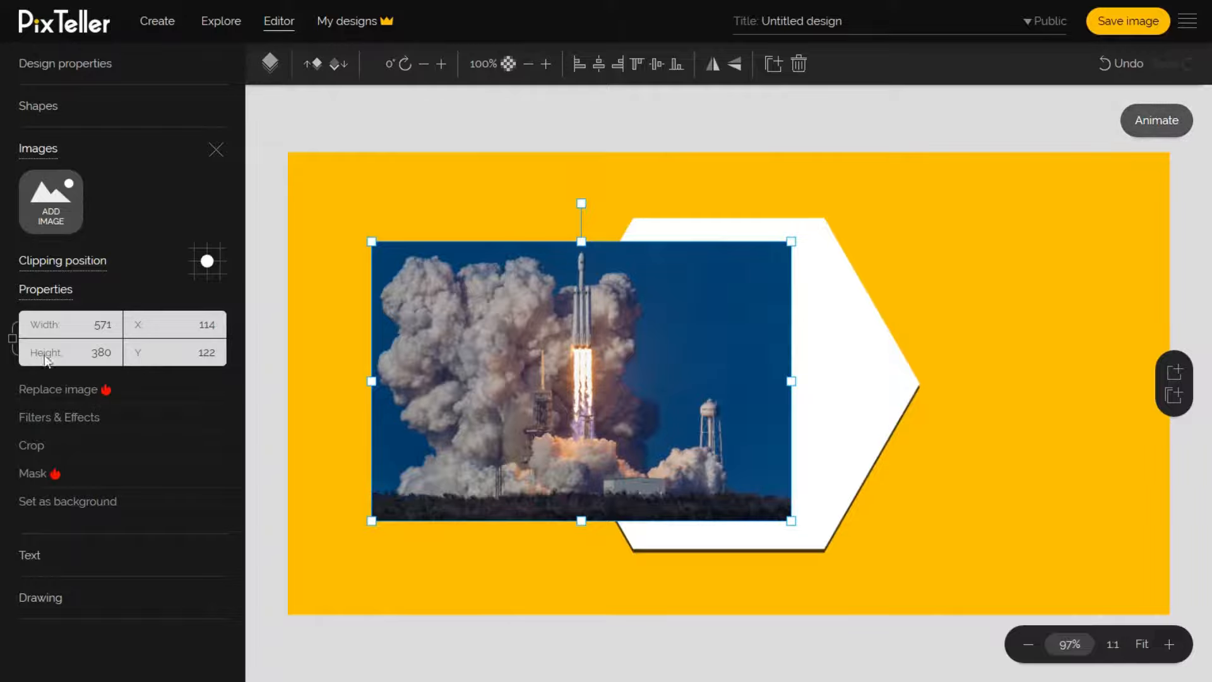
left_click_drag(371, 382, 574, 386)
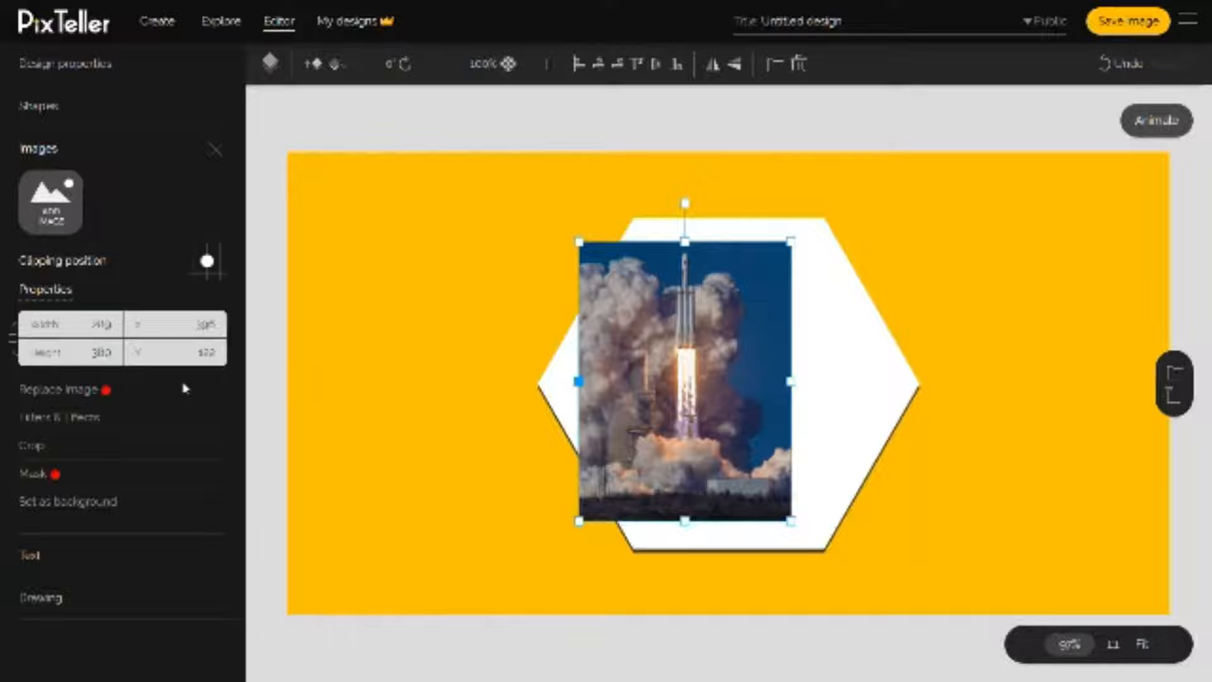
Try the middle-right and middle-left clipping positions on the narrowed photo, and set clipping back to center.
left_click_drag(208, 261, 222, 264)
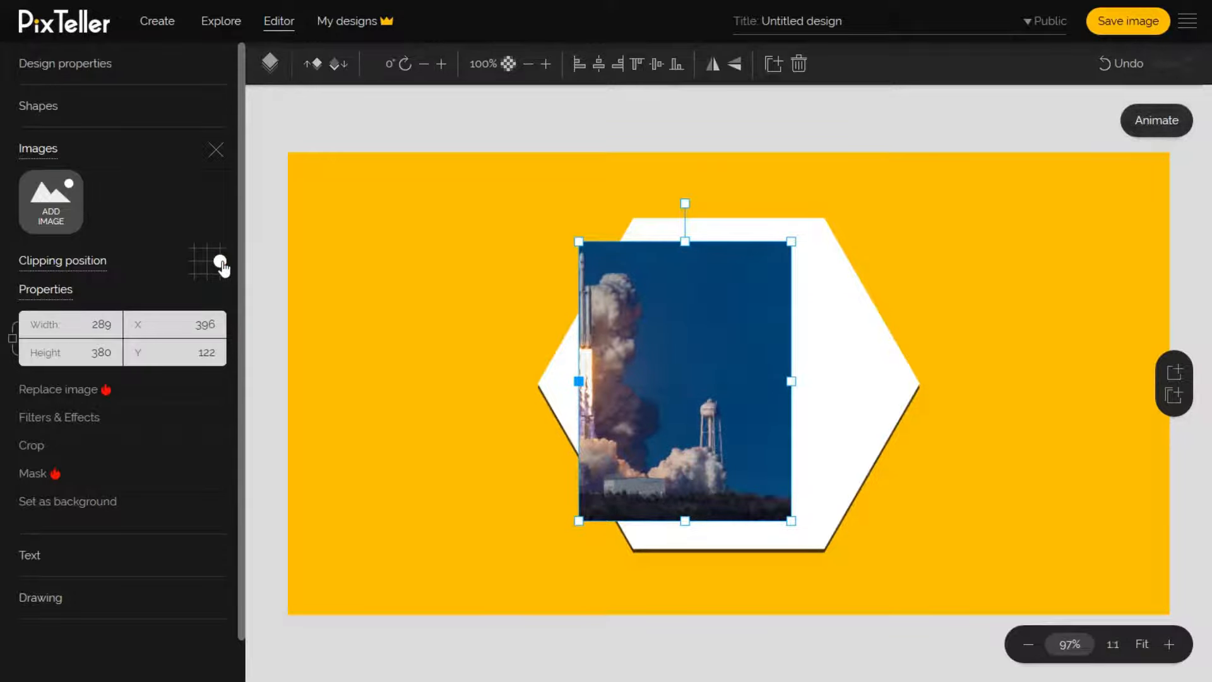
left_click(194, 262)
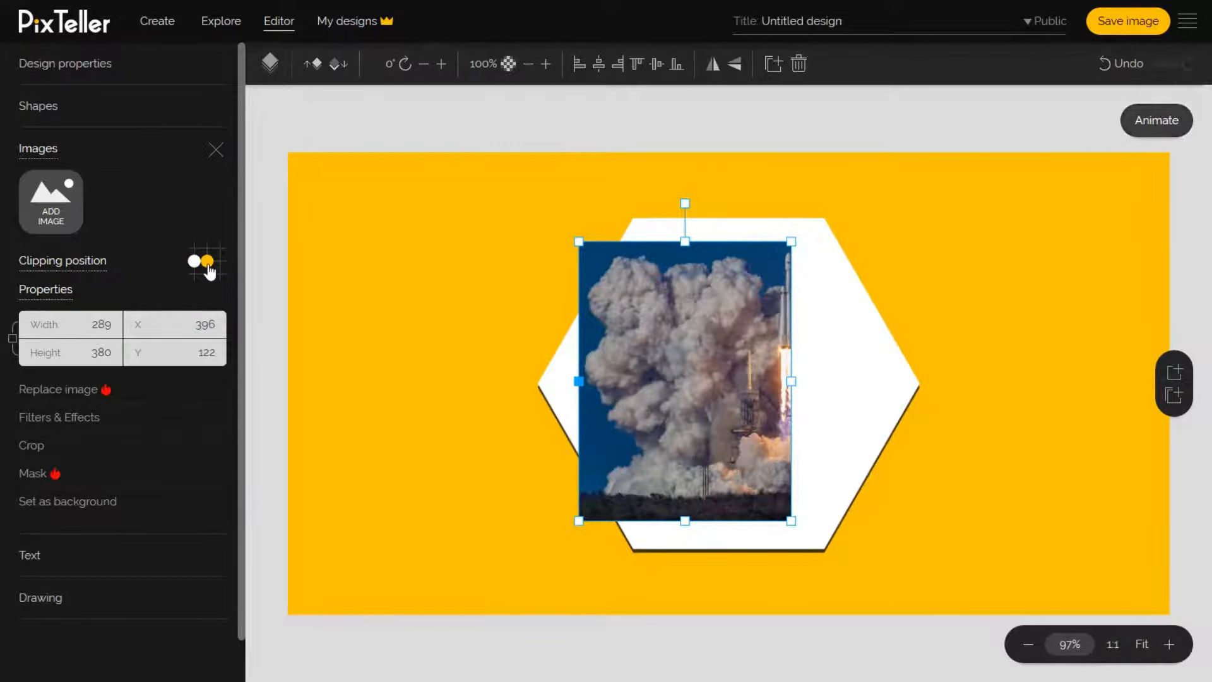
left_click(207, 261)
Widen the launch photo to about 825 x 380 and try bottom and top clipping before returning it to center.
left_click_drag(736, 379, 1038, 367)
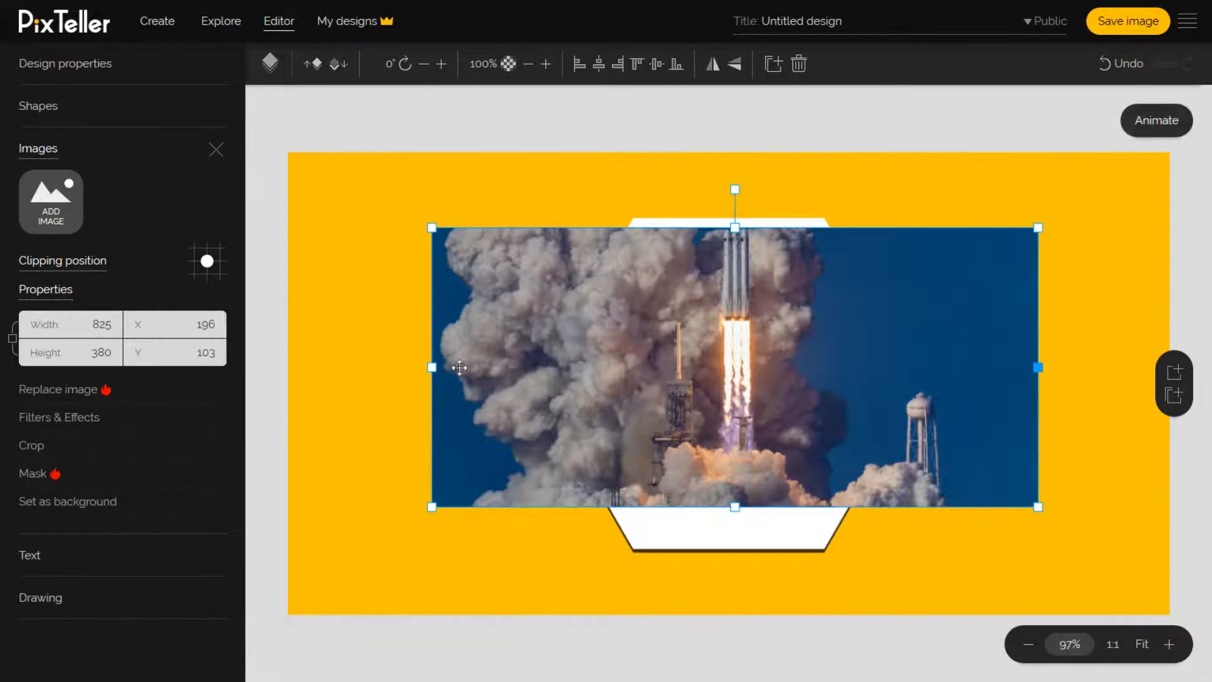
left_click(207, 274)
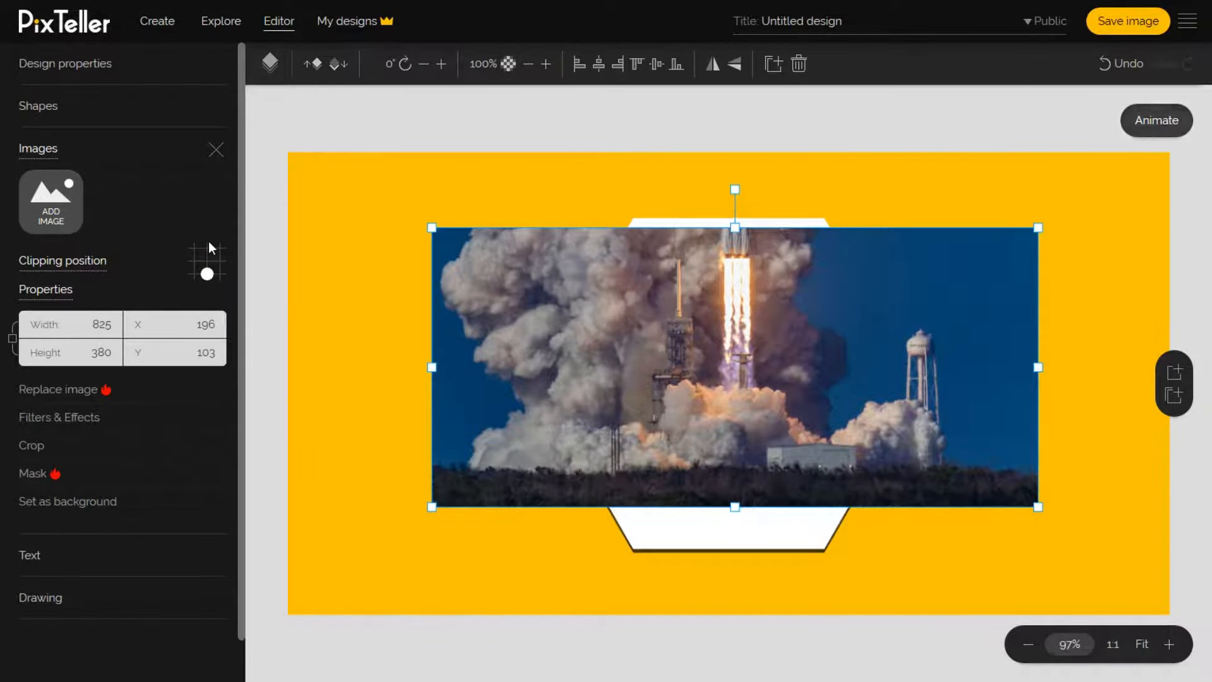
left_click(207, 248)
left_click(207, 261)
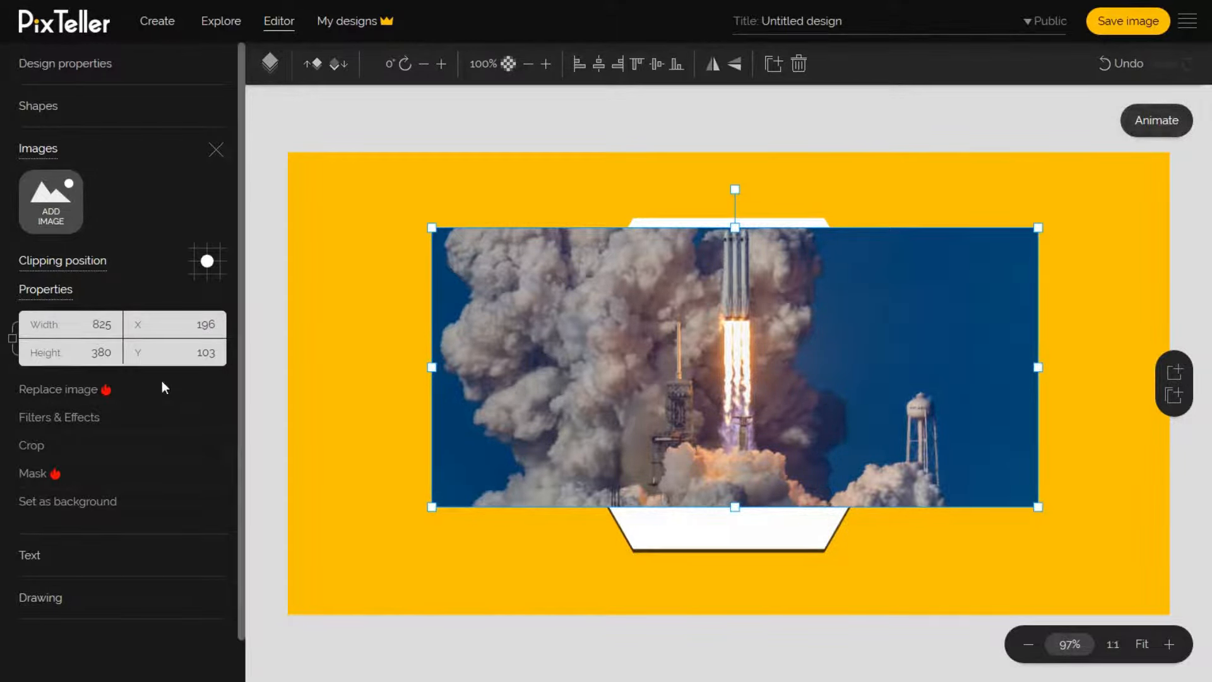
Set the launch photo as the design's background and resize it to 1100 wide by 570 high.
left_click(64, 505)
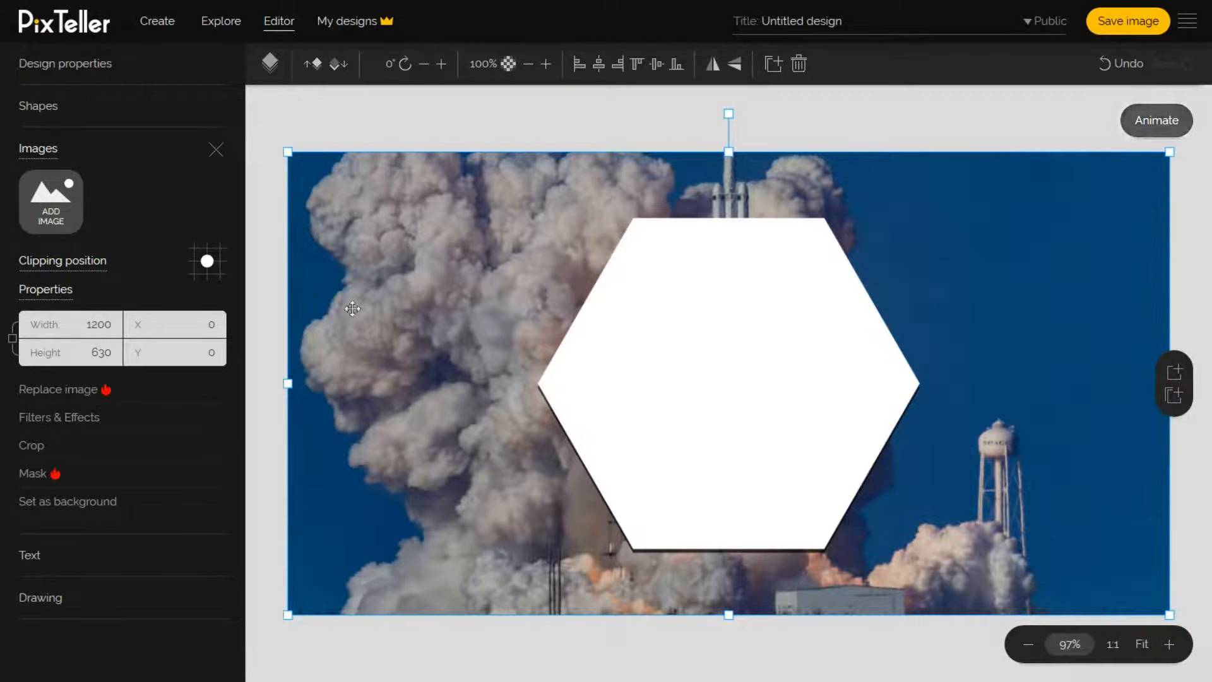
left_click(100, 324)
left_click(105, 355)
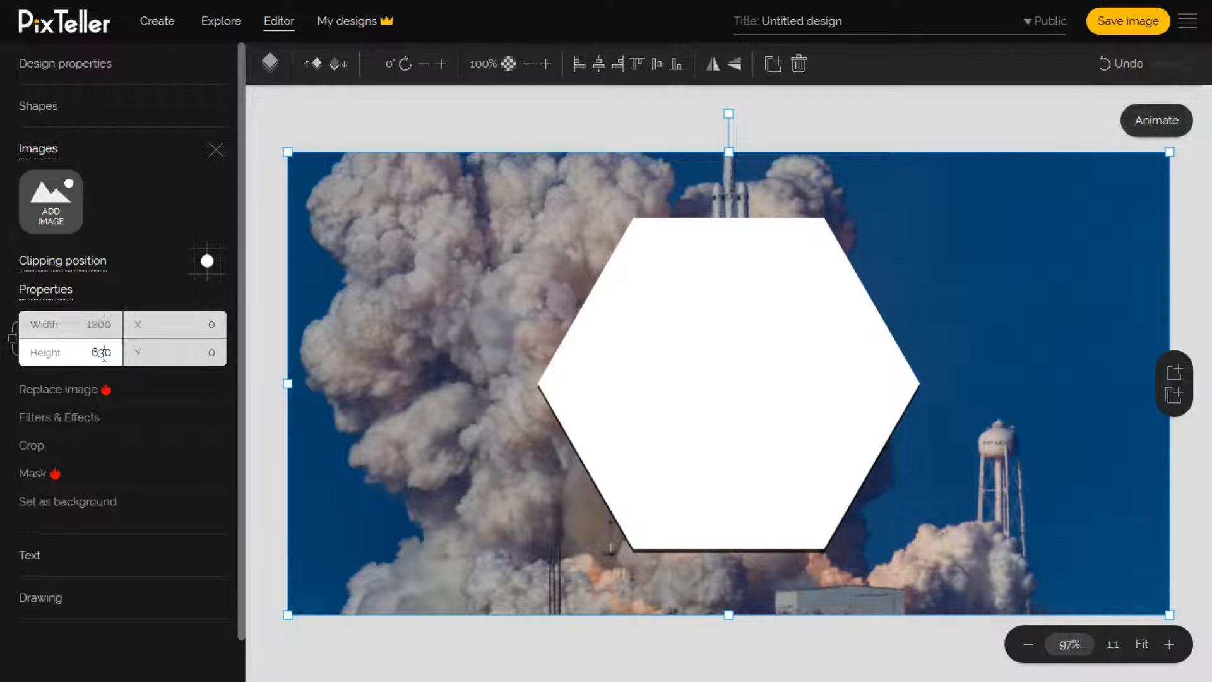
double_click(103, 353)
left_click(96, 326)
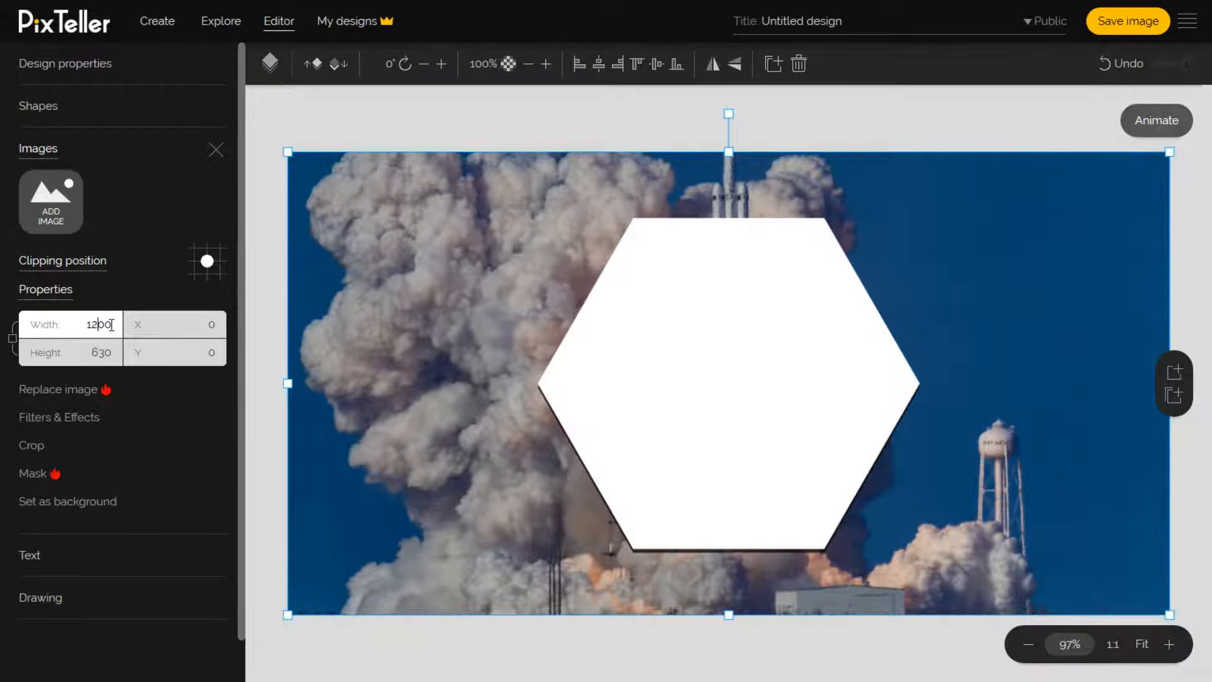
key("Tab")
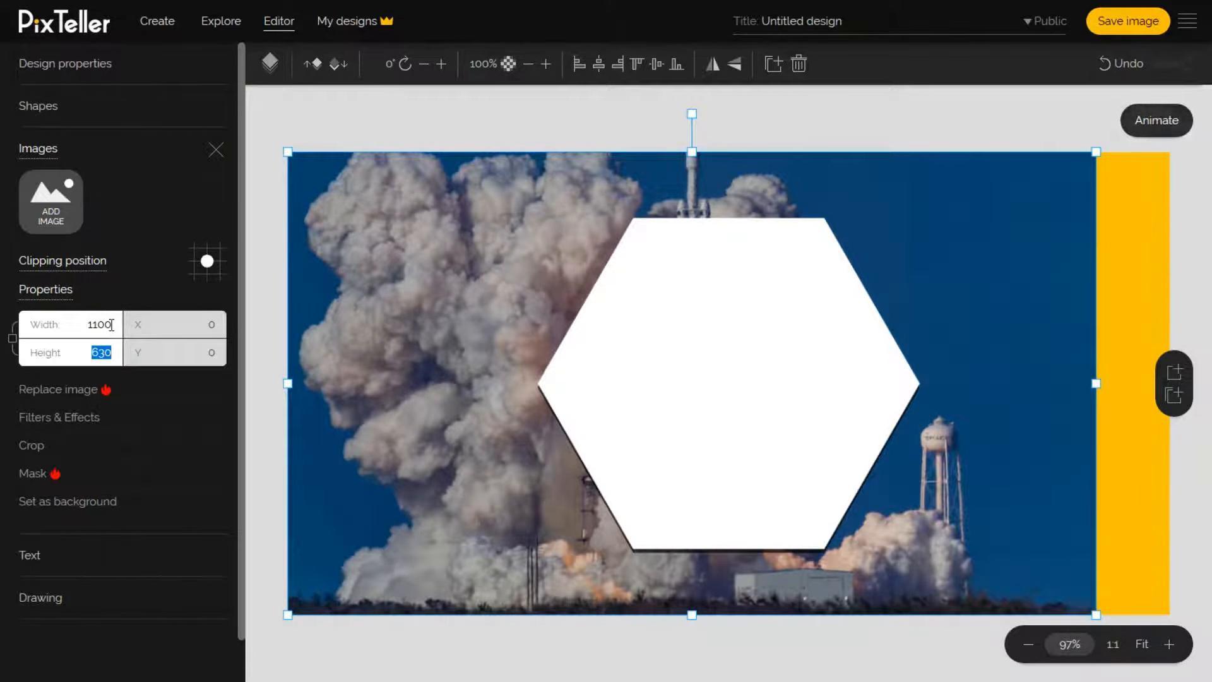
type("570")
key("Return")
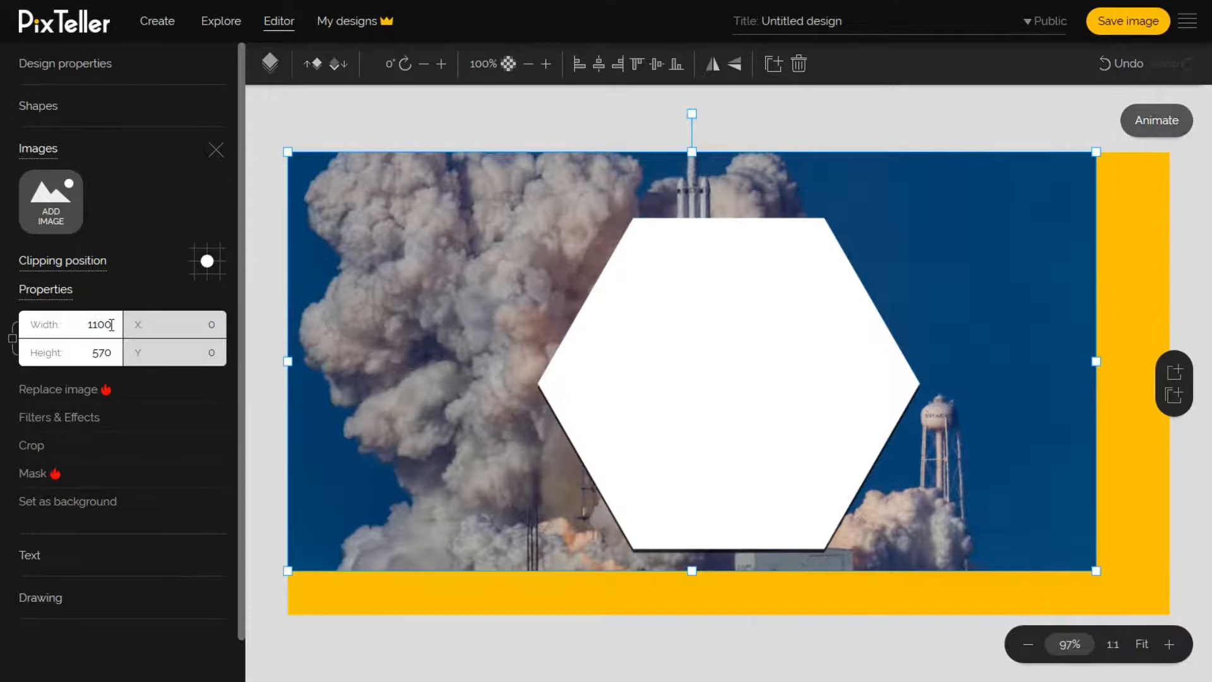
Center the launch photo horizontally and vertically on the design.
left_click(598, 63)
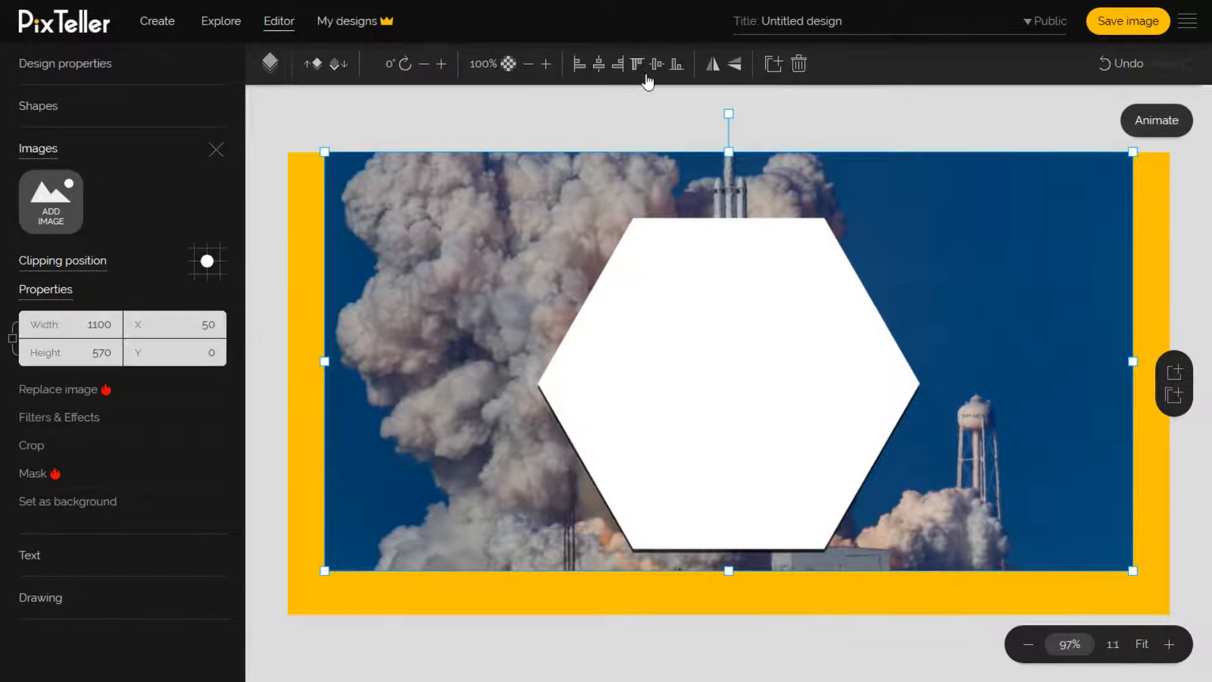
left_click(659, 69)
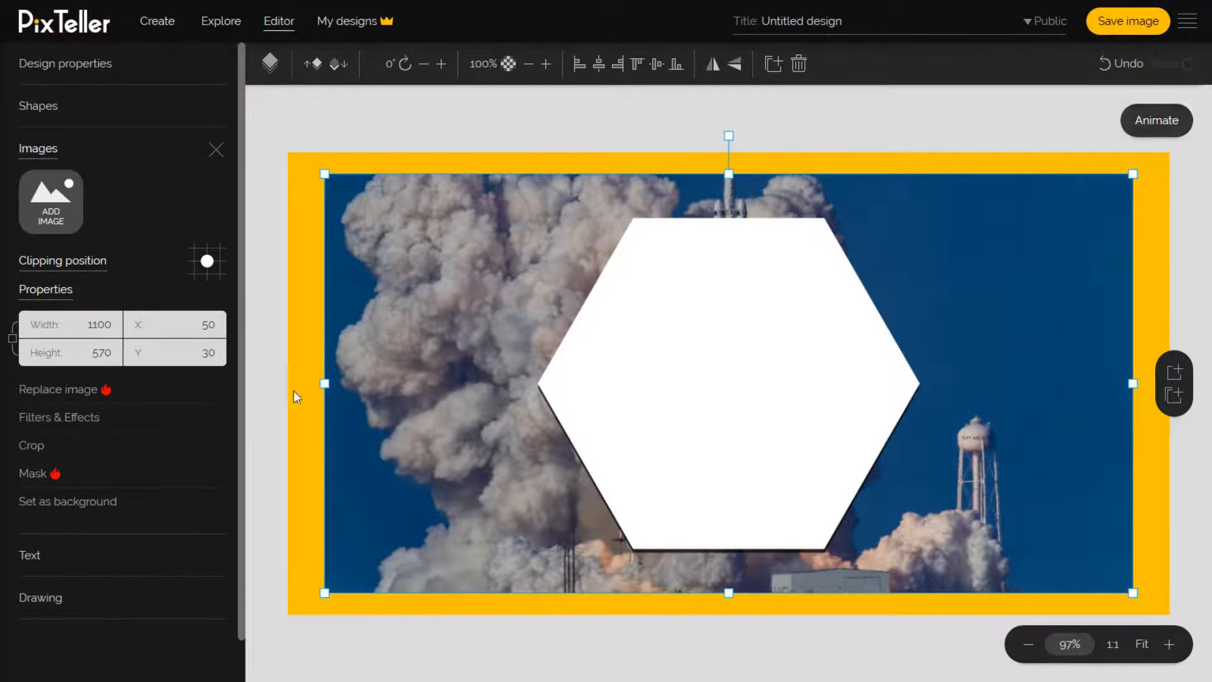
Try a play-triangle mask and a concave-sided rectangle mask on the launch photo, and restore its plain rectangular outline.
left_click(33, 475)
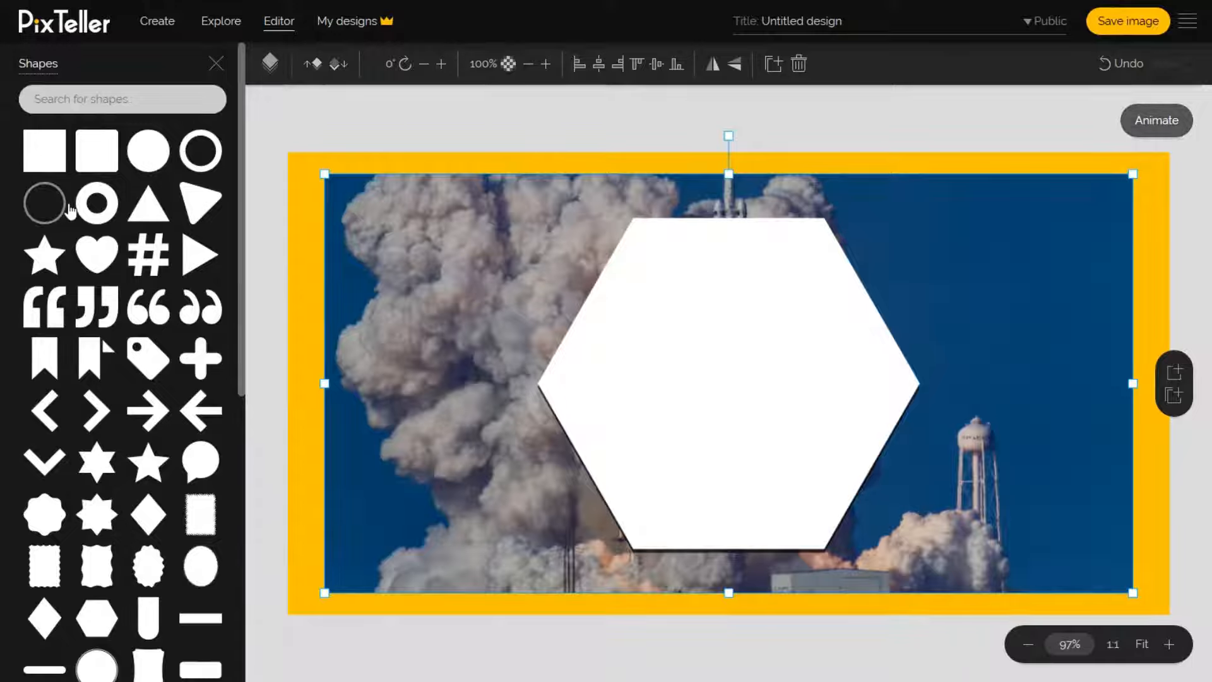
left_click(207, 256)
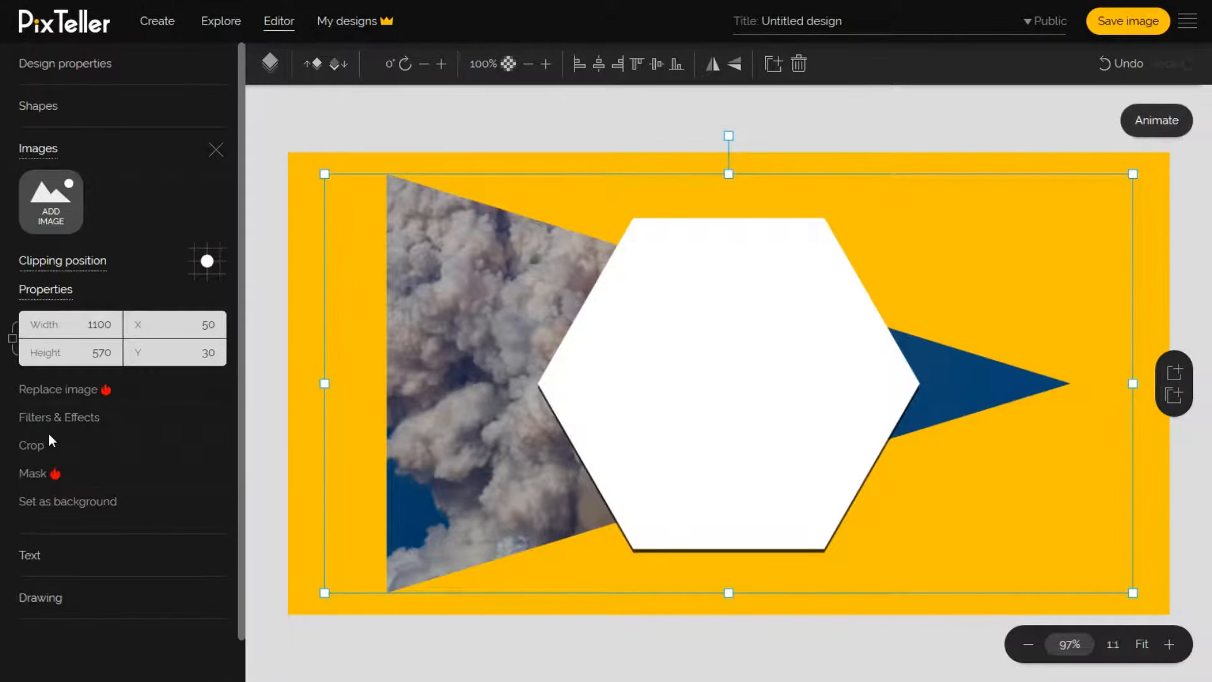
left_click(27, 485)
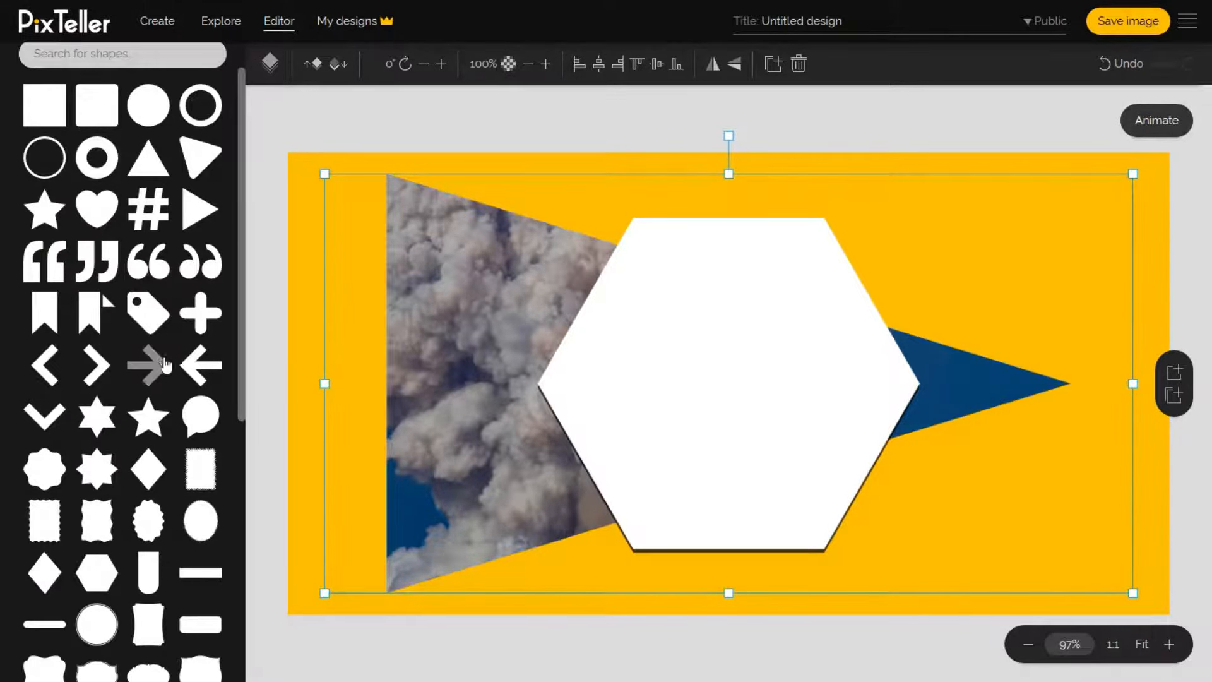
scroll(145, 354, "down", 1)
scroll(145, 379, "down", 3)
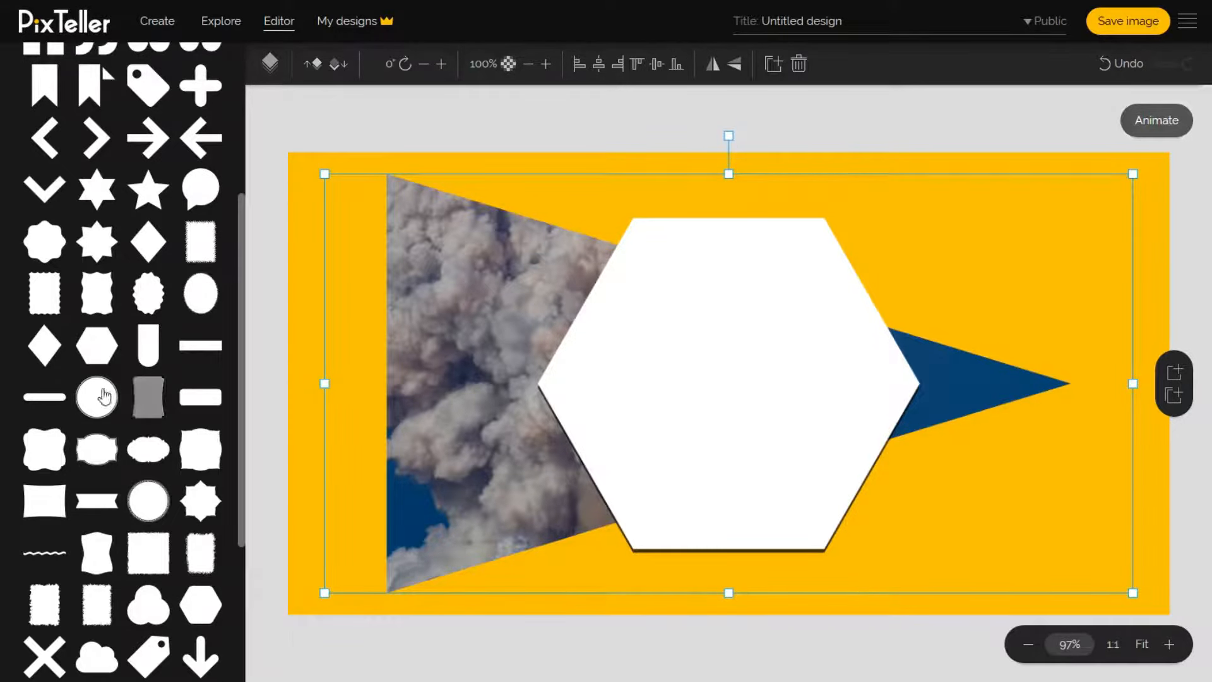
left_click(56, 505)
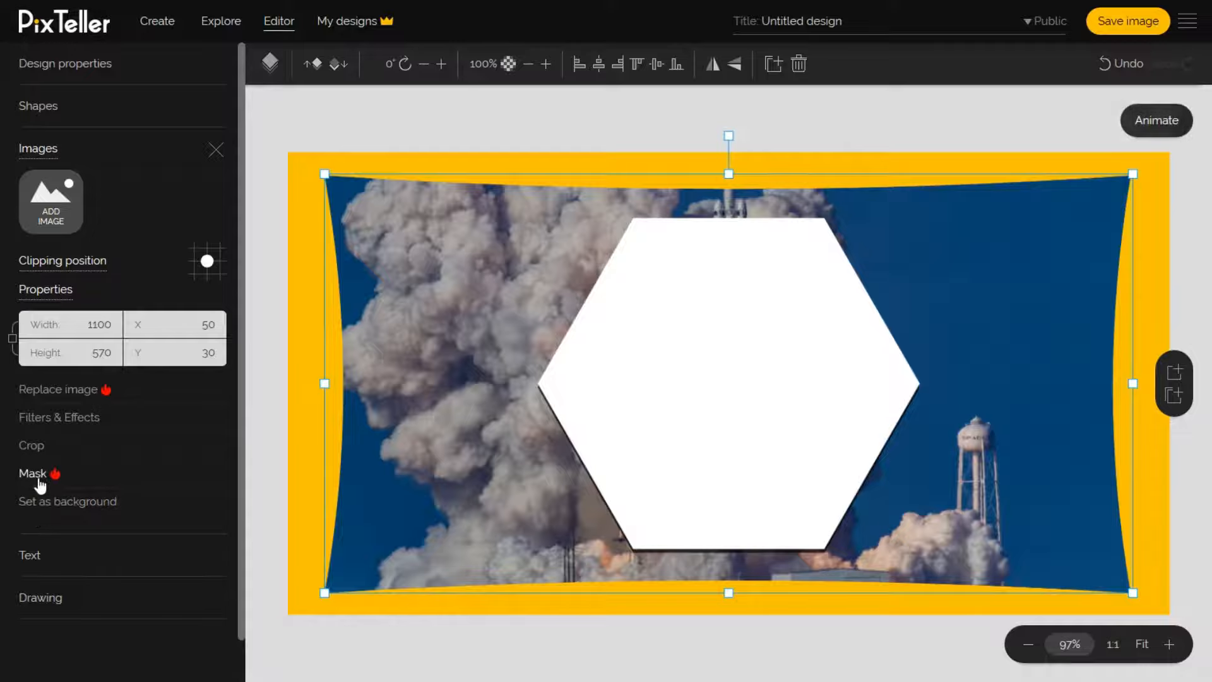
left_click(37, 477)
left_click(45, 153)
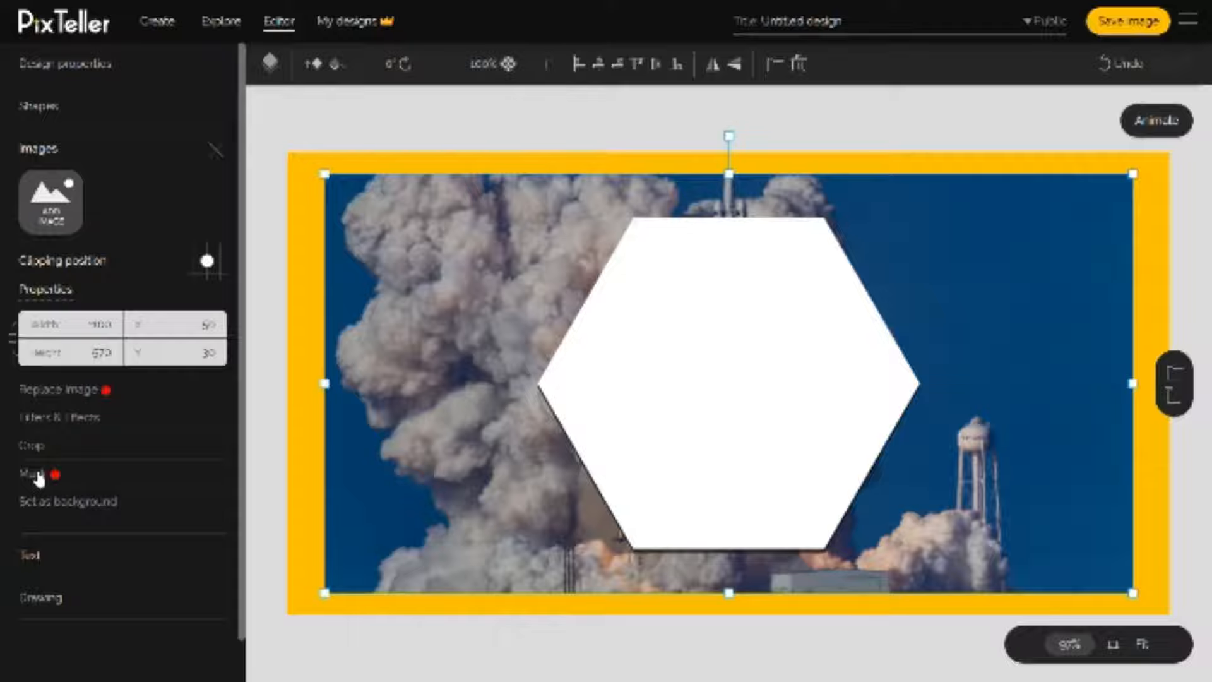
Try Lomo, high-contrast black-and-white and several other image effects on the launch photo, and restore its original look.
left_click(50, 432)
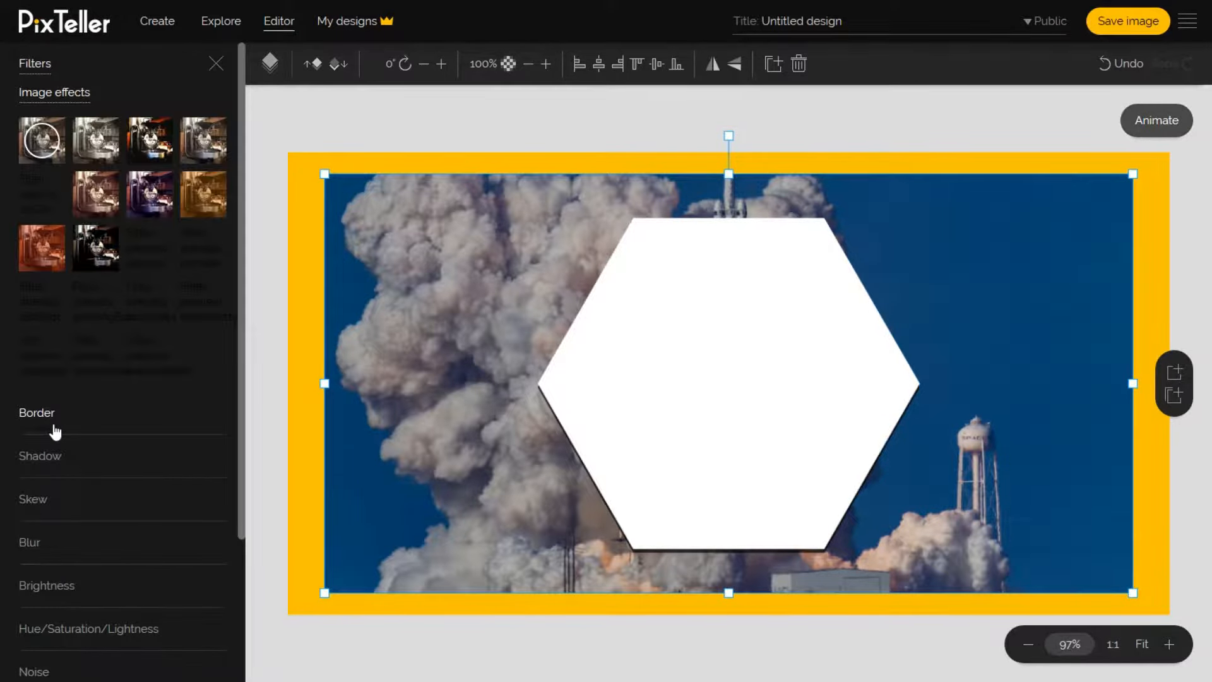
left_click(165, 146)
left_click(204, 142)
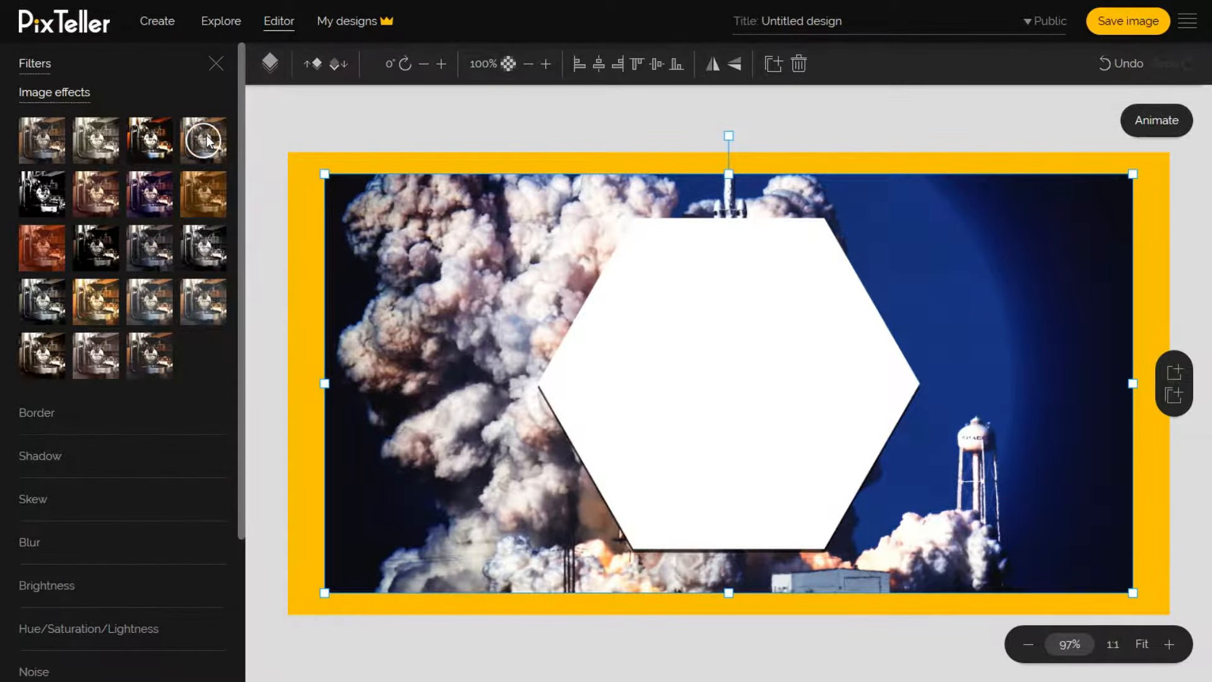
left_click(45, 196)
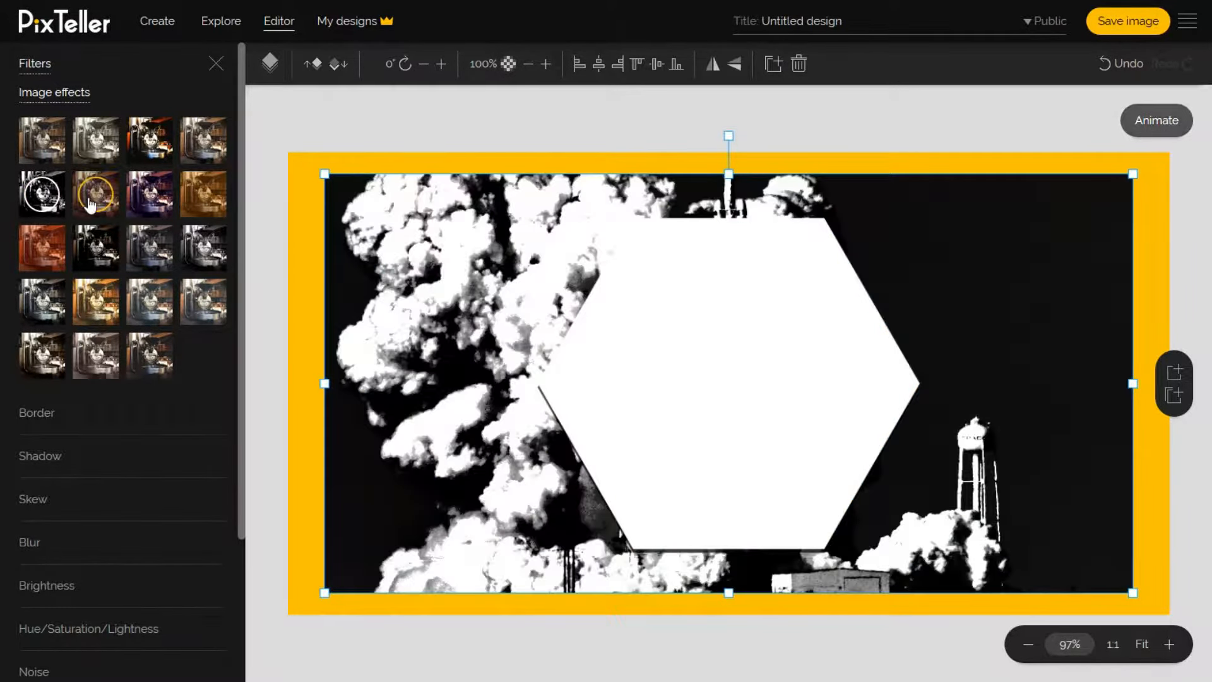
left_click(94, 197)
left_click(157, 205)
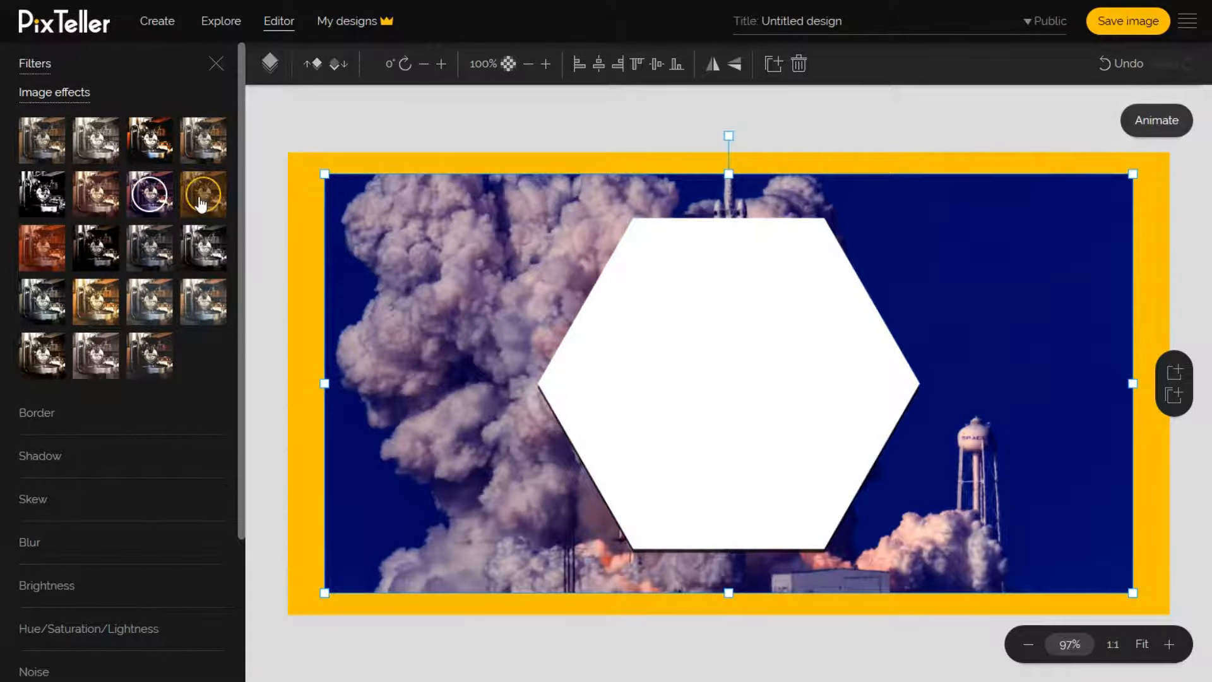
left_click(191, 204)
left_click(94, 245)
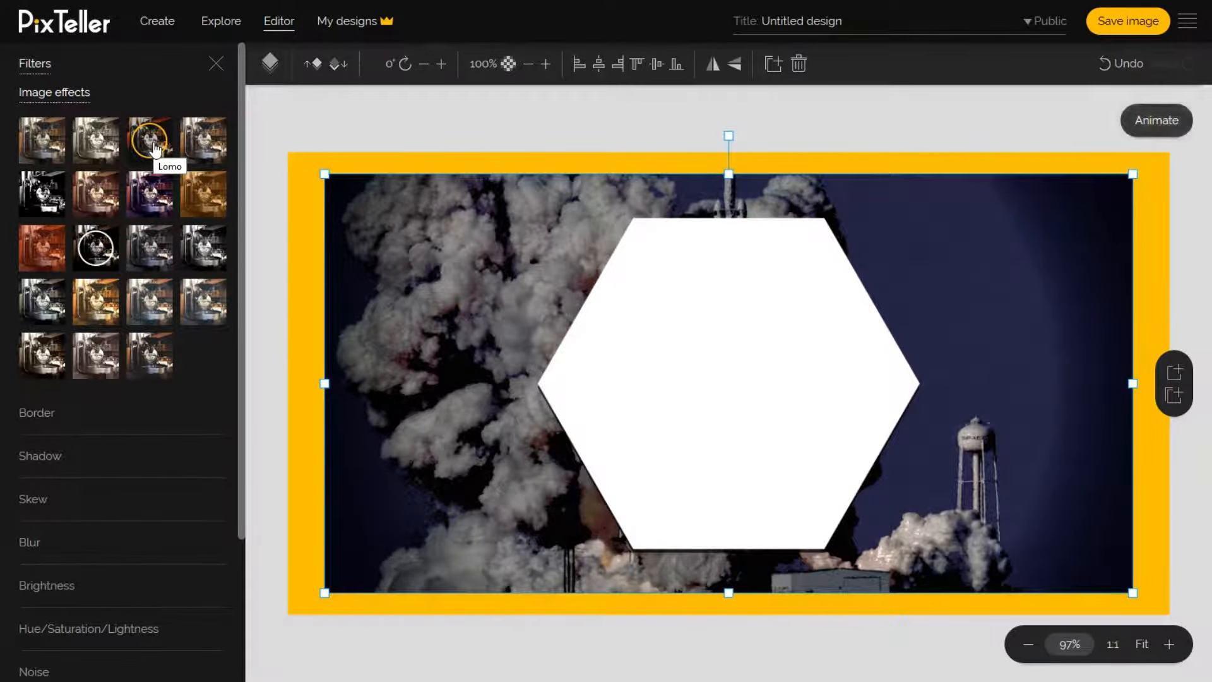
left_click(59, 141)
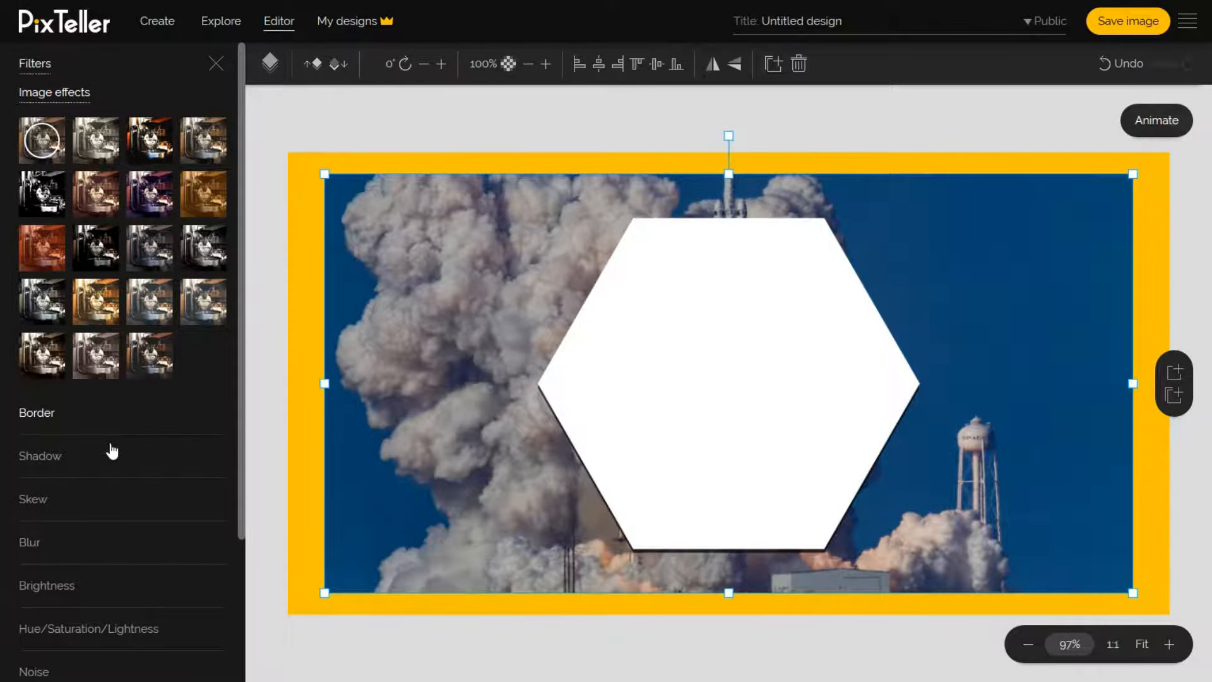
Try a border and a shadow on the launch photo, and remove both effects.
left_click(52, 427)
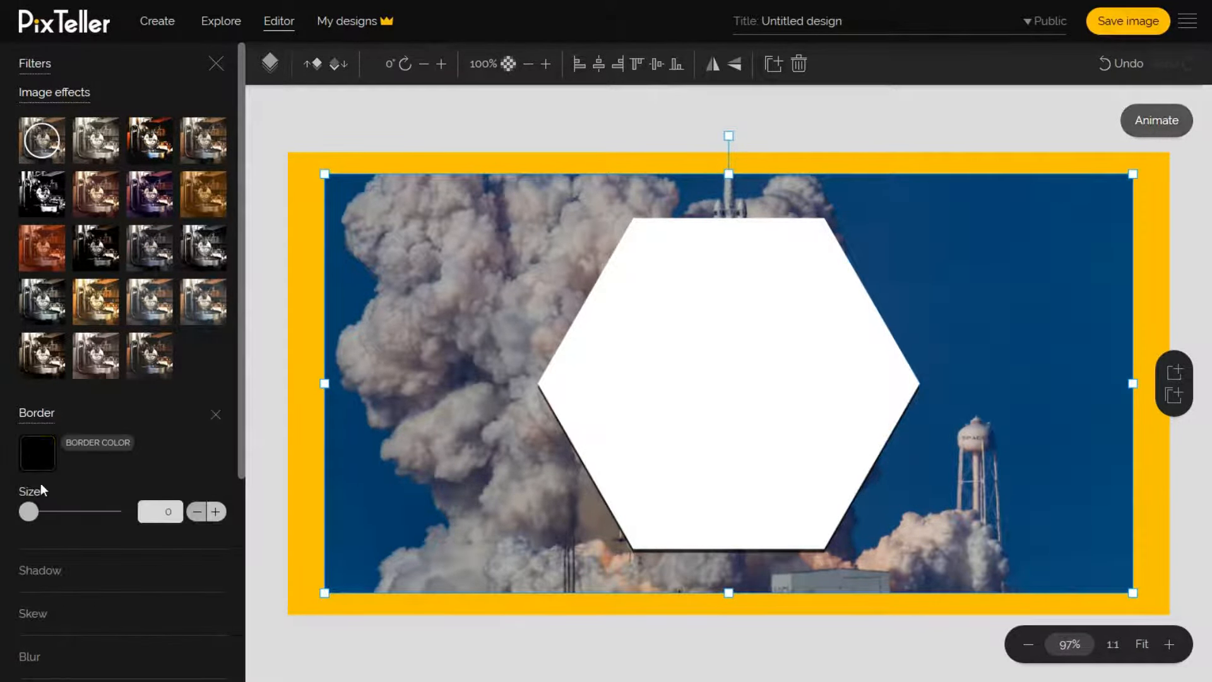
left_click_drag(29, 512, 36, 514)
left_click(216, 414)
left_click(66, 463)
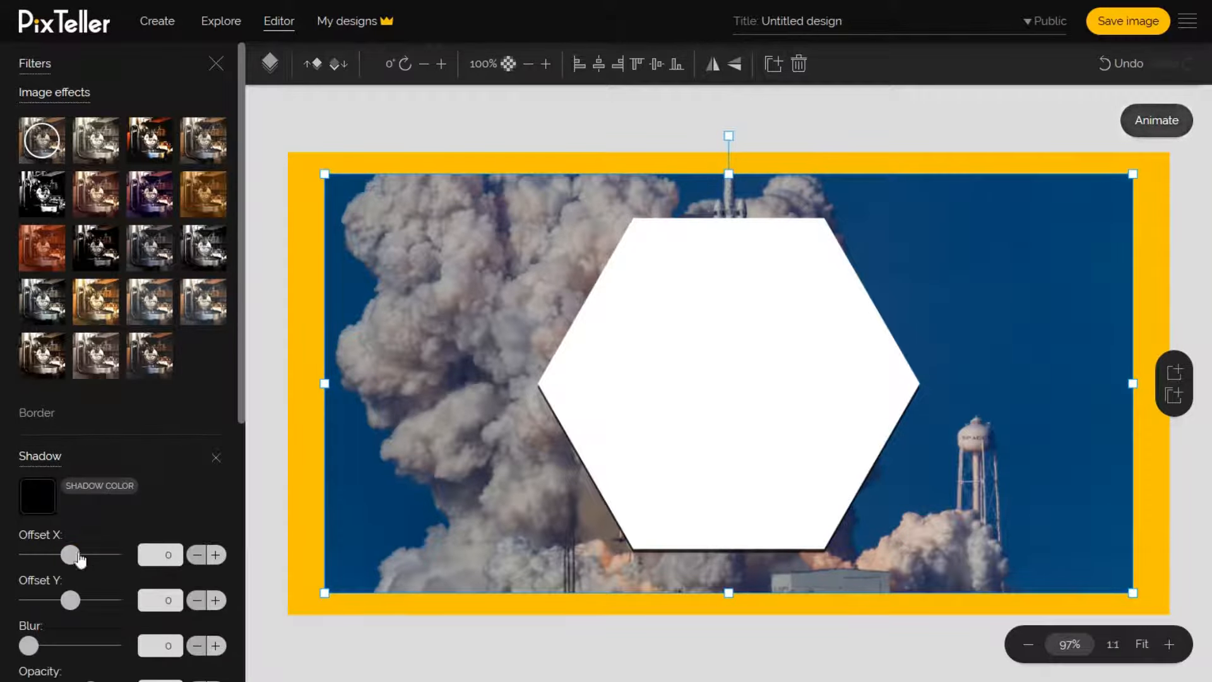
scroll(87, 551, "down", 1)
left_click_drag(32, 578, 55, 577)
left_click(216, 391)
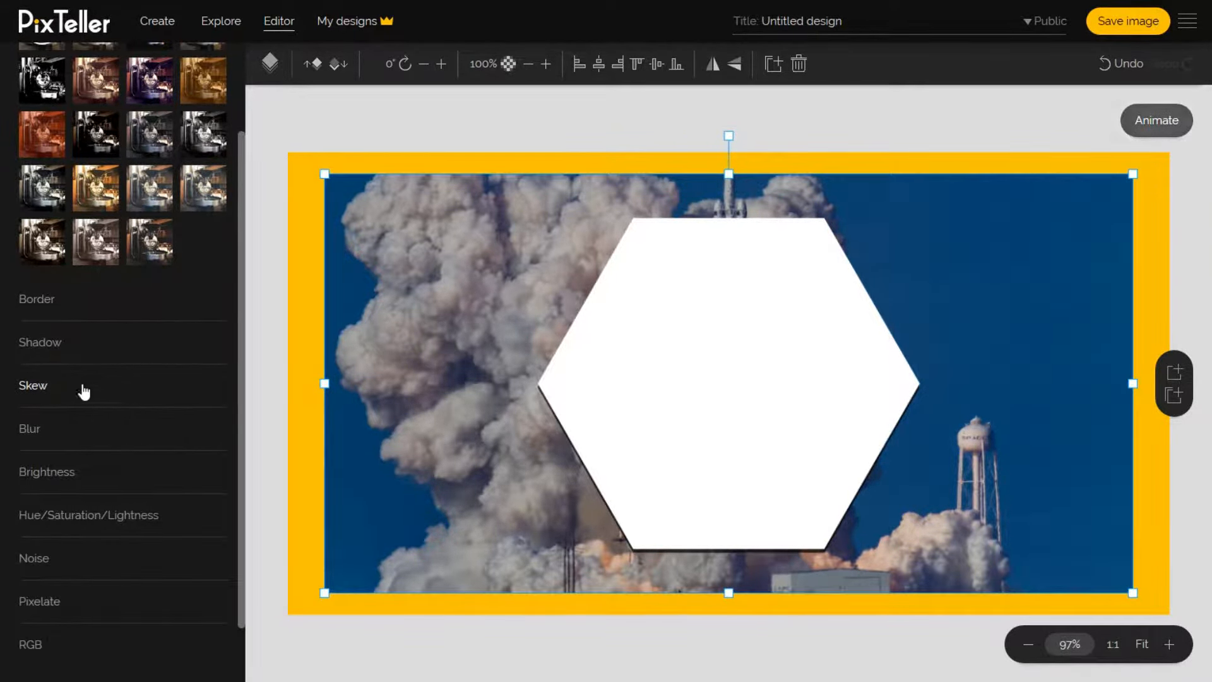
Try different skew settings on the launch photo and remove the skew.
left_click(81, 393)
scroll(97, 585, "down", 1)
left_click_drag(111, 503, 113, 548)
left_click_drag(111, 640, 81, 642)
left_click_drag(111, 593, 65, 593)
mouse_move(70, 412)
left_mouse_down()
mouse_move(98, 418)
mouse_move(42, 417)
mouse_move(69, 421)
left_mouse_up()
left_click(215, 364)
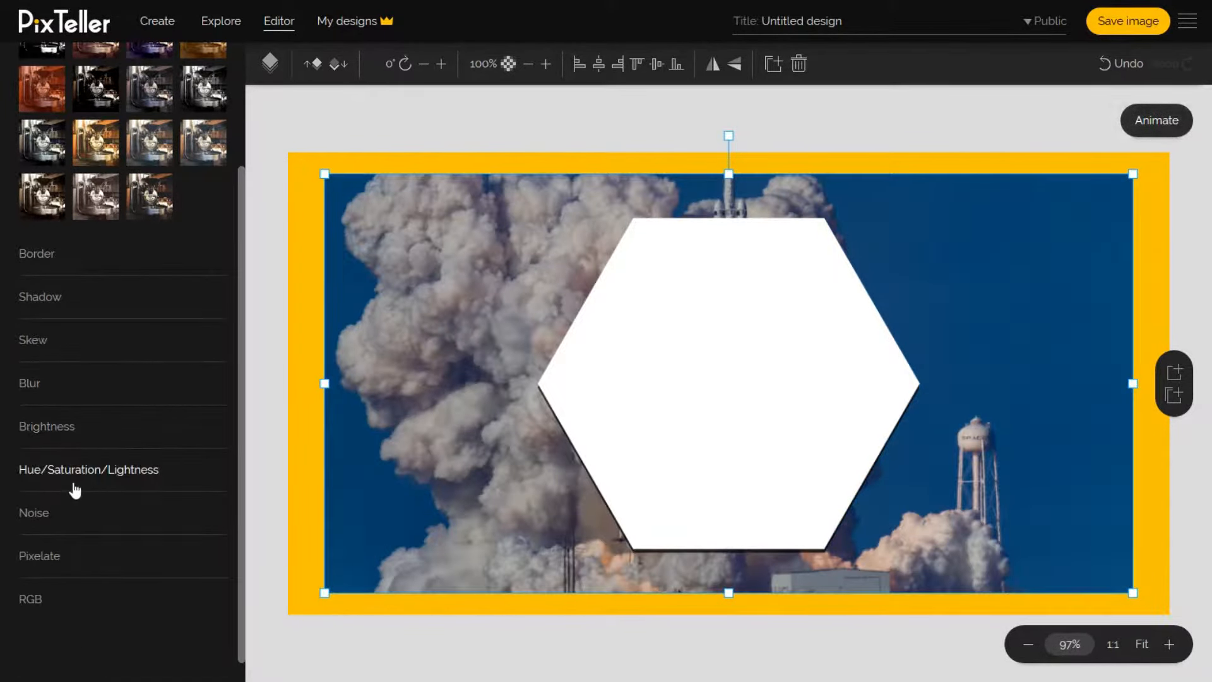
Try a blur and a brightness of 36 on the launch photo, and remove both adjustments.
left_click(44, 387)
left_click_drag(30, 432, 84, 476)
left_click(216, 387)
left_click(47, 426)
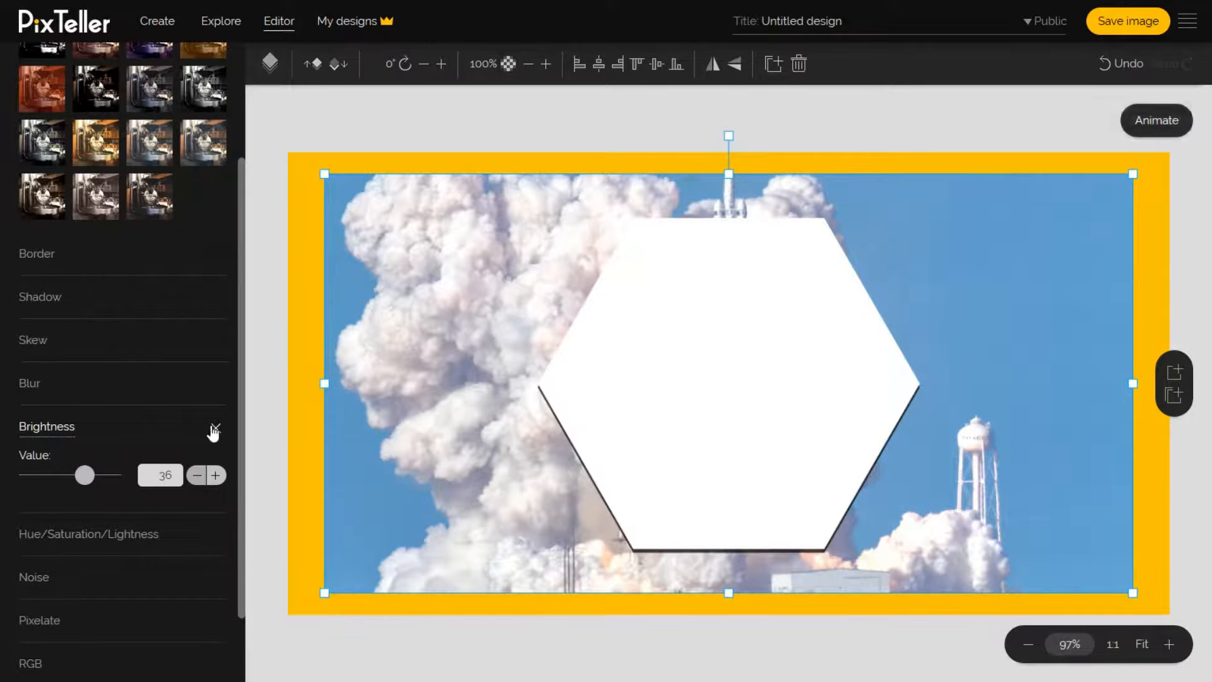
left_click(215, 428)
Try hue changes, a saturation of 100 and noise on the launch photo, and remove these adjustments.
left_click(38, 471)
left_click_drag(70, 519, 29, 519)
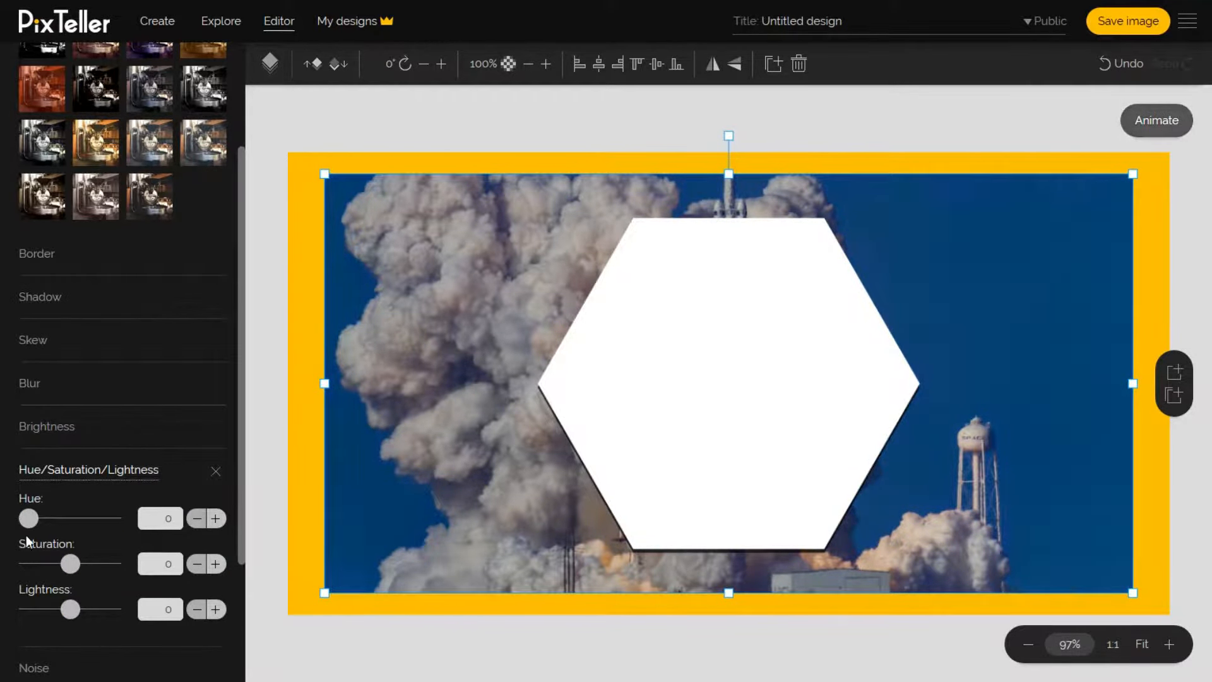
left_click_drag(70, 564, 112, 564)
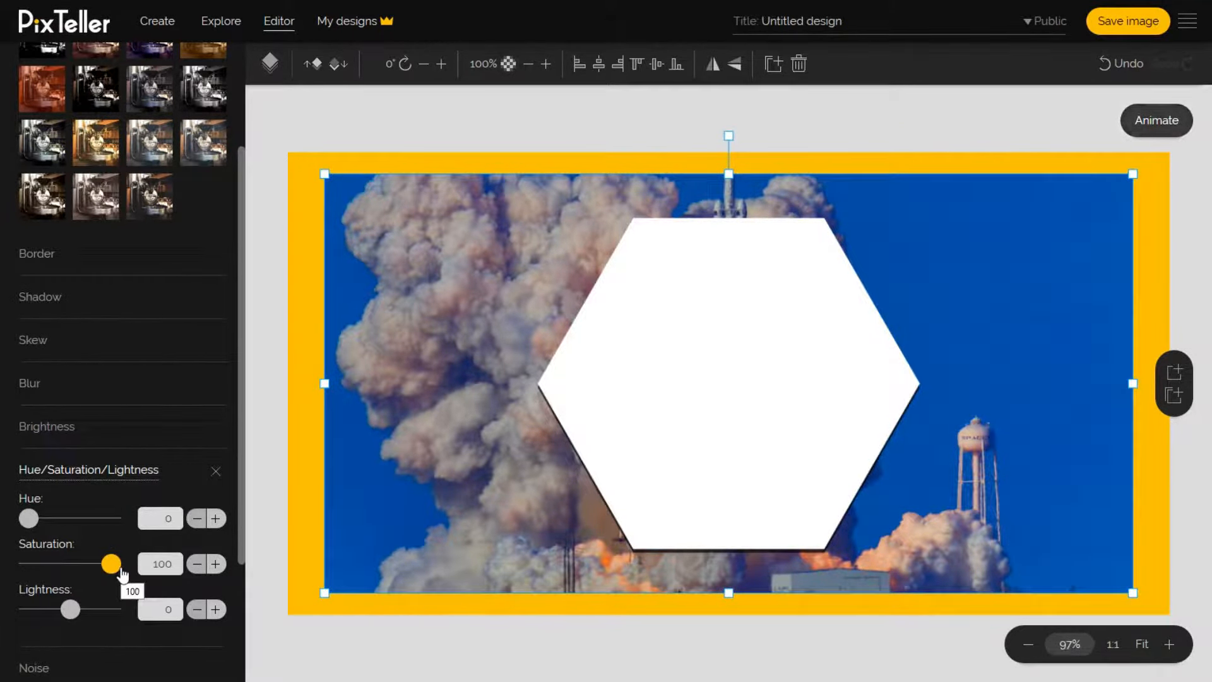
left_click(216, 471)
left_click(76, 515)
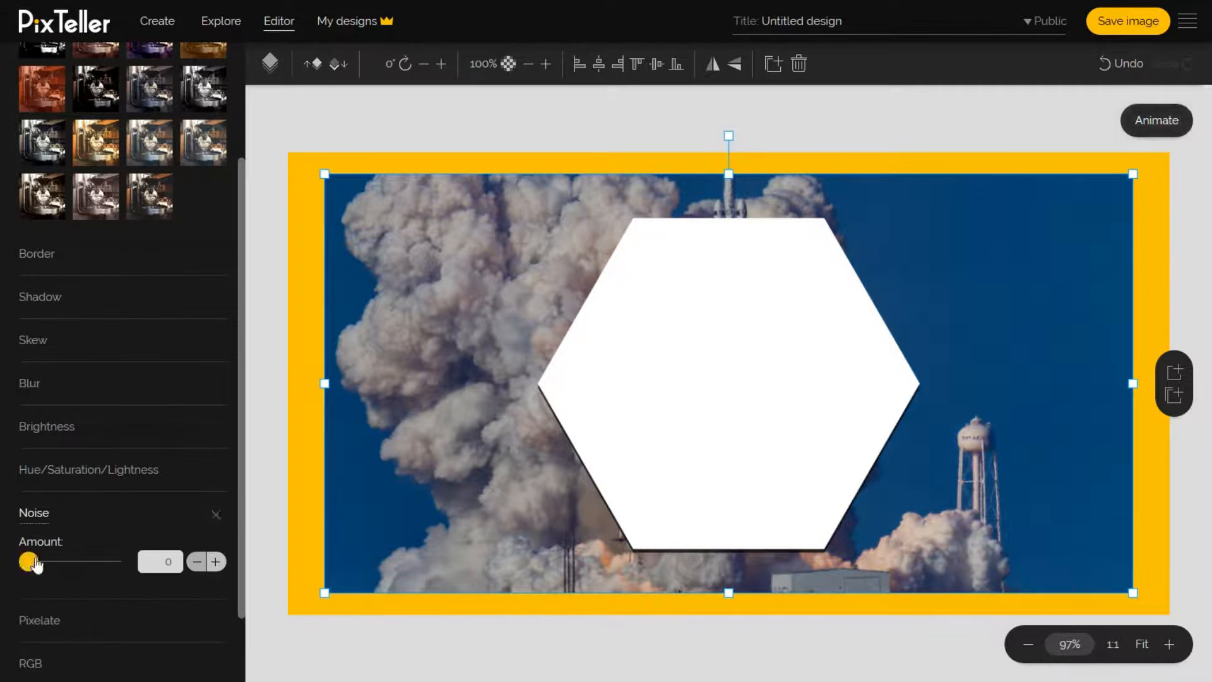
left_click_drag(29, 562, 30, 561)
left_click(216, 514)
Try the pixelate effect and an RGB tint of 120, 120, 120 on the launch photo, and remove both.
left_click(80, 559)
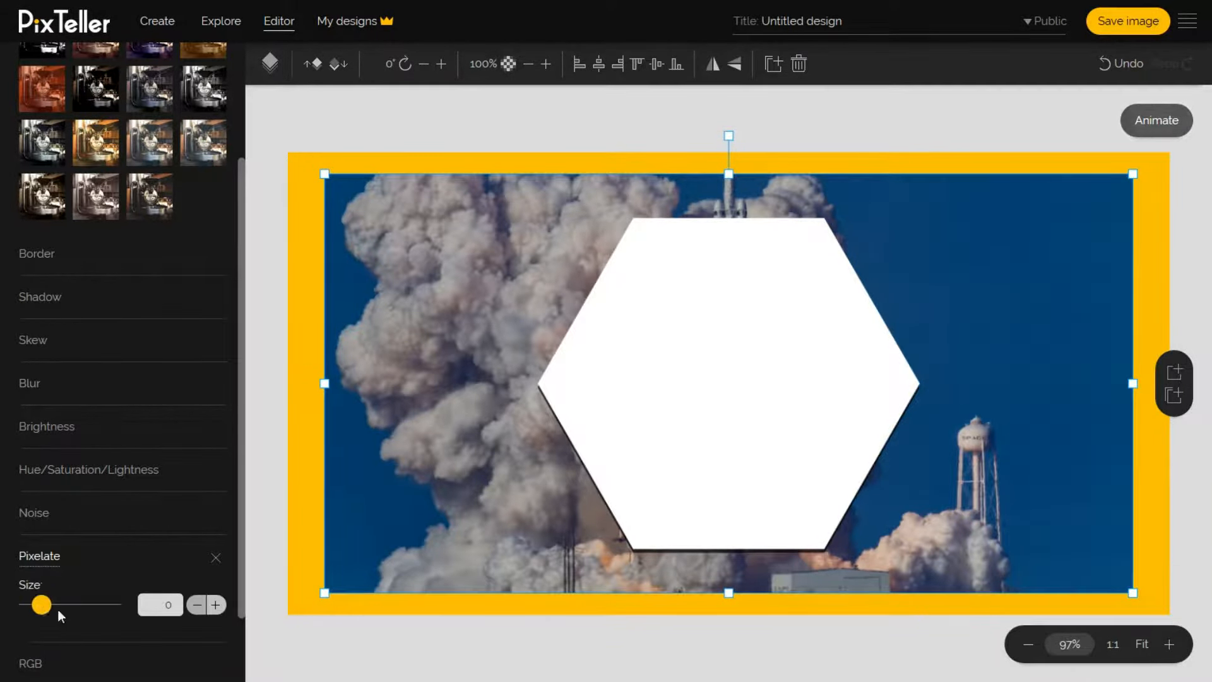
left_click_drag(39, 604, 26, 625)
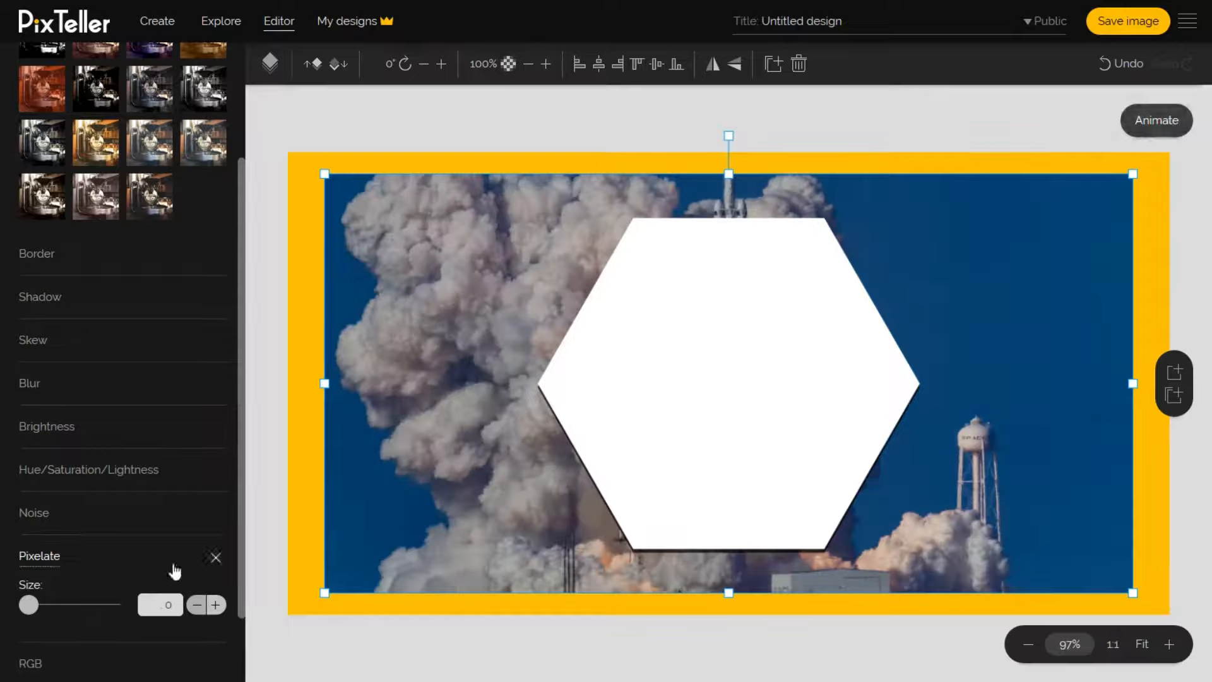
left_click(215, 558)
left_click(30, 575)
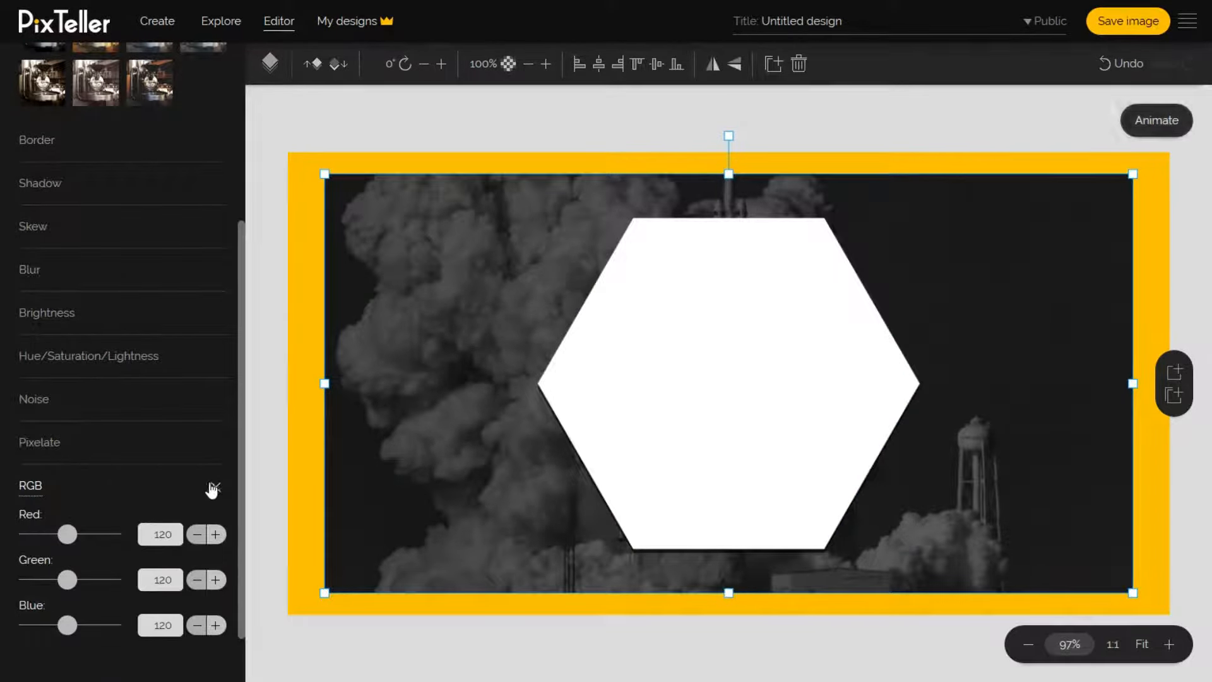
left_click(215, 490)
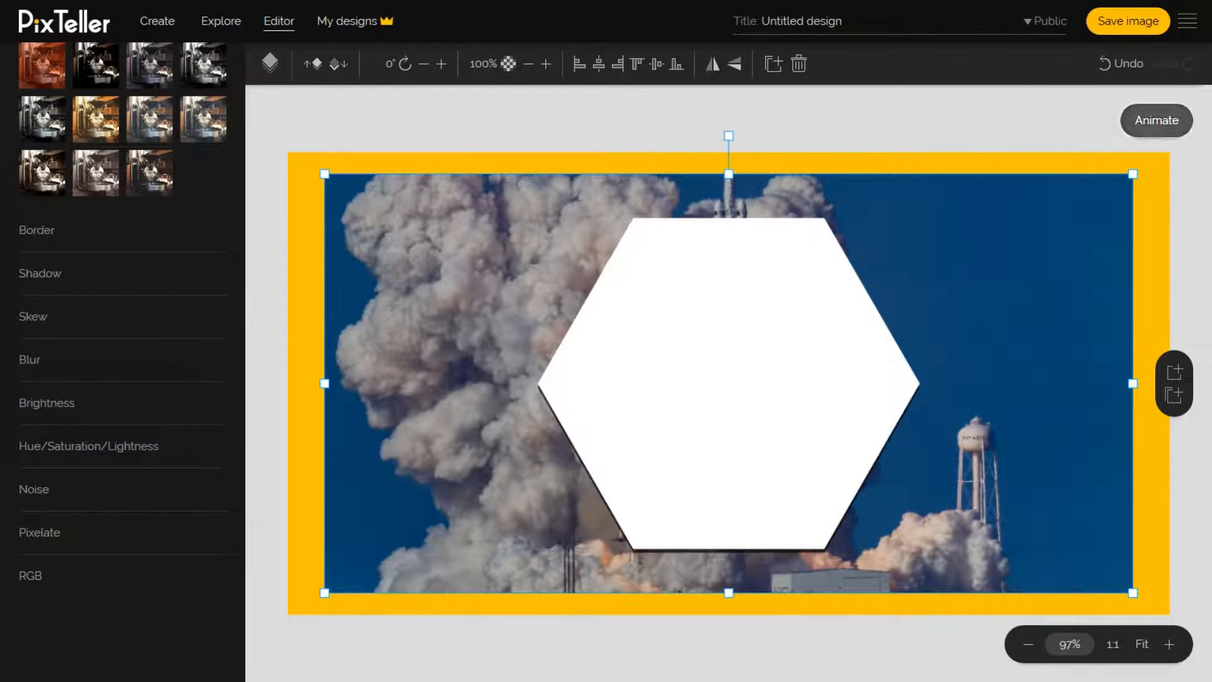
Set the launch photo's saturation to 100, leaving hue and lightness at 0.
left_click(89, 447)
left_click_drag(35, 499, 1, 507)
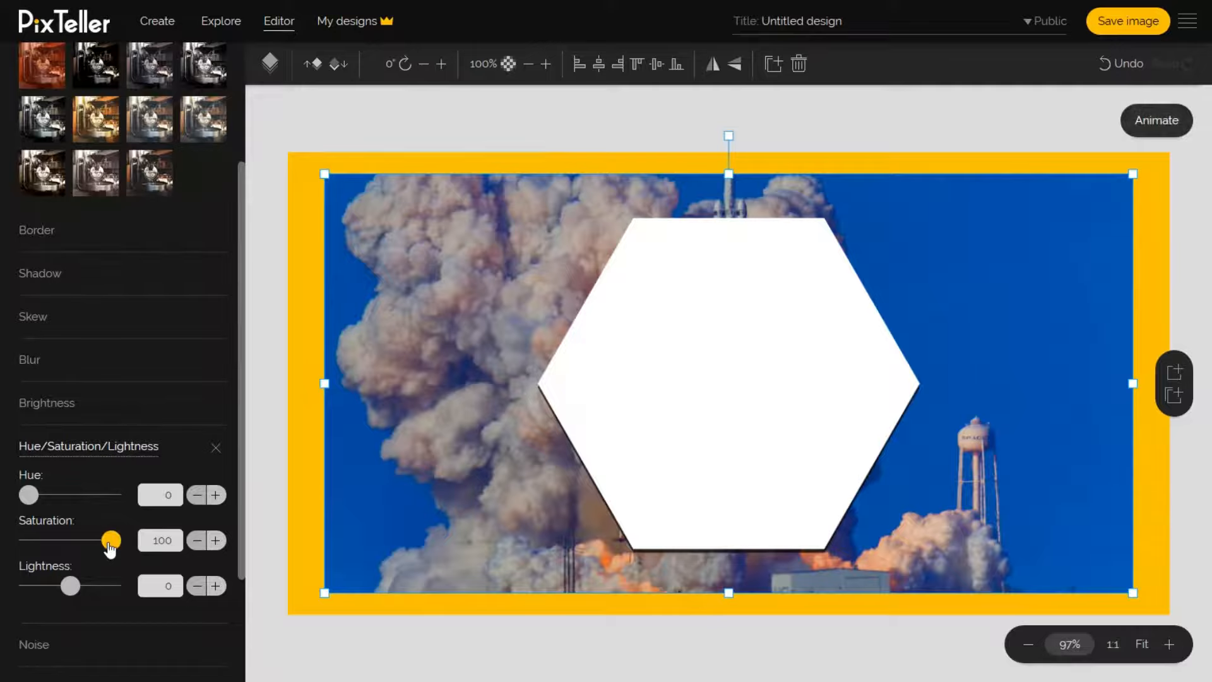
scroll(152, 490, "down", 3)
left_click(272, 411)
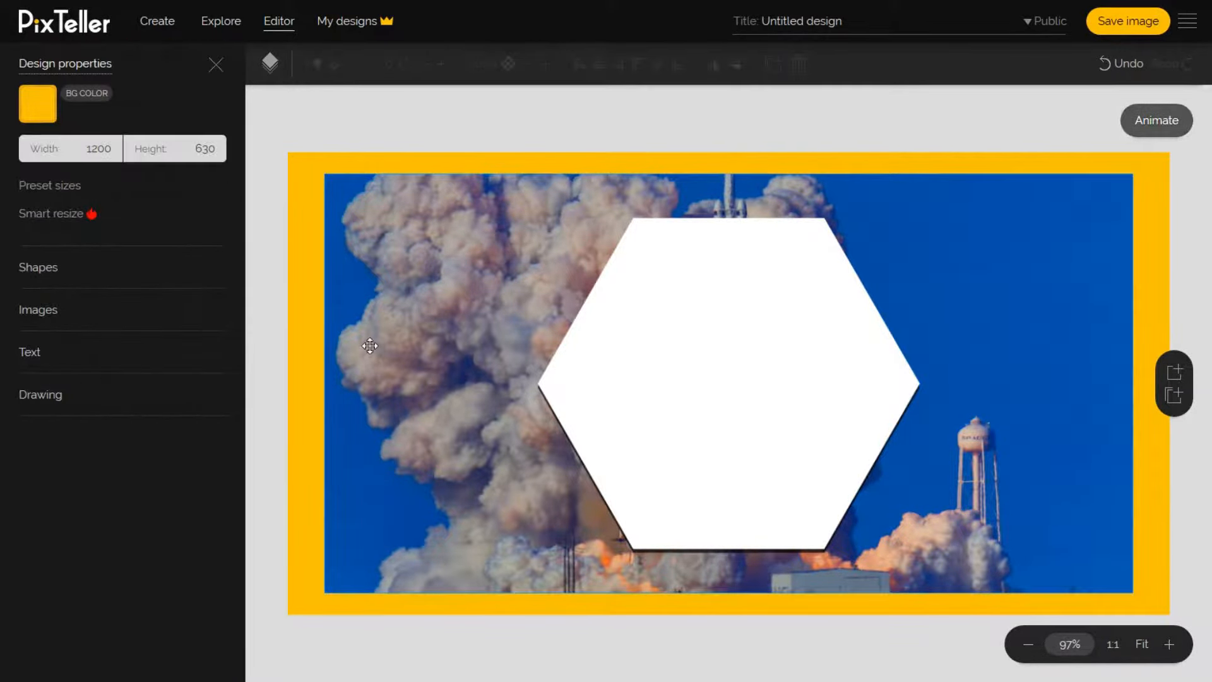
Set the launch photo's width to 1150 and center it horizontally on the design.
left_click(370, 345)
type("50")
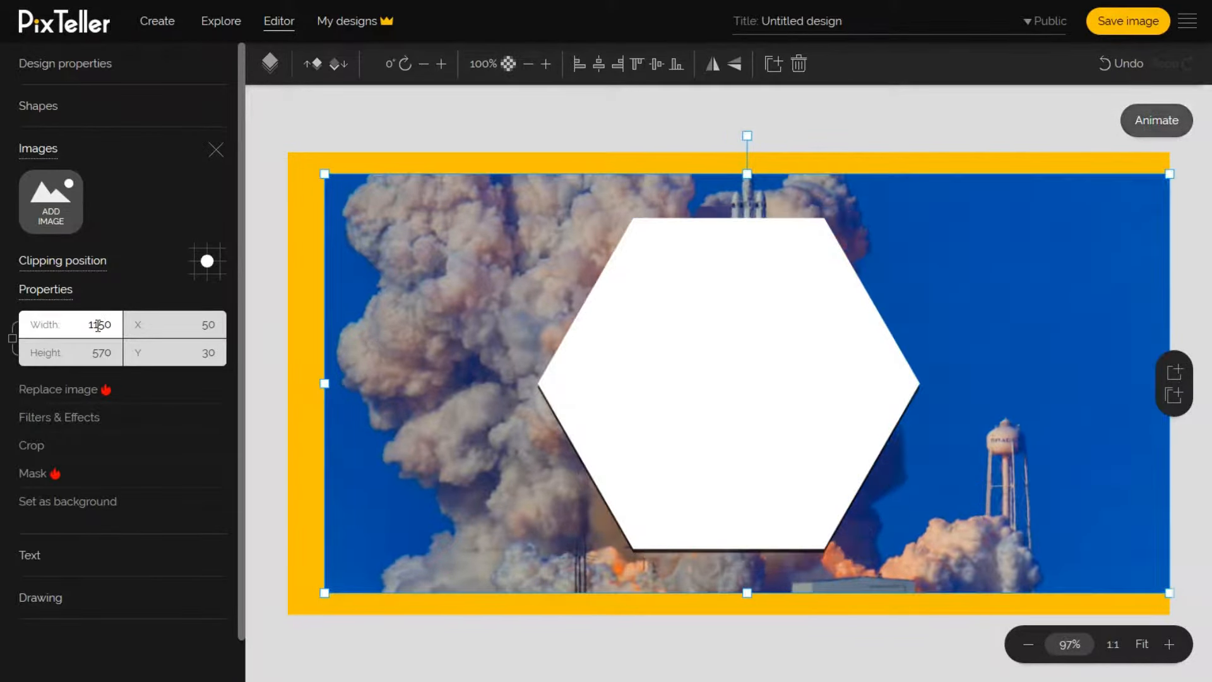
left_click(599, 63)
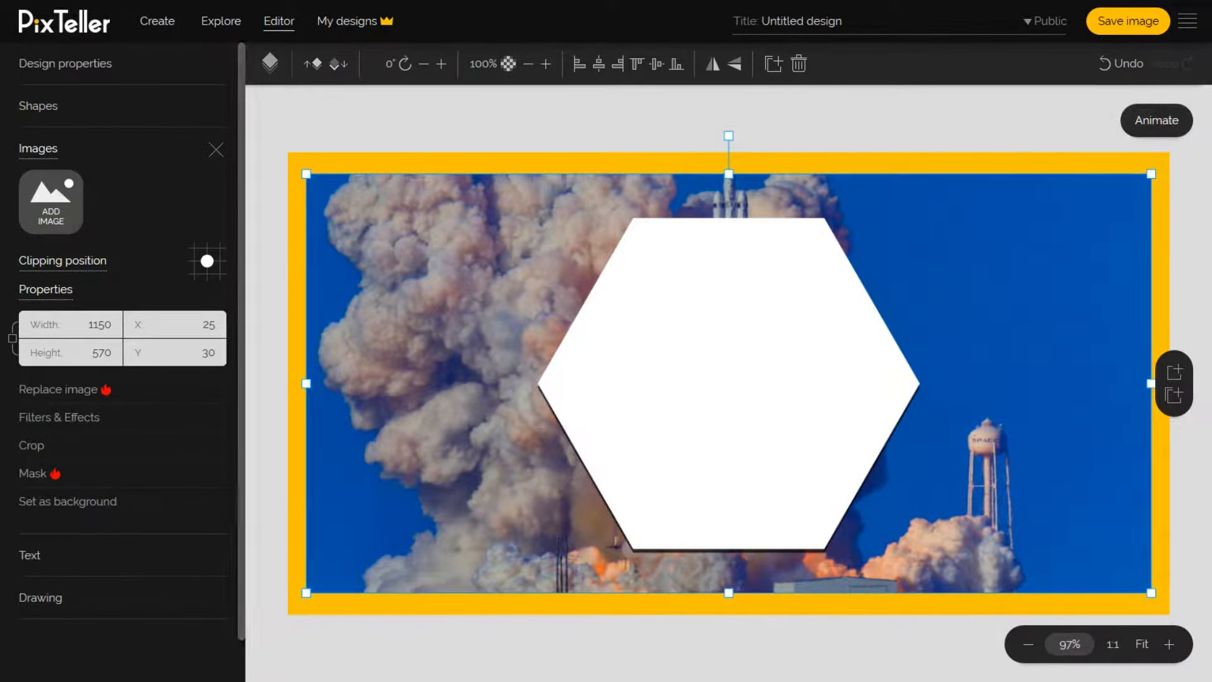
Replace the launch photo with the orange car photo from the rocket search results.
left_click(513, 153)
left_click(459, 346)
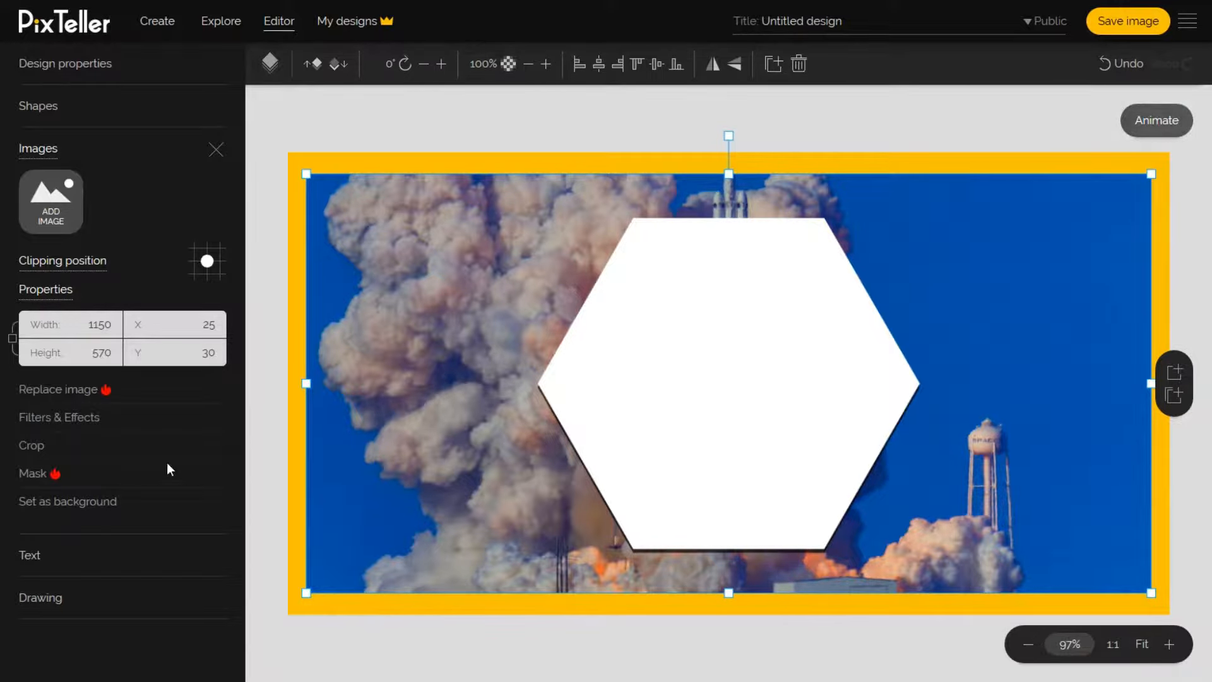
left_click(58, 389)
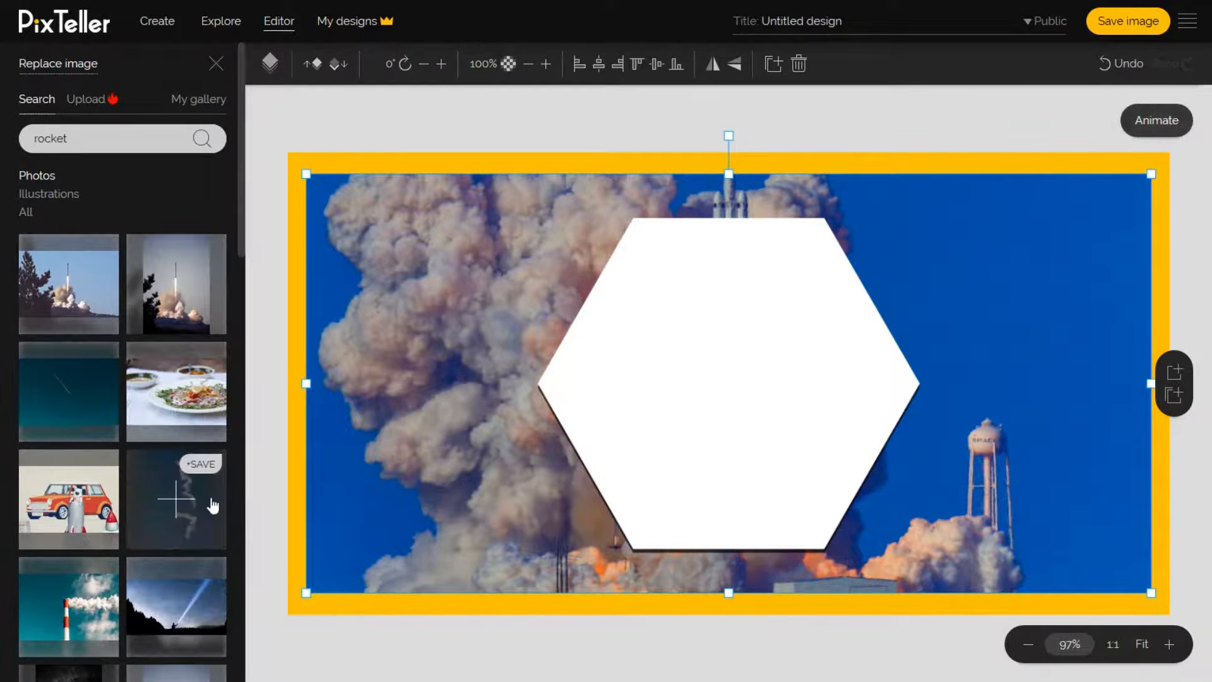
left_click(61, 496)
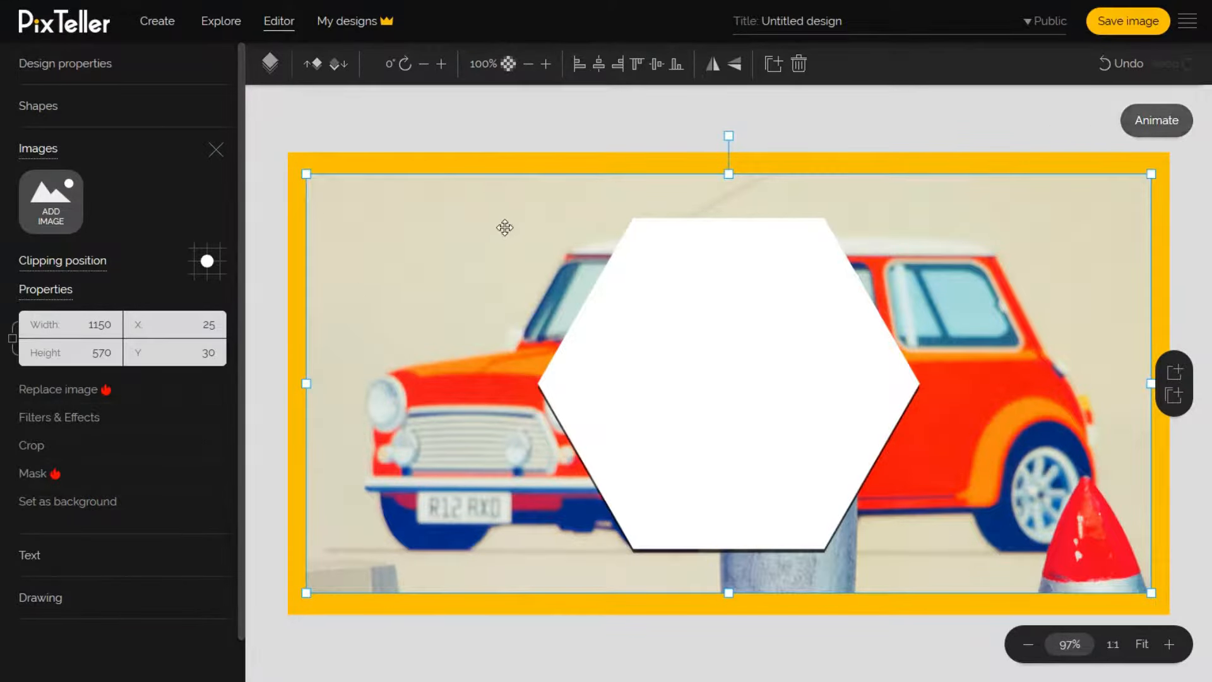
Replace the orange car photo with the launch photo showing smoke plumes above water from the rocket search results.
left_click(80, 391)
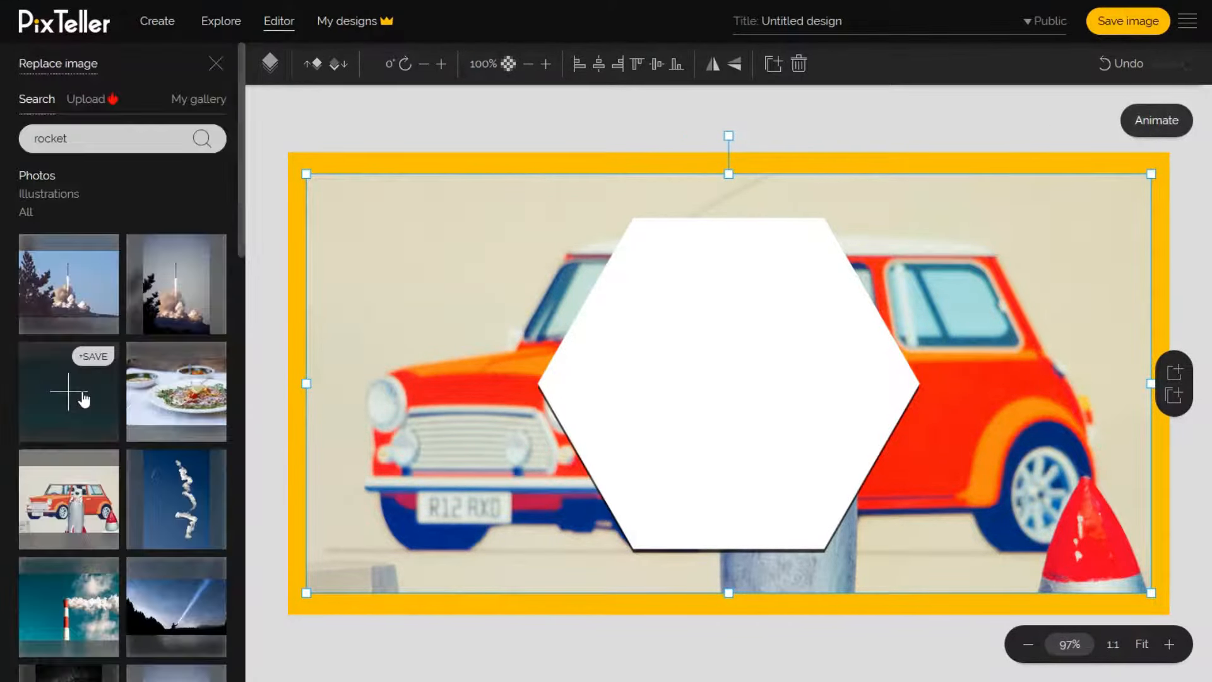
scroll(135, 401, "down", 5)
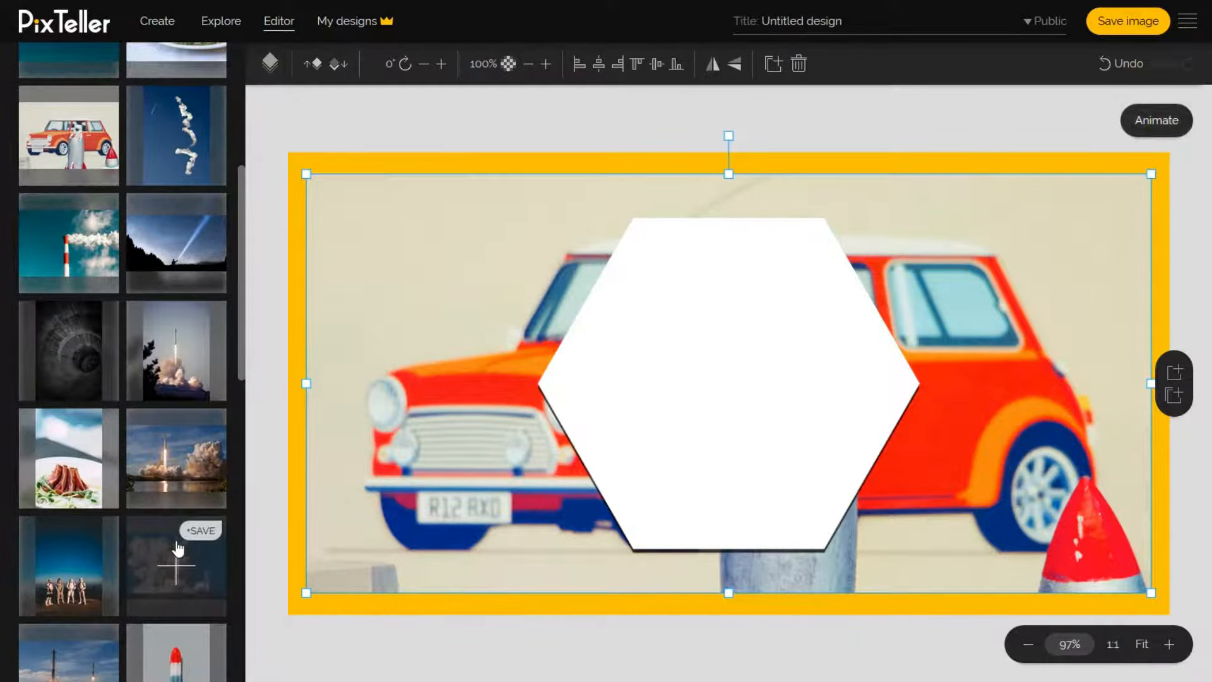
left_click(176, 461)
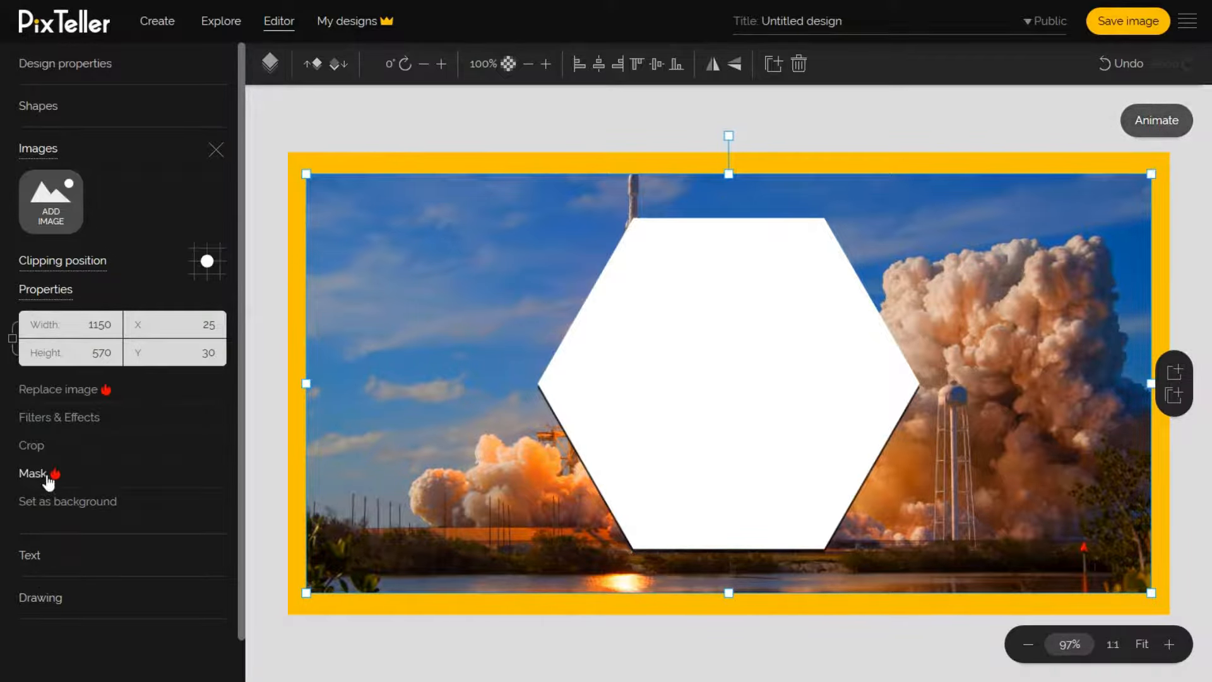
Add a text box and place it inside the white hexagon at about X 406, Y 275.
left_click(30, 555)
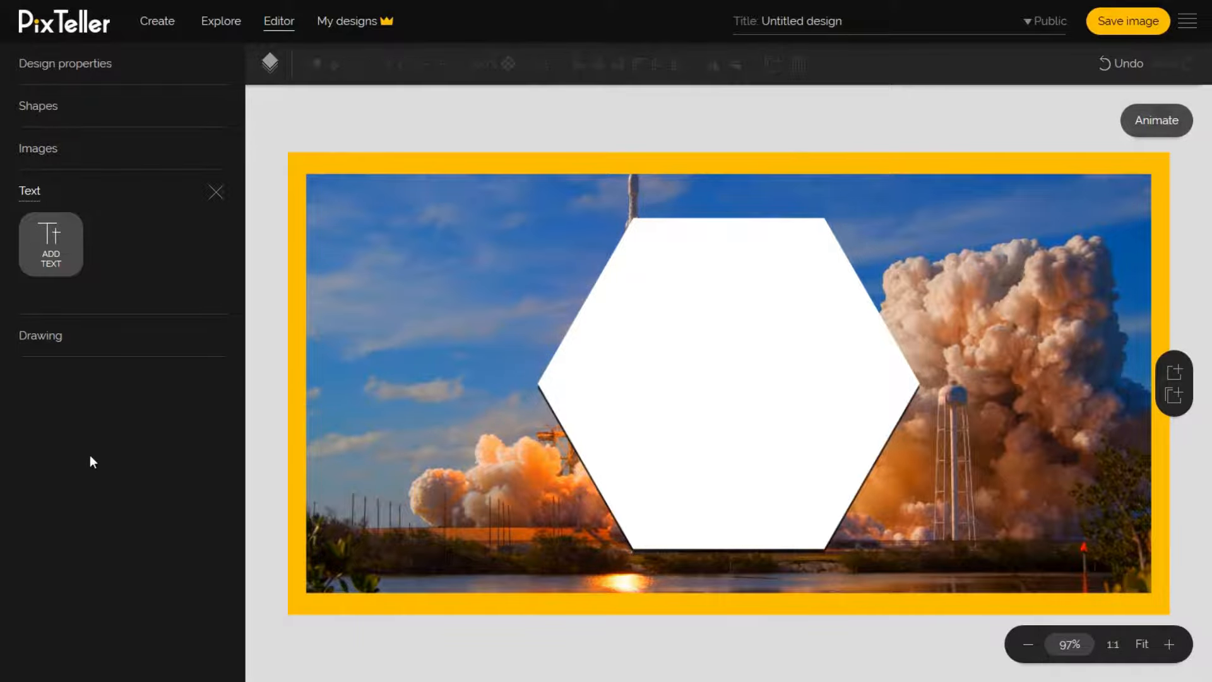
left_click(64, 262)
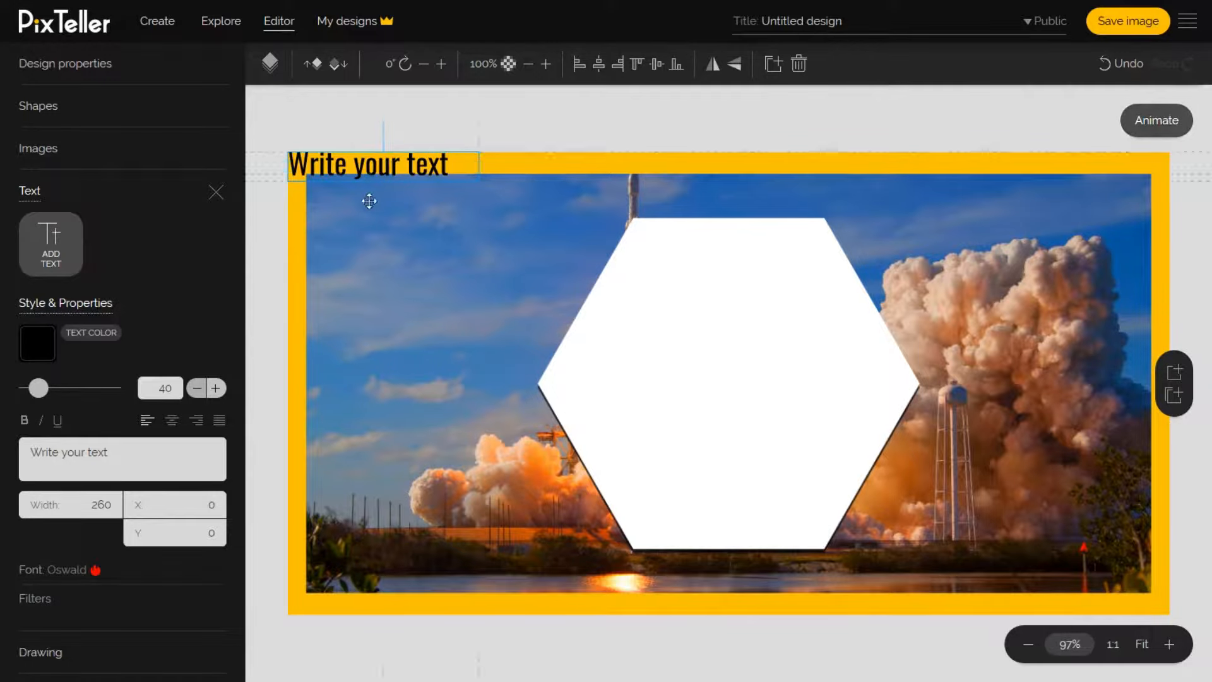
left_click_drag(386, 160, 464, 223)
left_click_drag(395, 189, 692, 368)
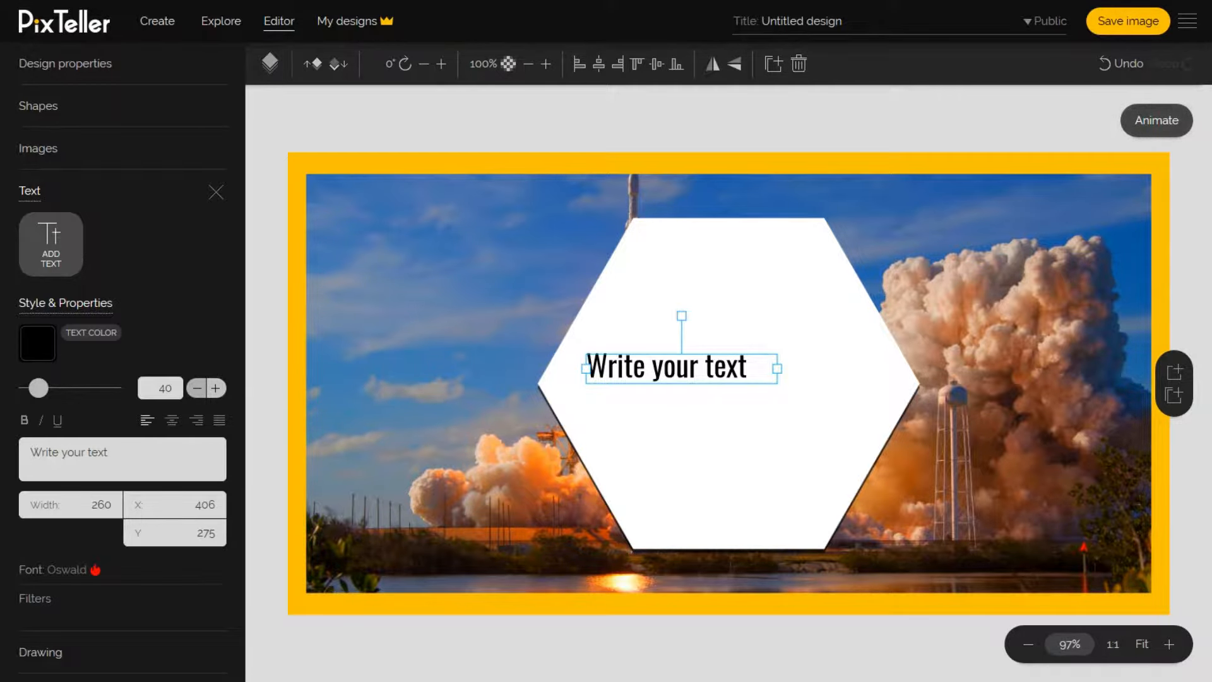
Replace the placeholder text with "Creative" on the first line and "is Madness" on the second.
double_click(656, 368)
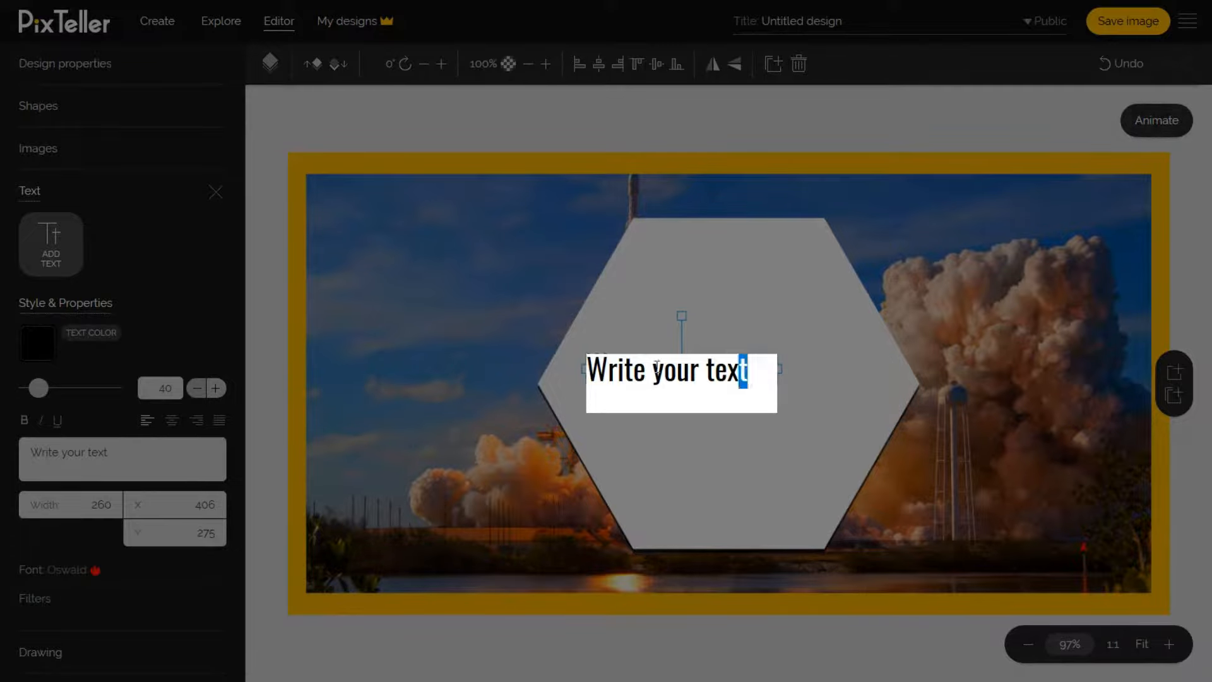
key("ctrl+a")
type("Creati")
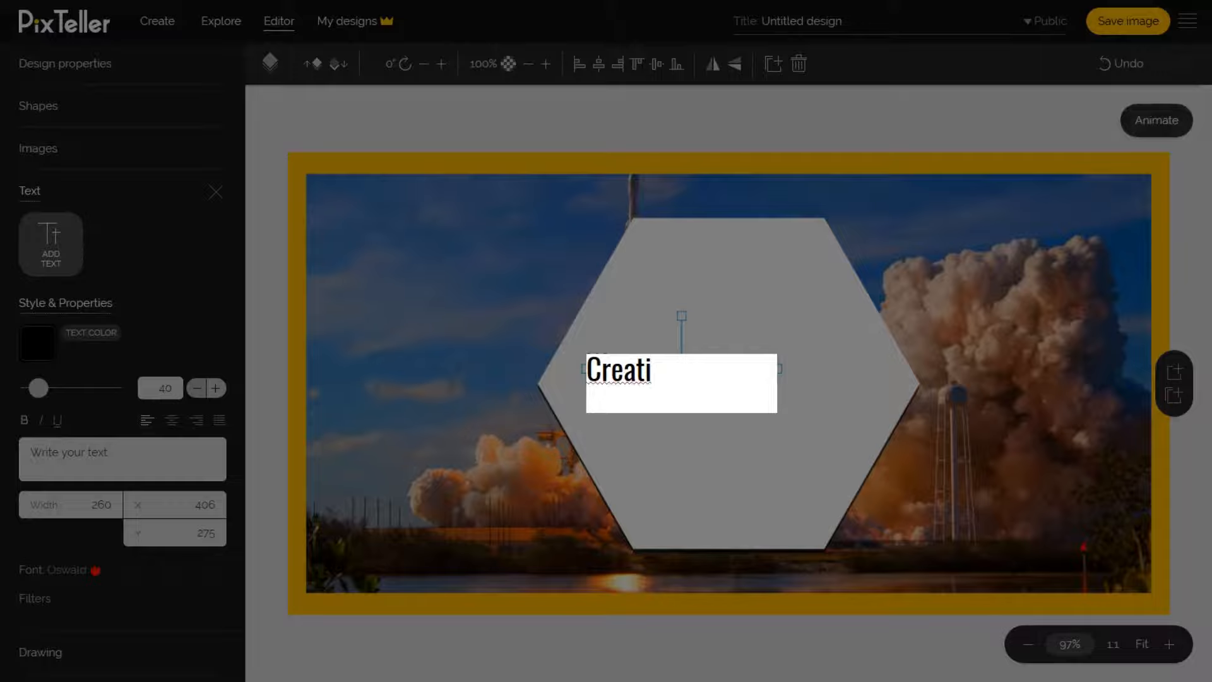
type("ve")
key("Return")
type("is ")
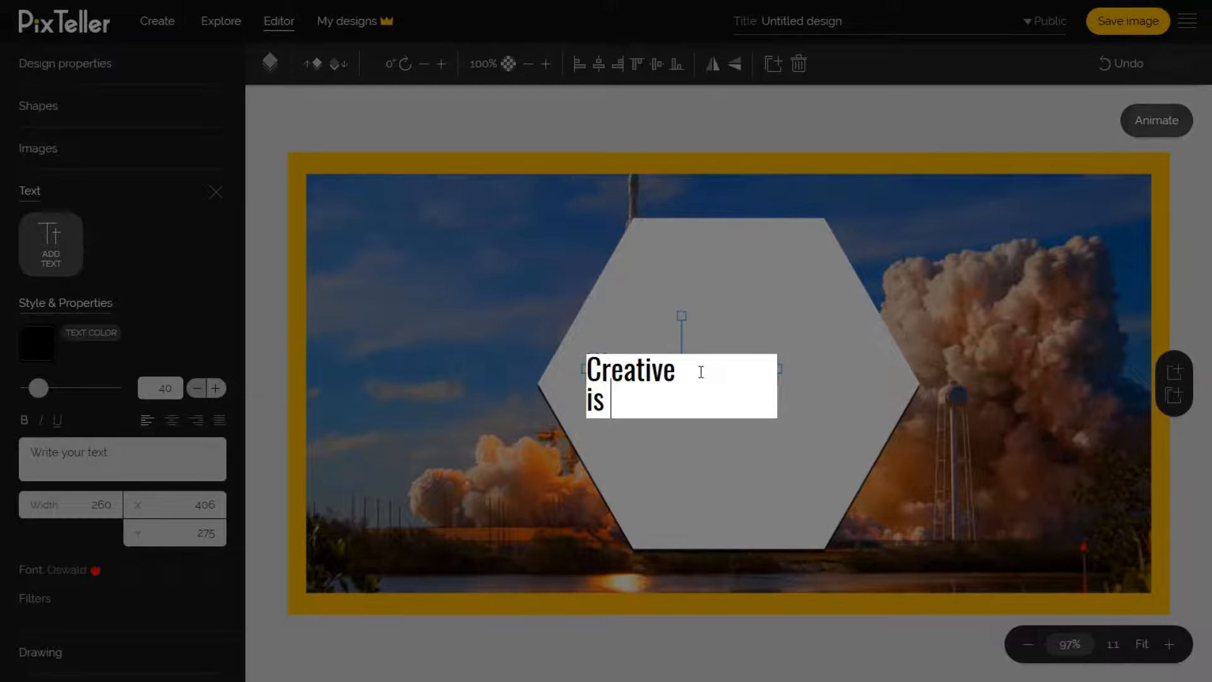
type("Madness")
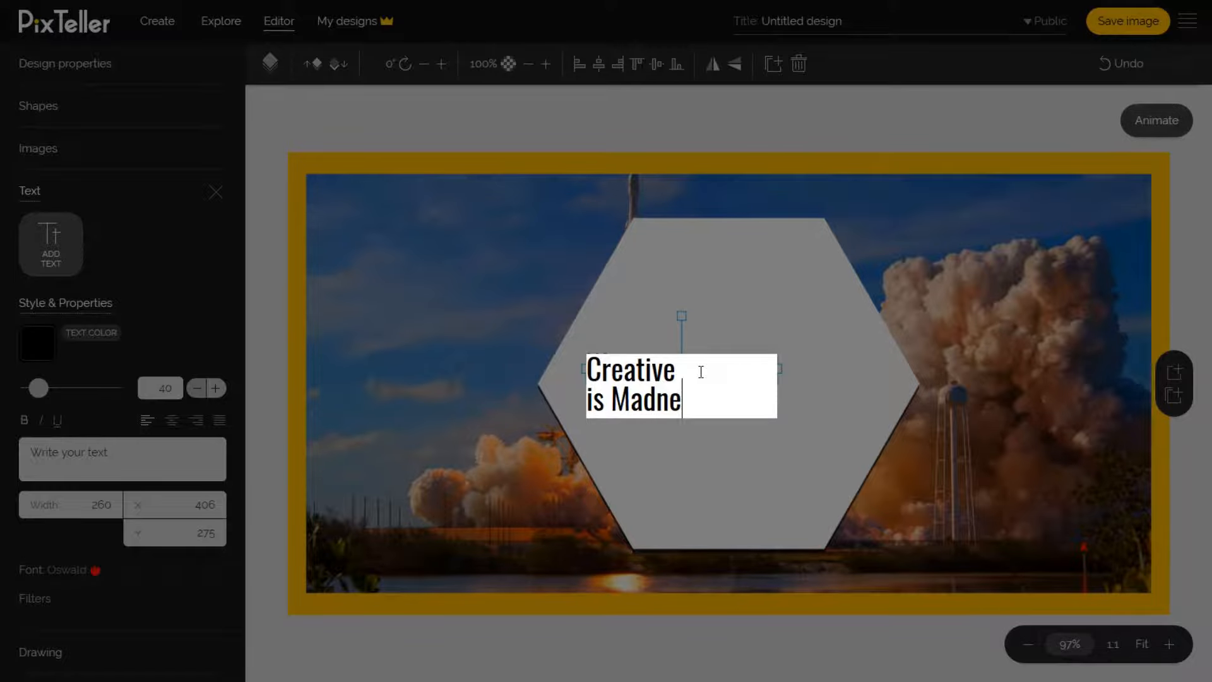
left_click(702, 435)
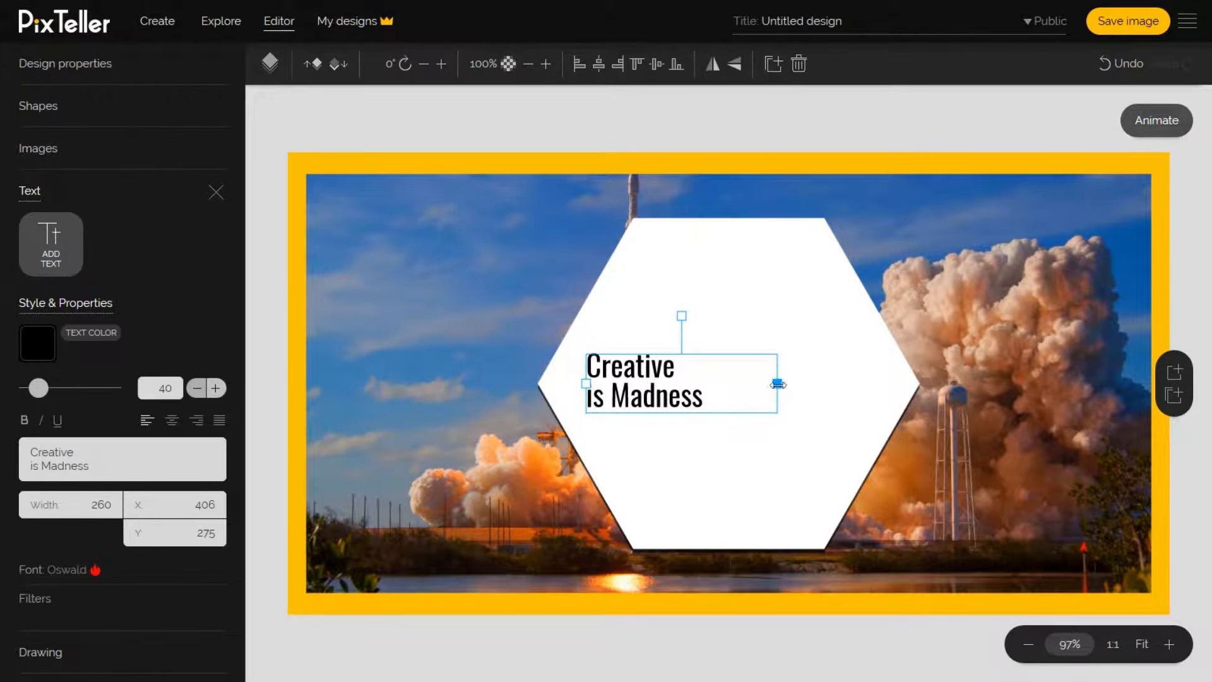
Set the text box's width to 400, center the box horizontally on the design and center-align its text.
left_click_drag(778, 384, 871, 384)
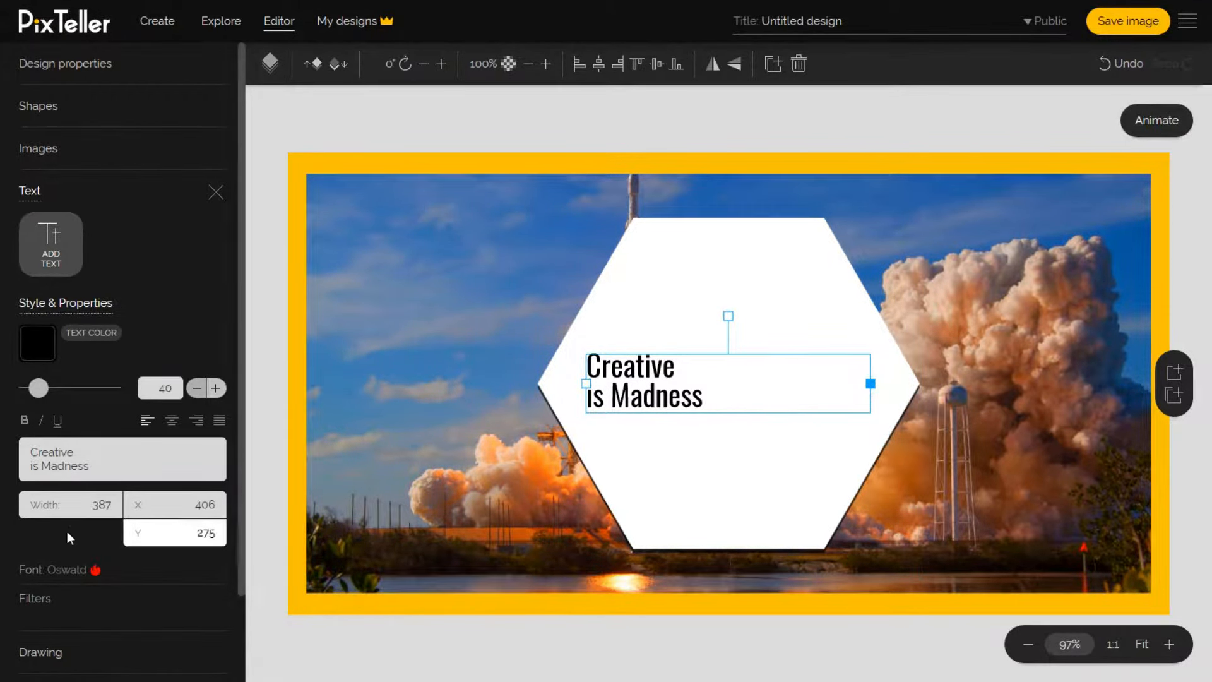
double_click(116, 505)
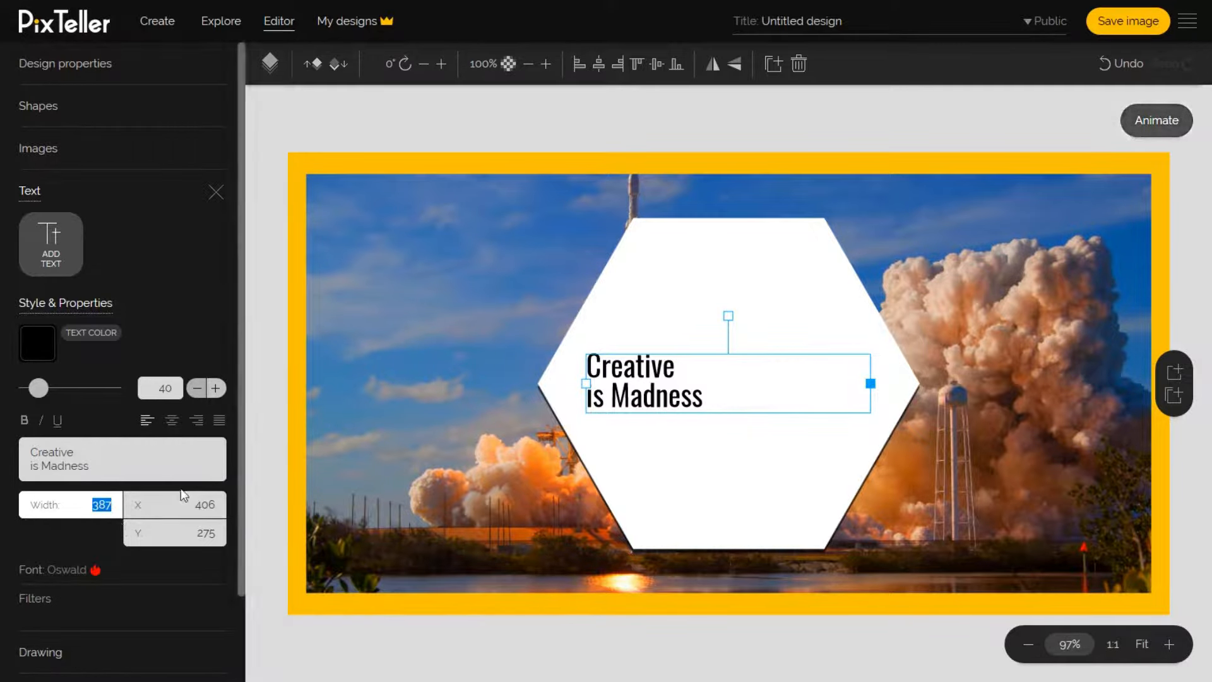
type("400")
left_click(599, 63)
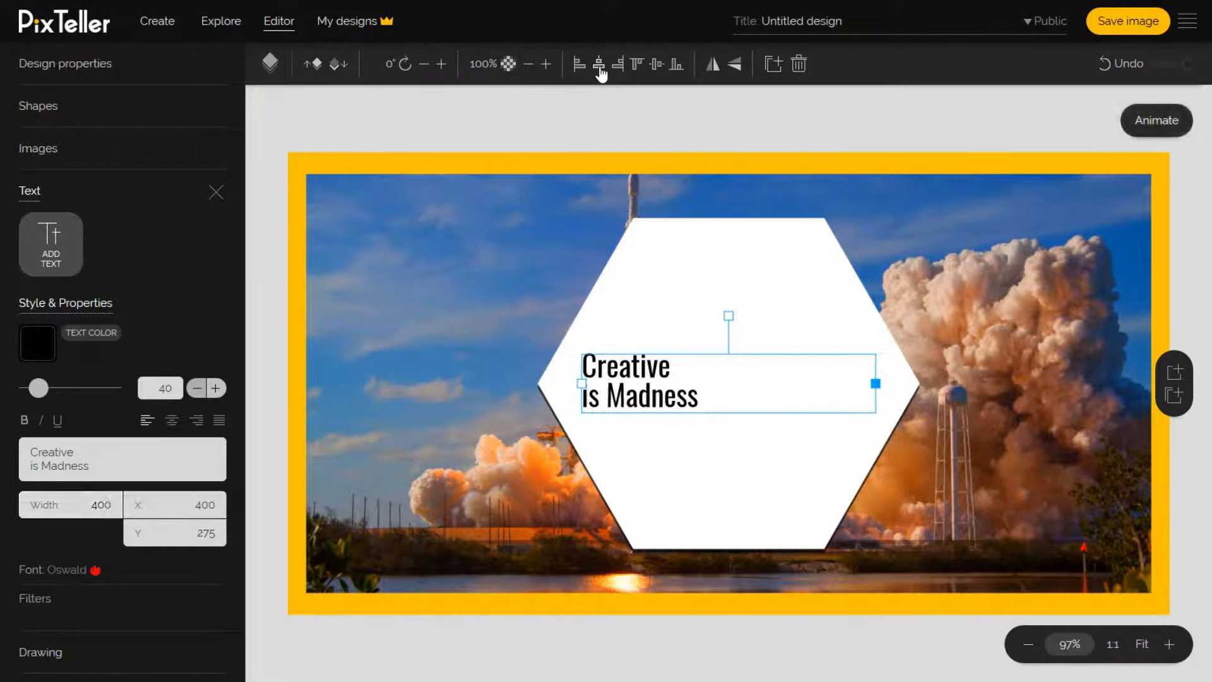
left_click(171, 423)
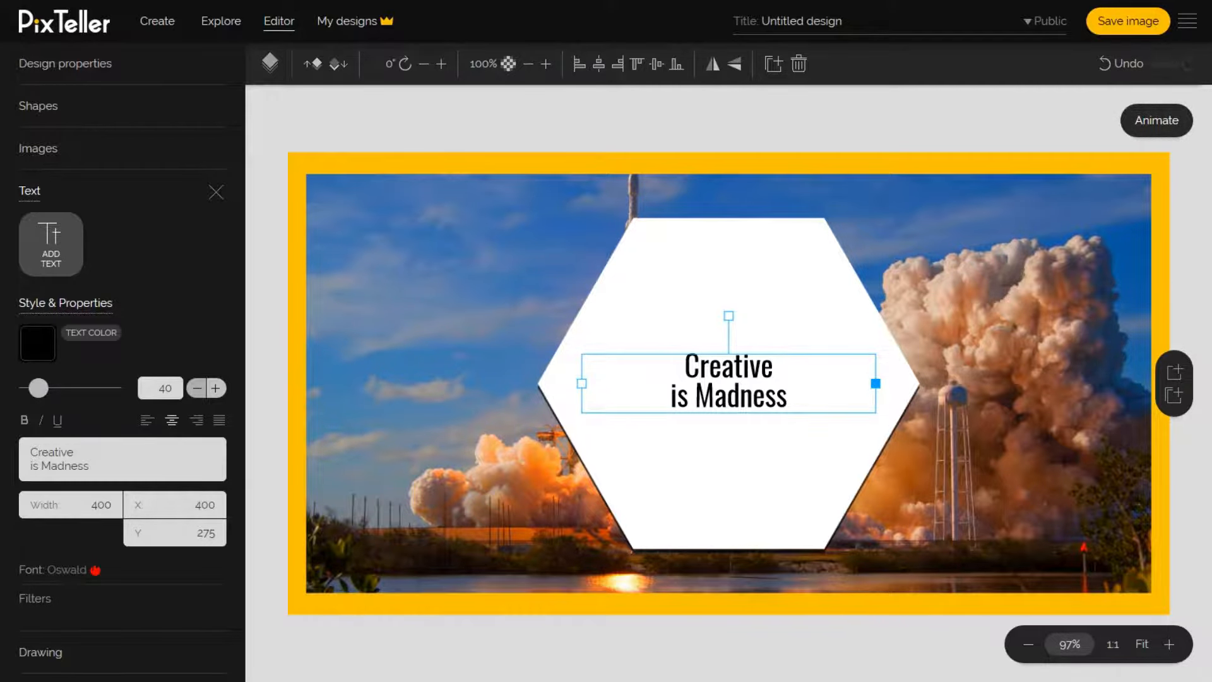
Open the font family choices for the "Creative is Madness" text.
scroll(81, 568, "down", 3)
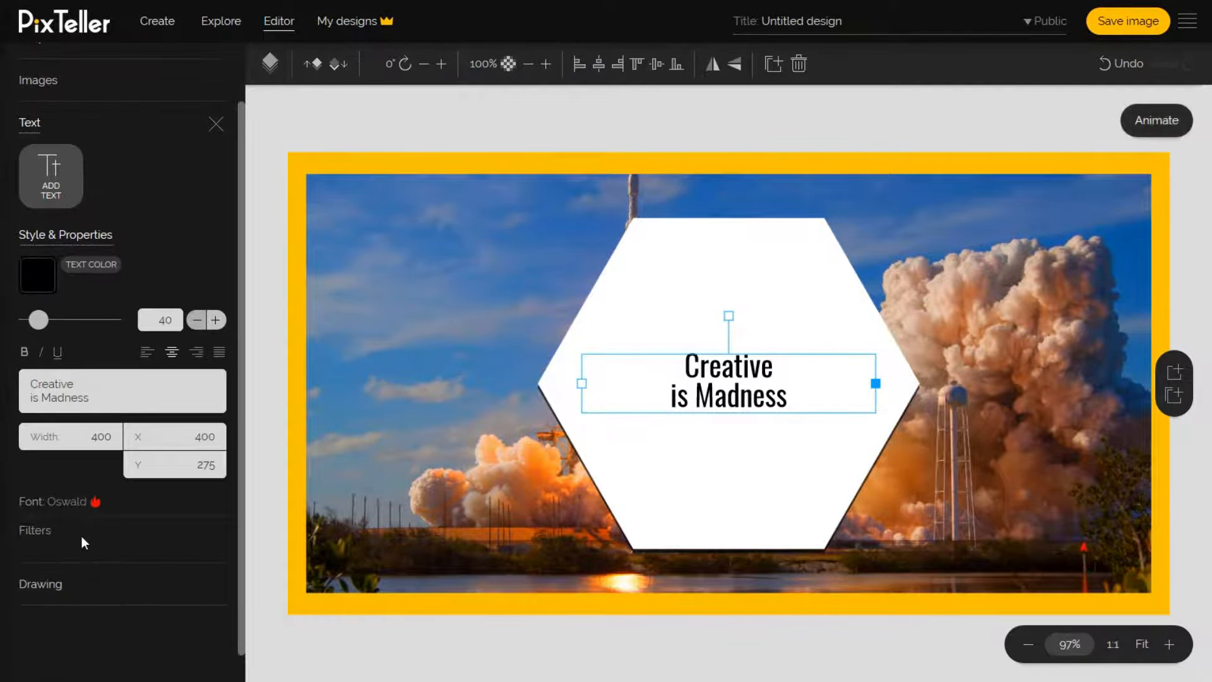
left_click(72, 484)
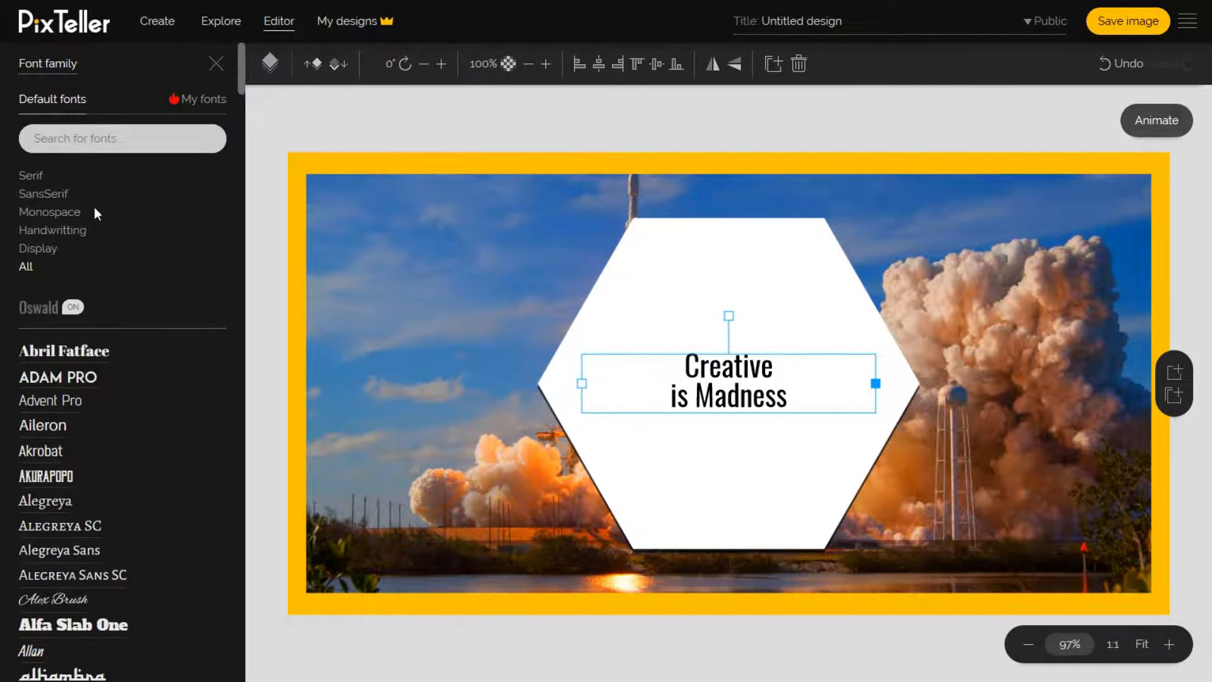
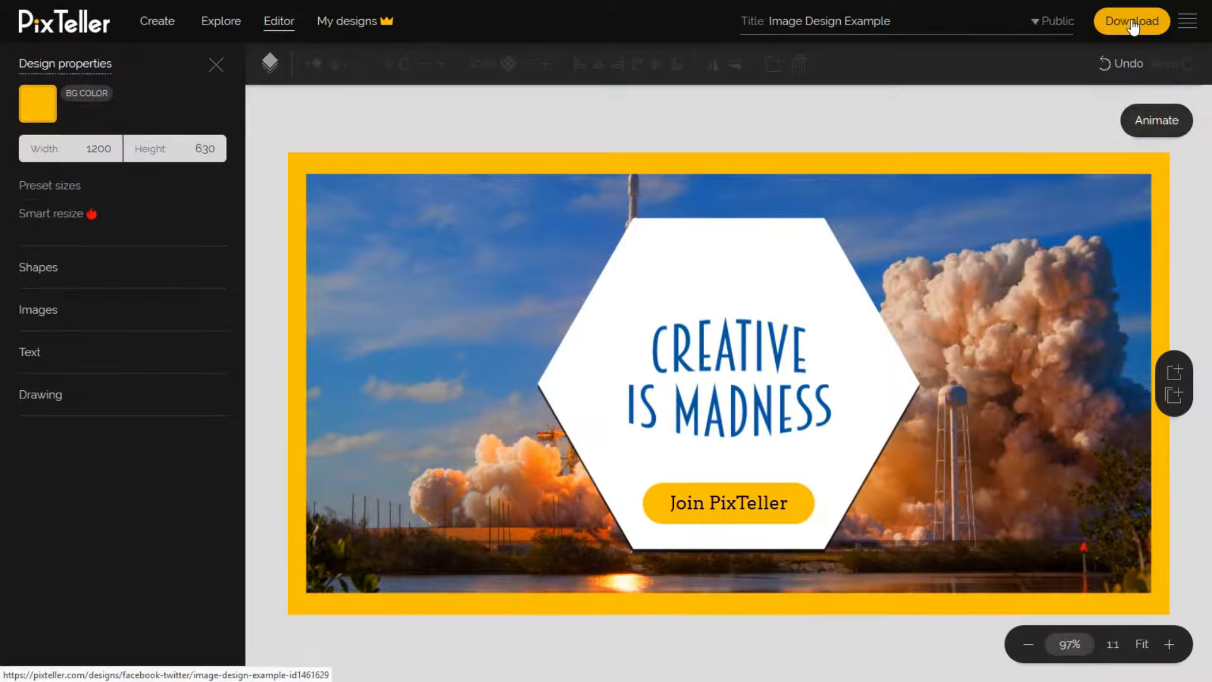
Go to the saved design's page and open its download options.
left_click(1133, 25)
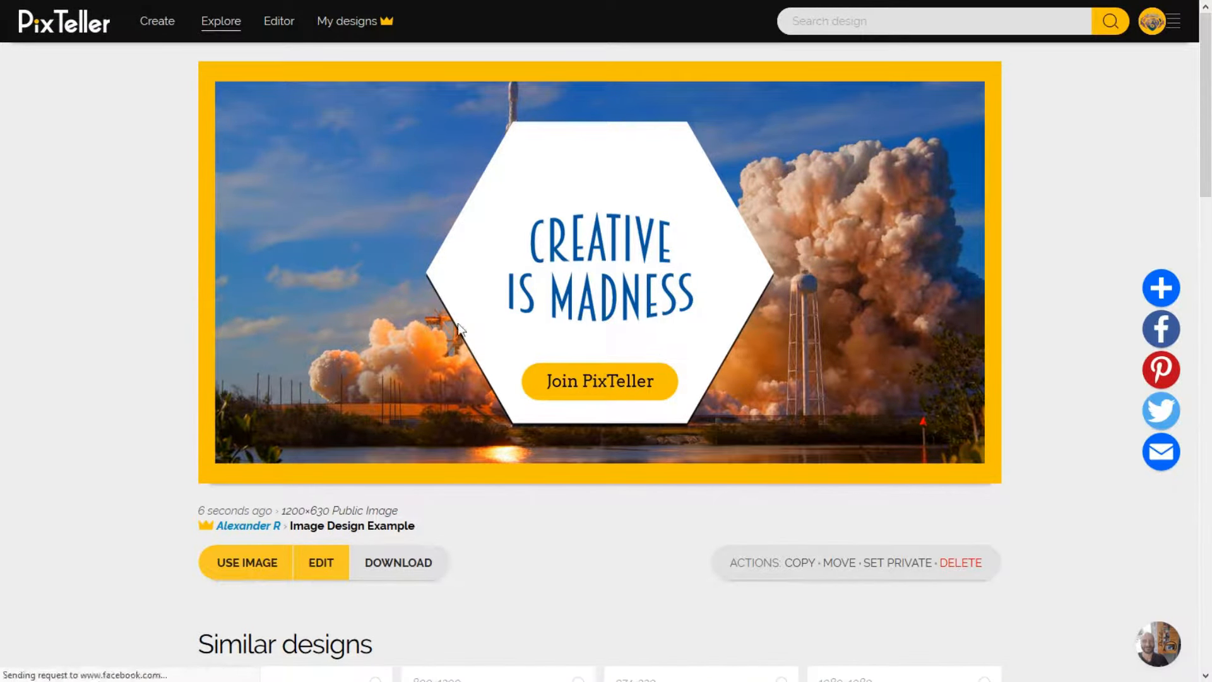
left_click(404, 575)
Try the JPG and PDF download formats.
left_click(556, 287)
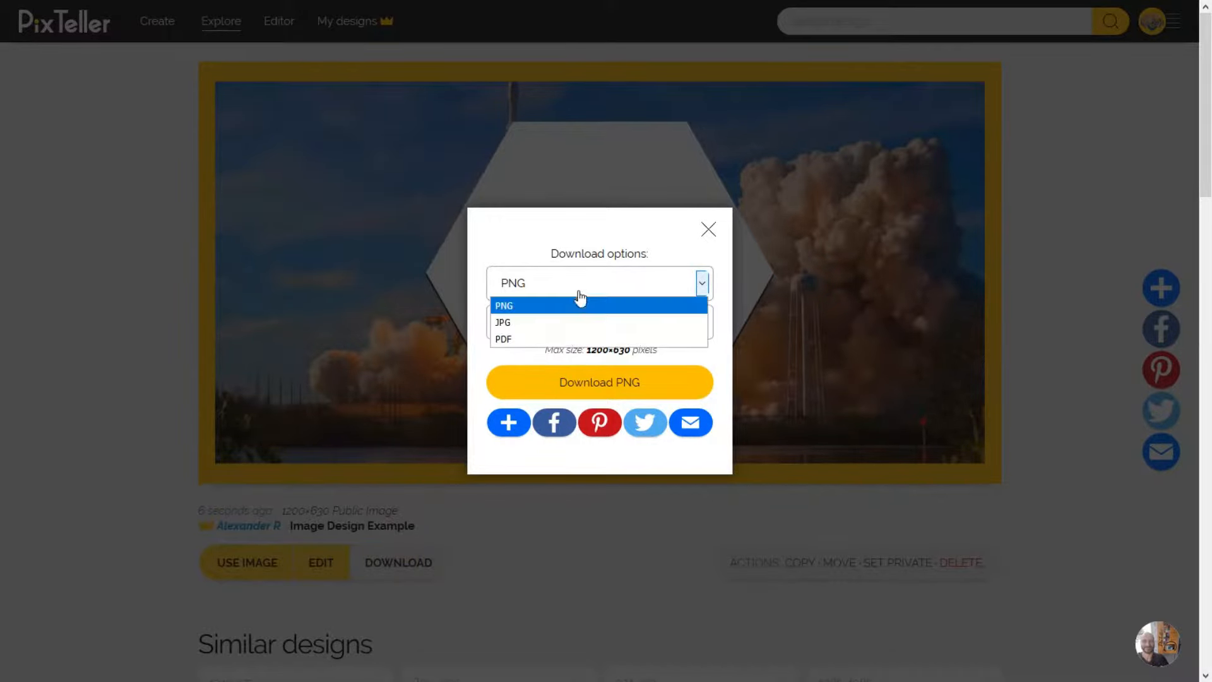
left_click(575, 326)
left_click(598, 304)
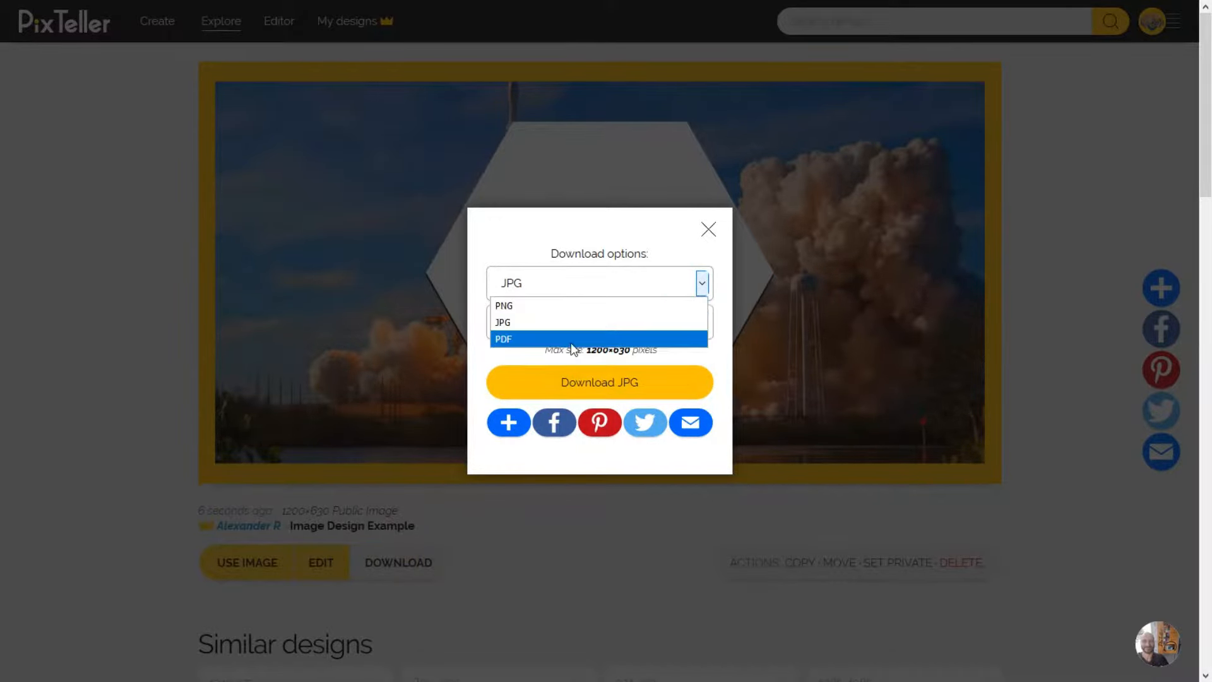
left_click(568, 336)
Try download widths of 1000 and 700 pixels, and return the width to 1200.
left_click_drag(572, 323, 568, 326)
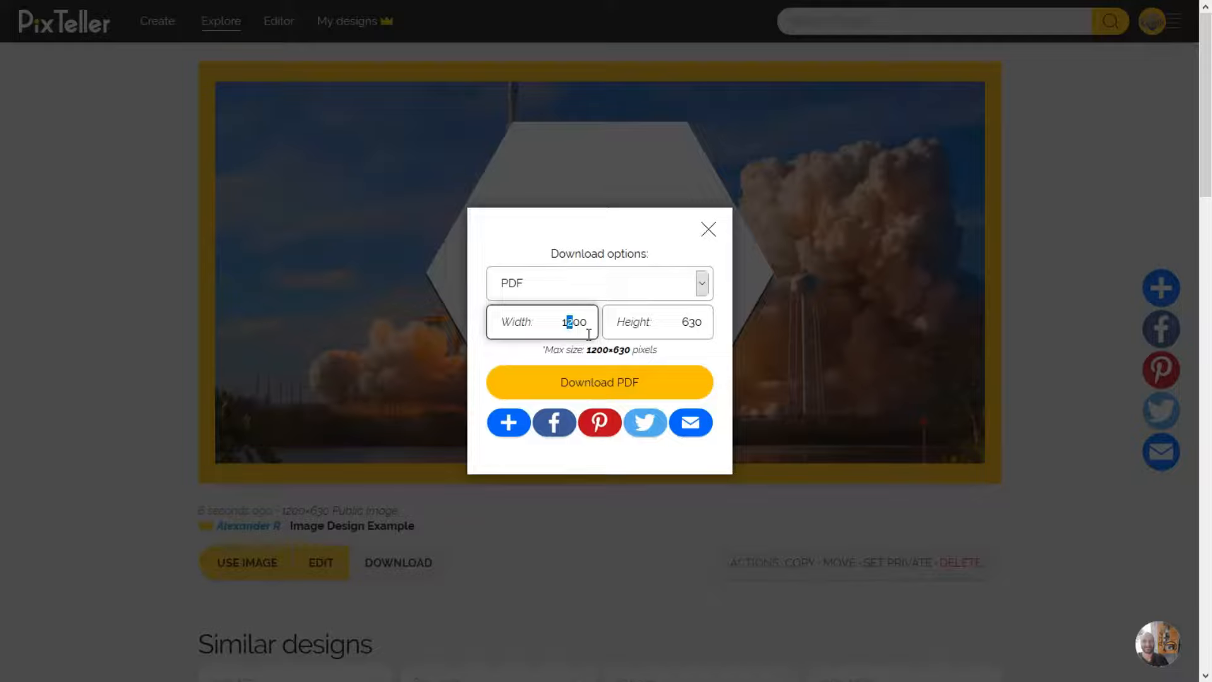
type("0")
left_click(663, 328)
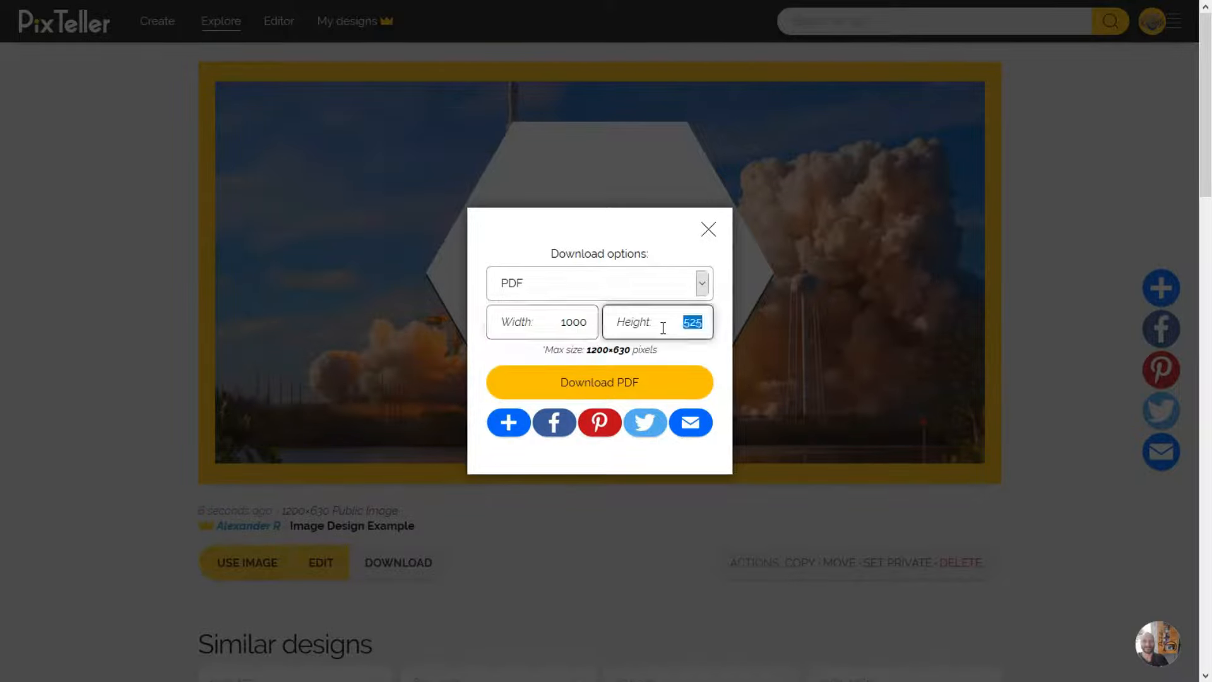
left_click(570, 322)
left_click_drag(574, 323, 541, 324)
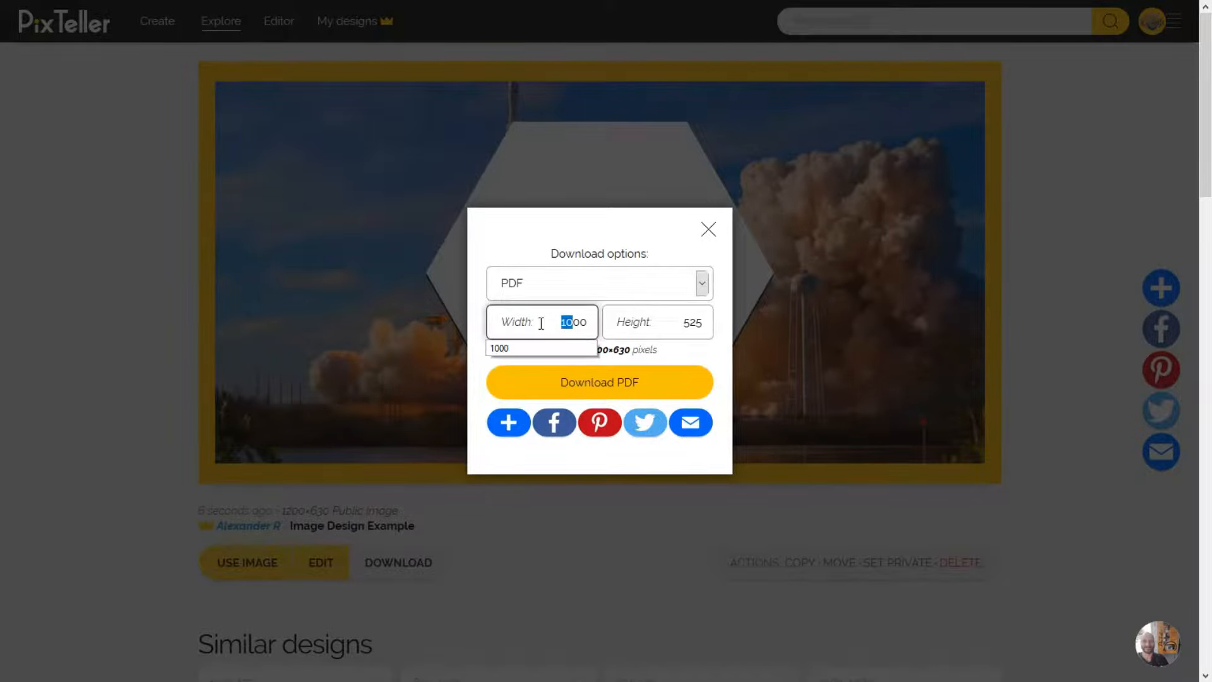
type("5")
double_click(561, 324)
type("700")
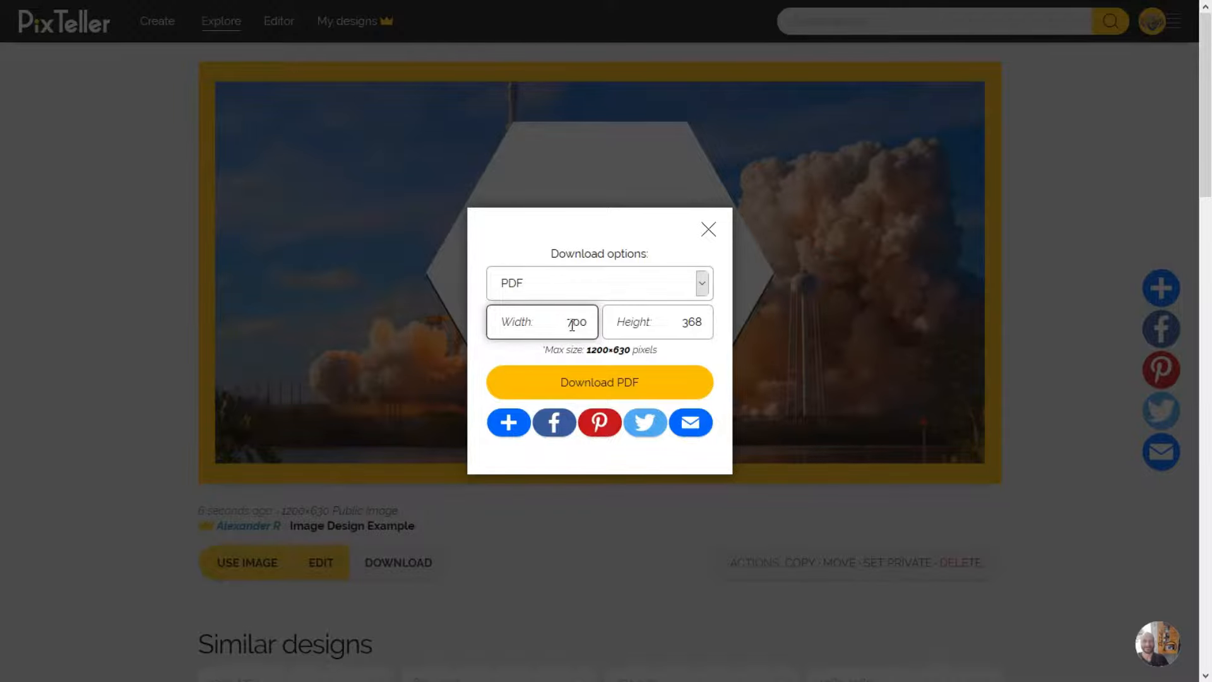
double_click(573, 325)
type("1200")
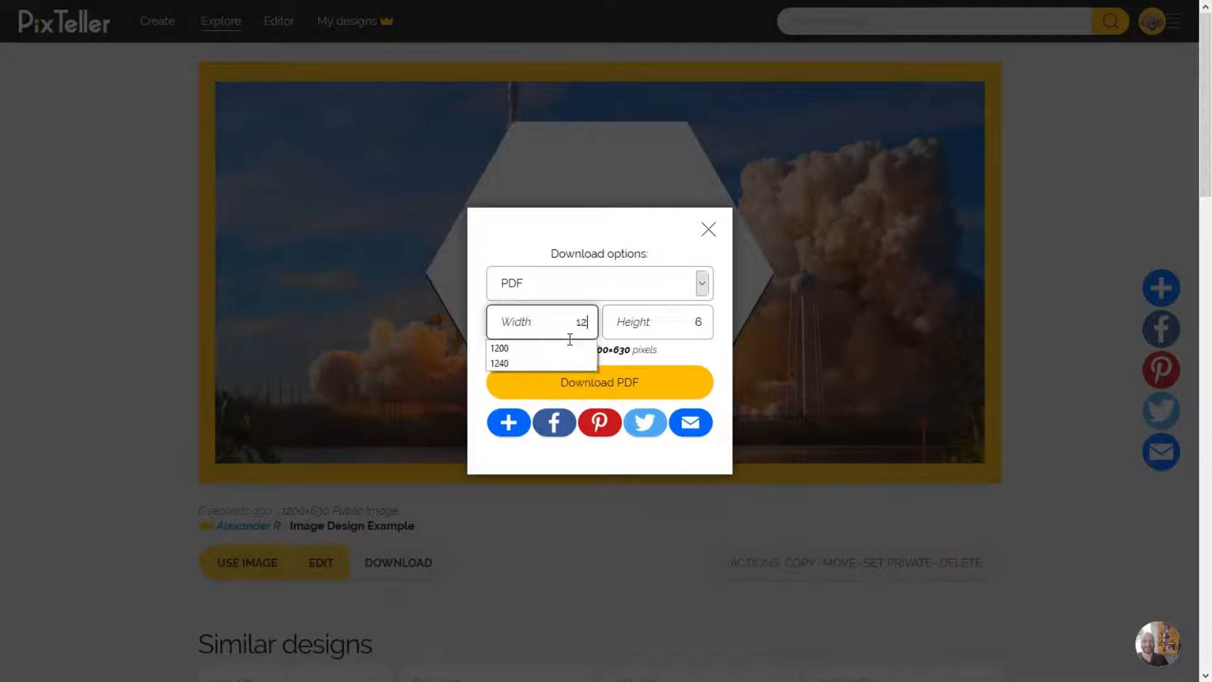
Request the design's download as a 1200 x 630 PNG and close the download options.
left_click(598, 288)
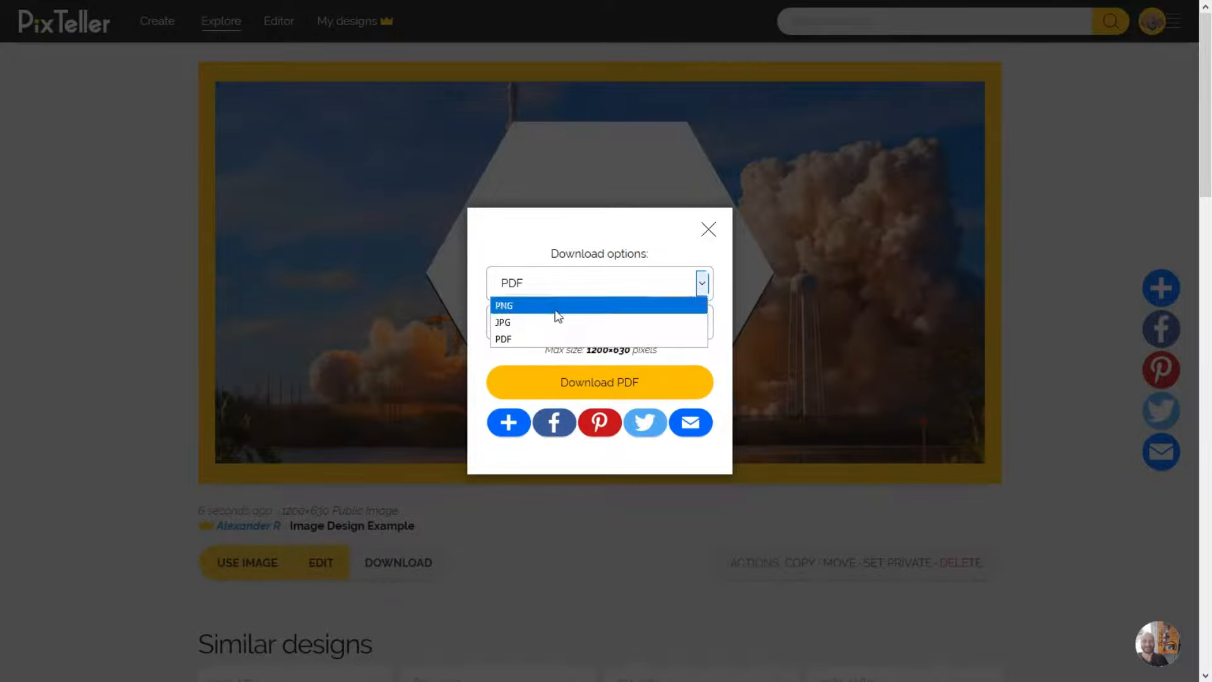
left_click(556, 307)
left_click(645, 386)
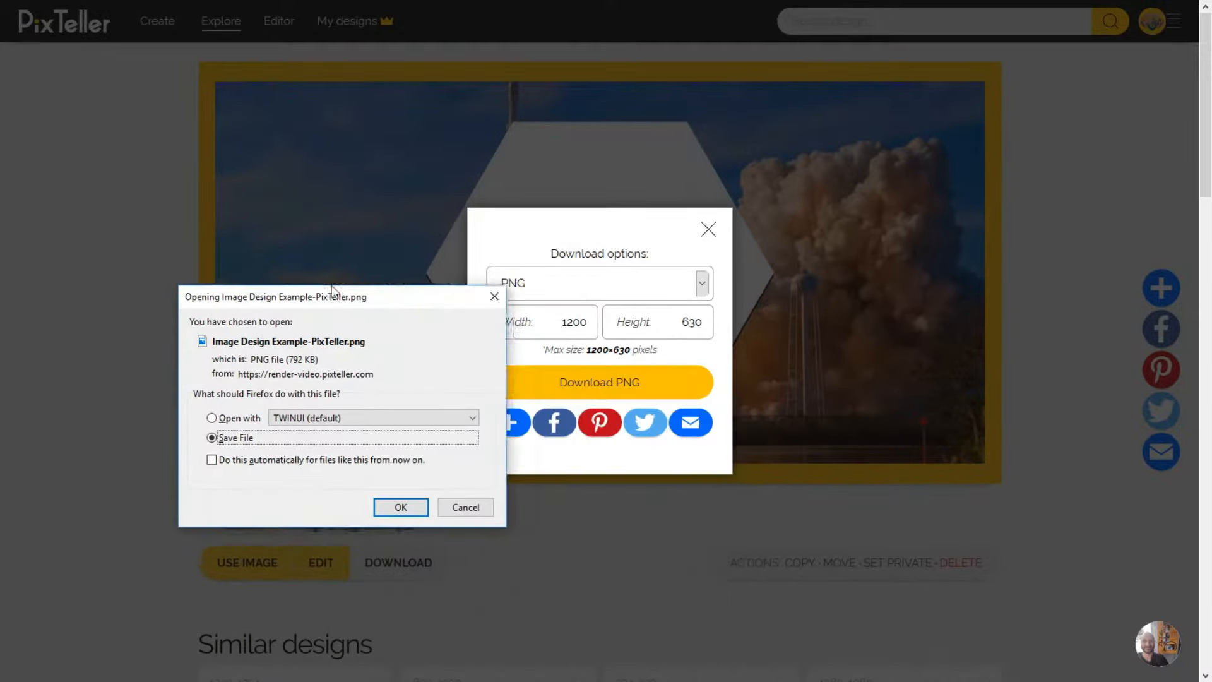
left_click(487, 476)
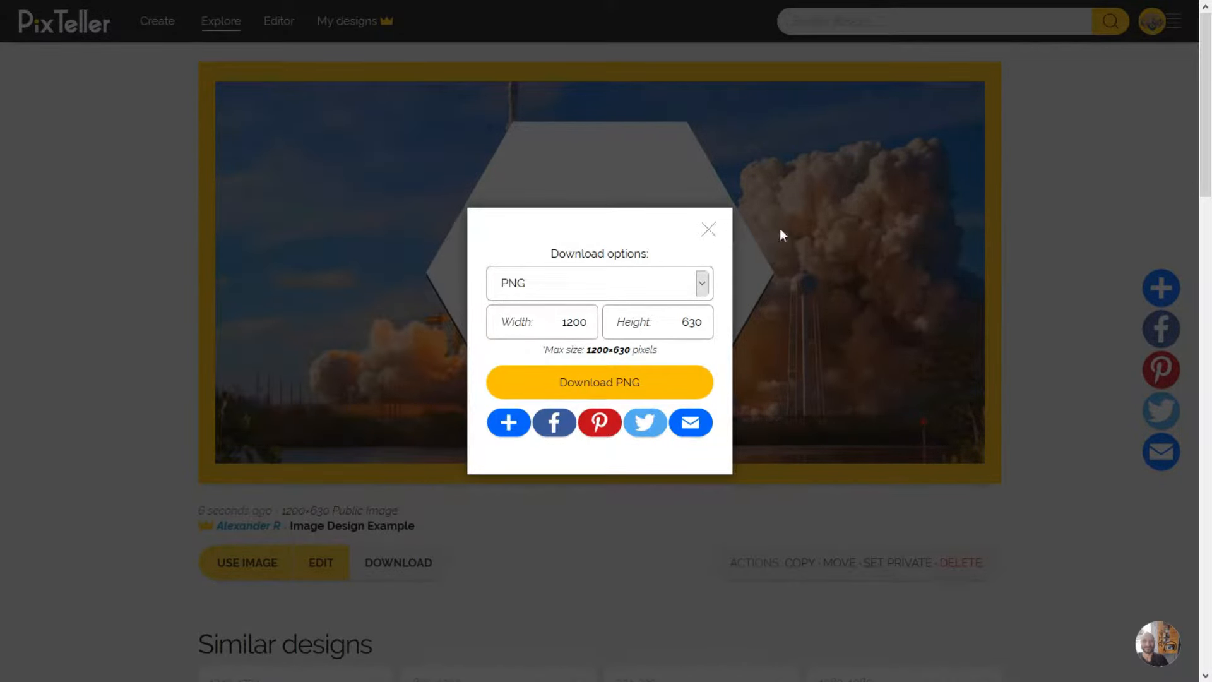
left_click(710, 230)
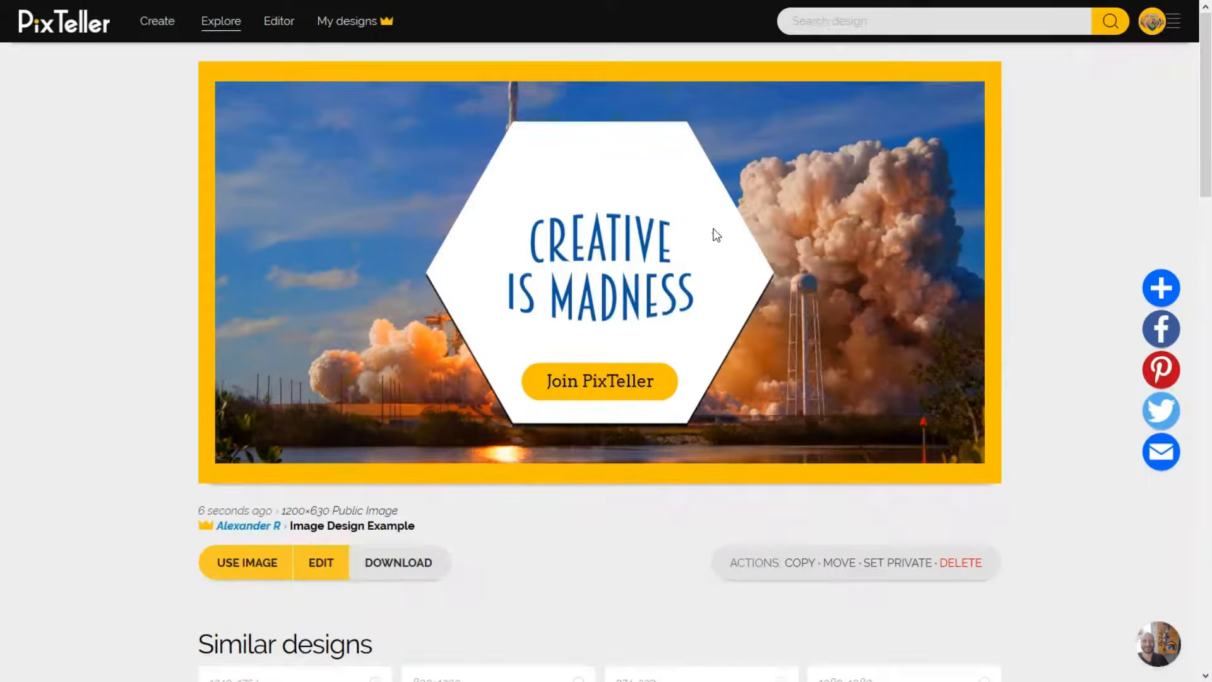
Review the destination folders for copying the design and look at the move option, without copying or moving it.
left_click(800, 563)
left_click(585, 343)
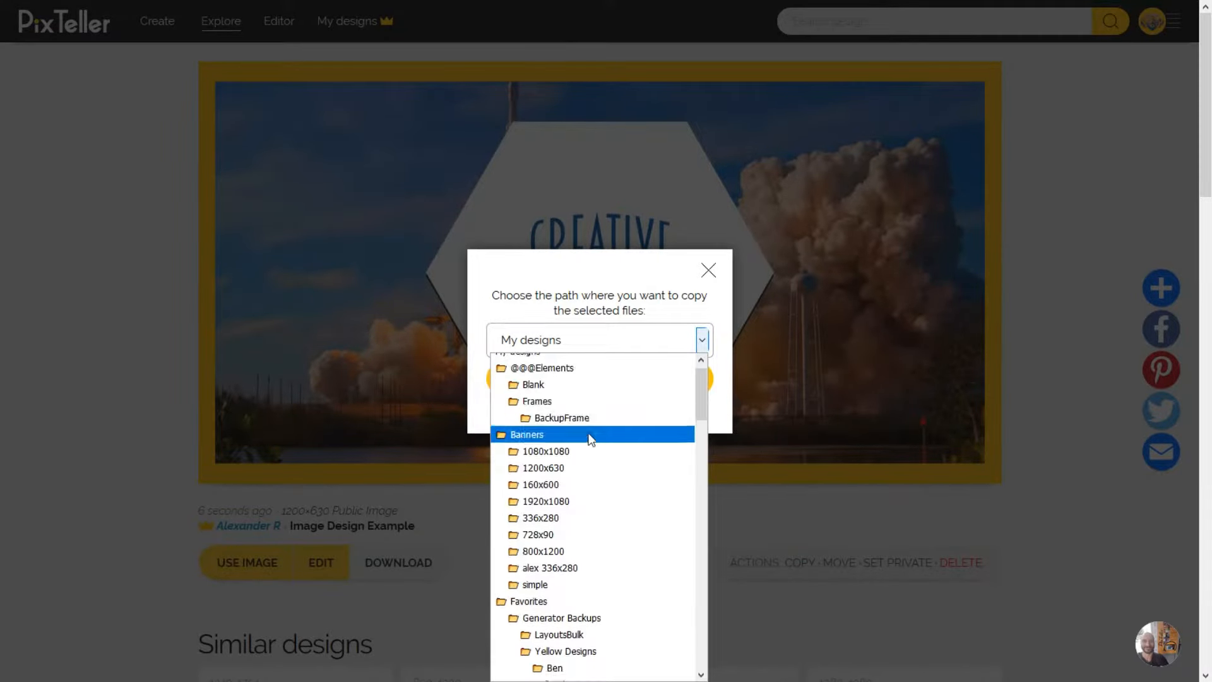
scroll(593, 455, "down", 5)
scroll(598, 470, "down", 3)
scroll(606, 506, "up", 15)
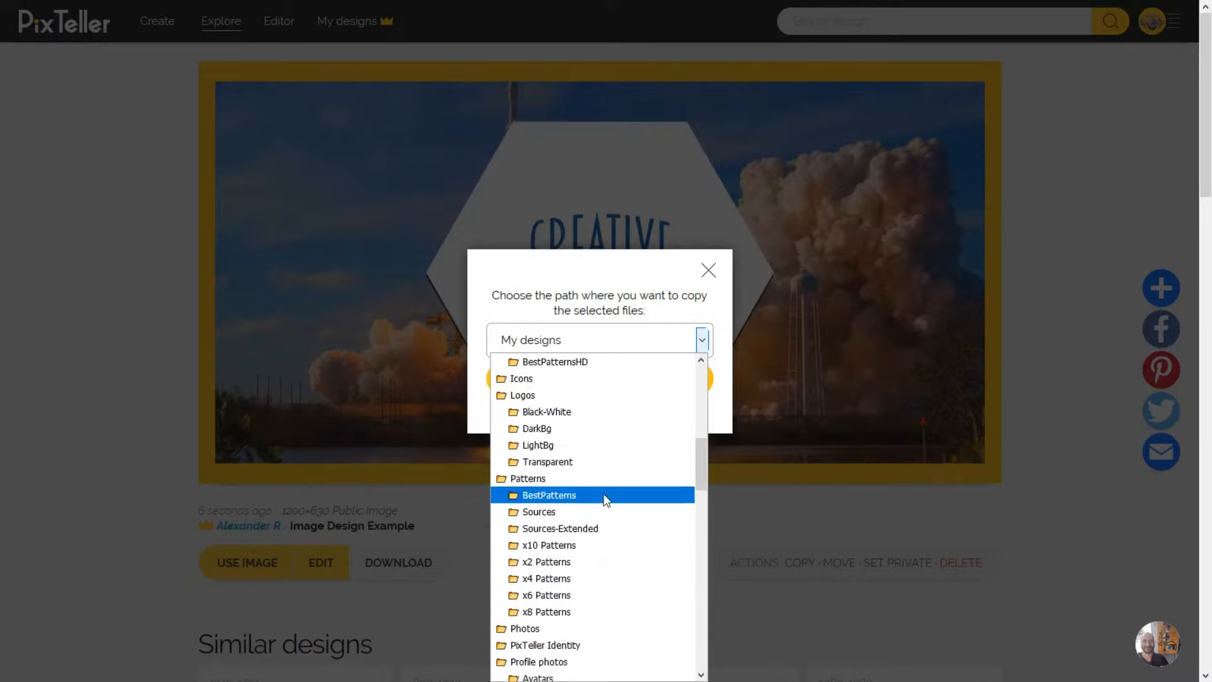
left_click(567, 340)
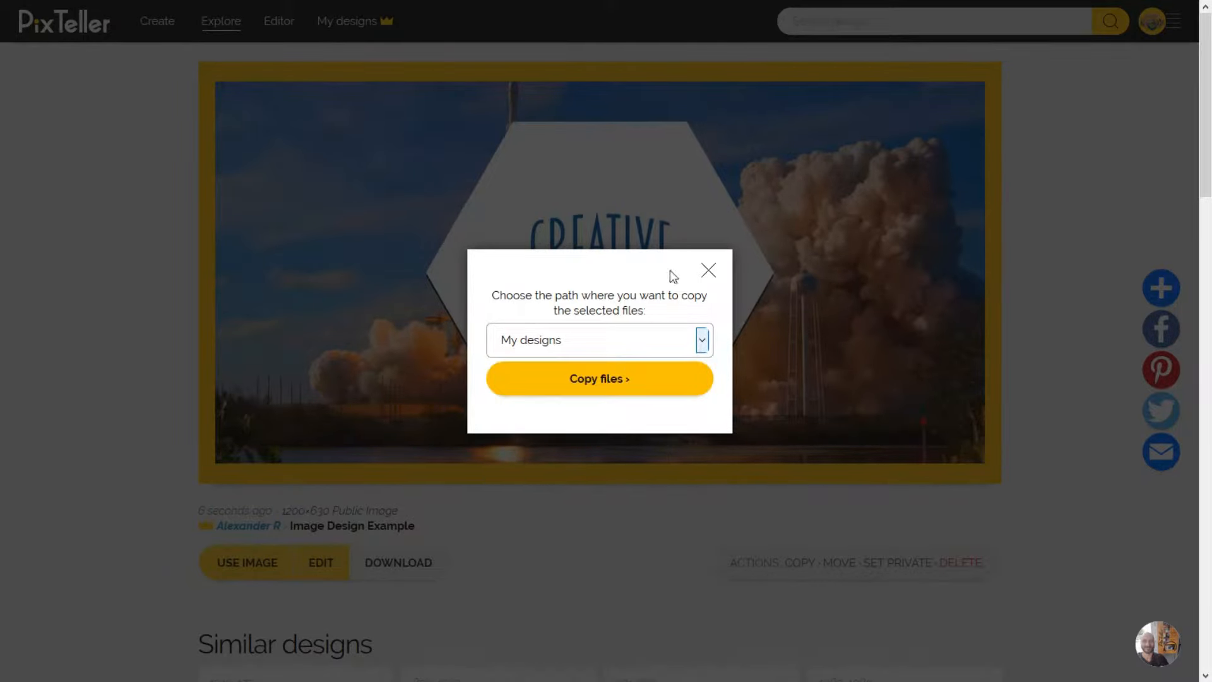
left_click(709, 270)
left_click(840, 562)
left_click(709, 270)
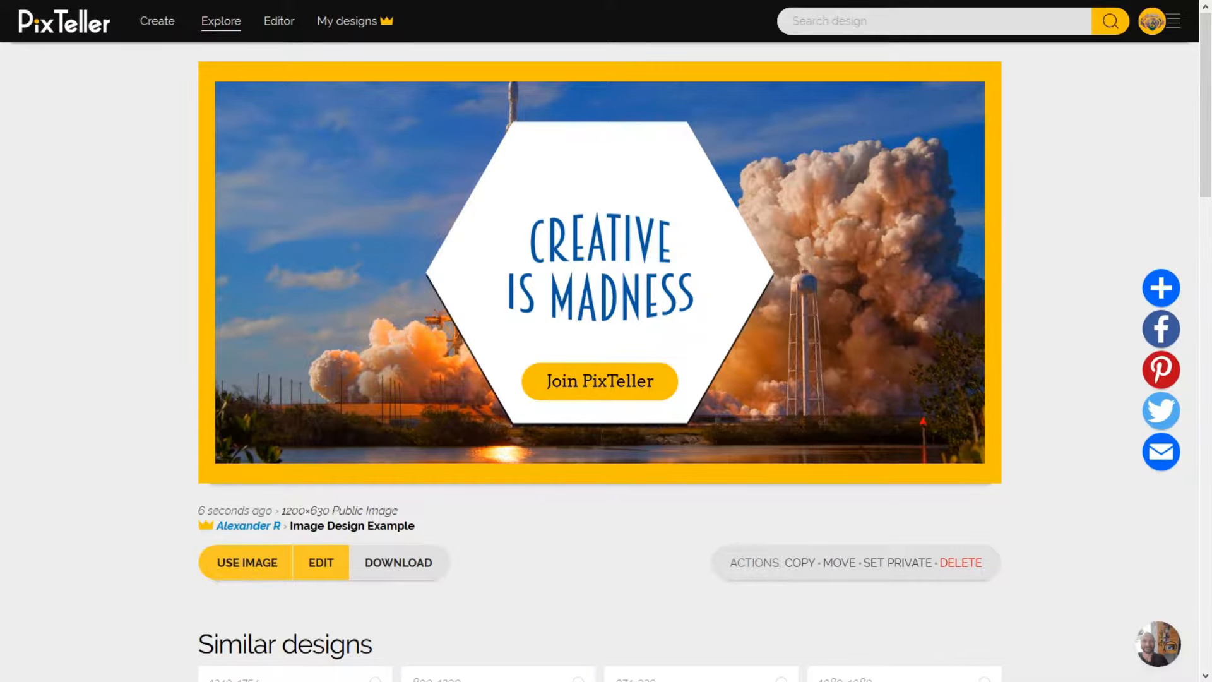
Reuse the saved design as the starting point for an image in the editor.
left_click(246, 565)
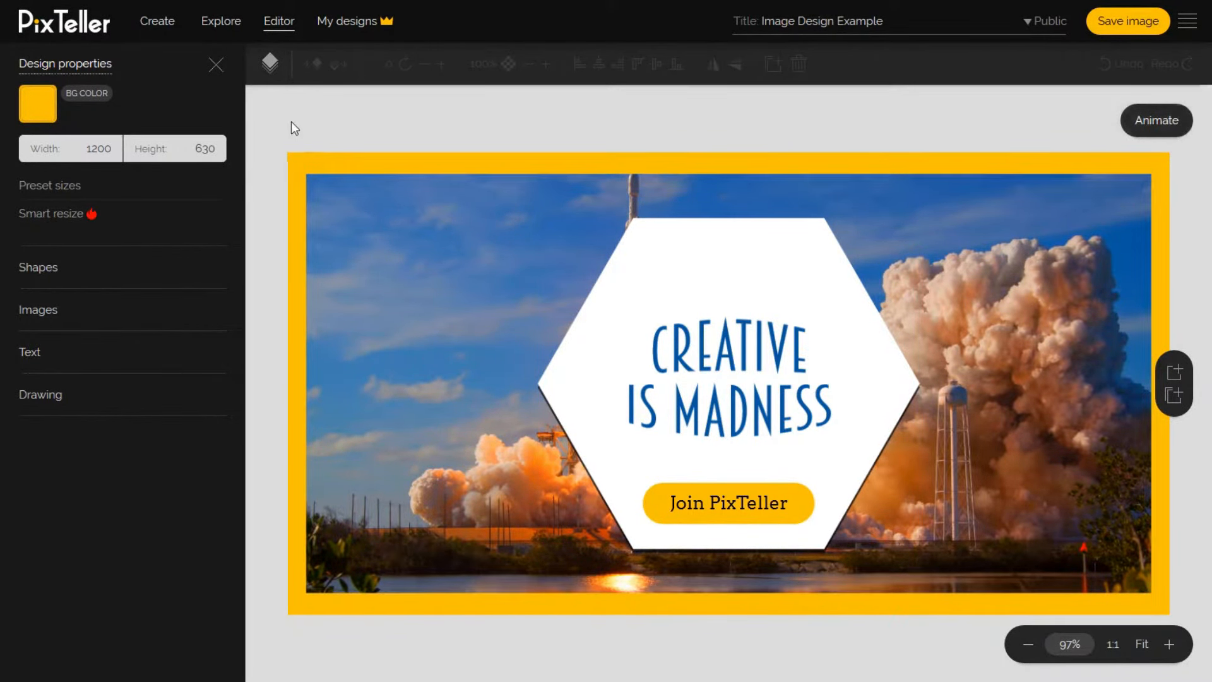
Move the "Creative is Madness" text to the top of the layer order, and try its visibility and lock toggles.
left_click(271, 64)
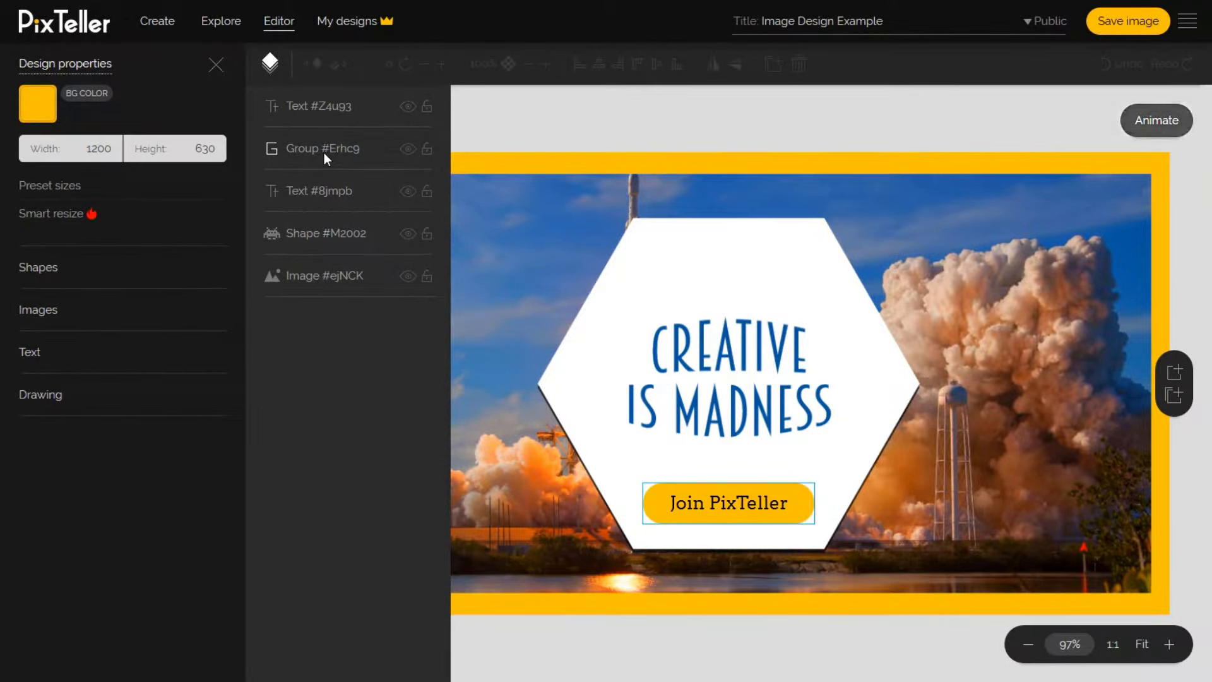
left_click_drag(325, 193, 326, 115)
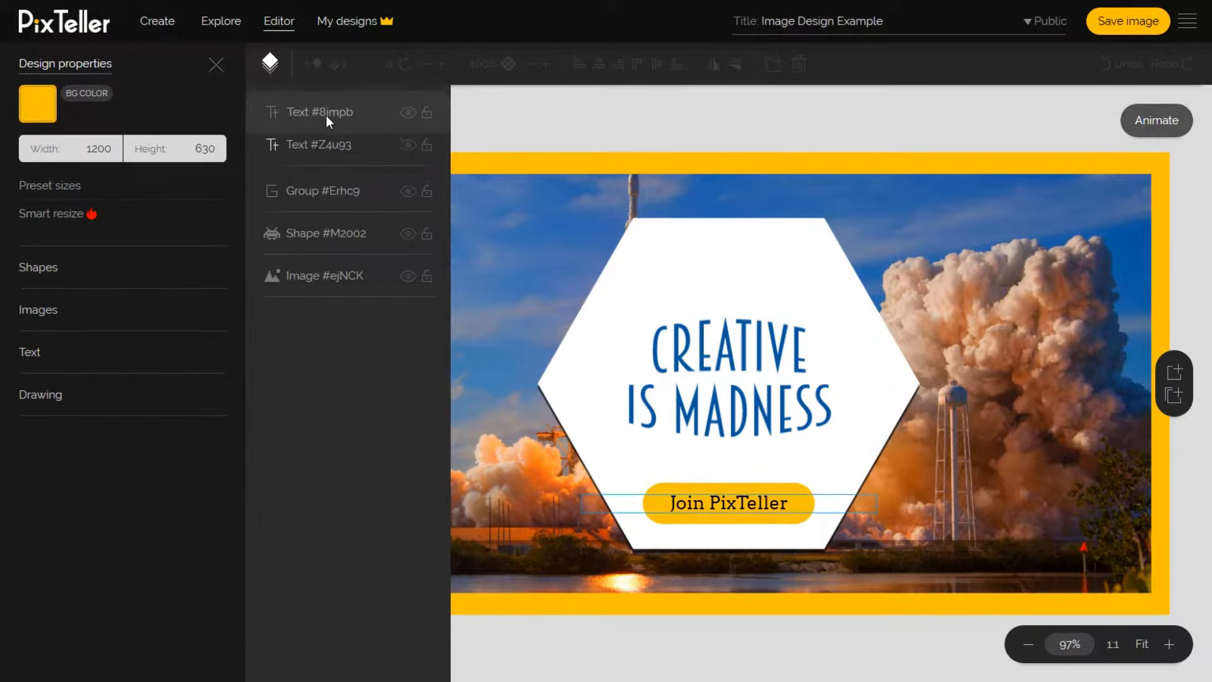
left_click(407, 108)
left_click(408, 108)
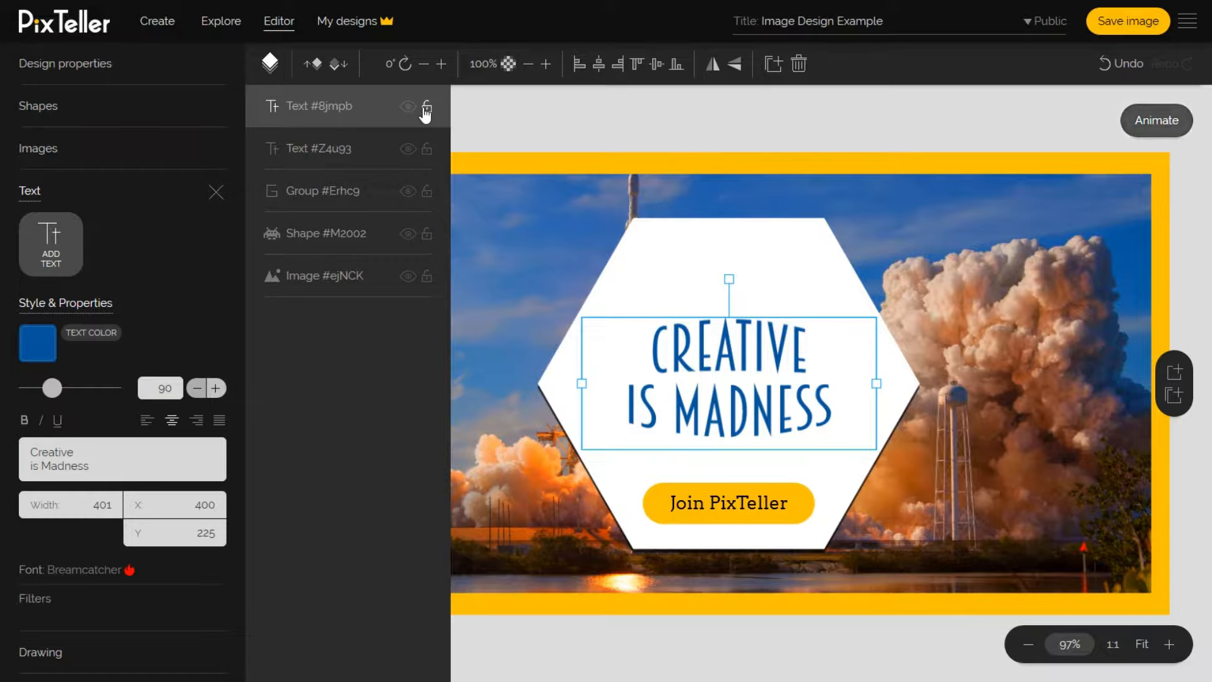
left_click(426, 109)
left_click(426, 109)
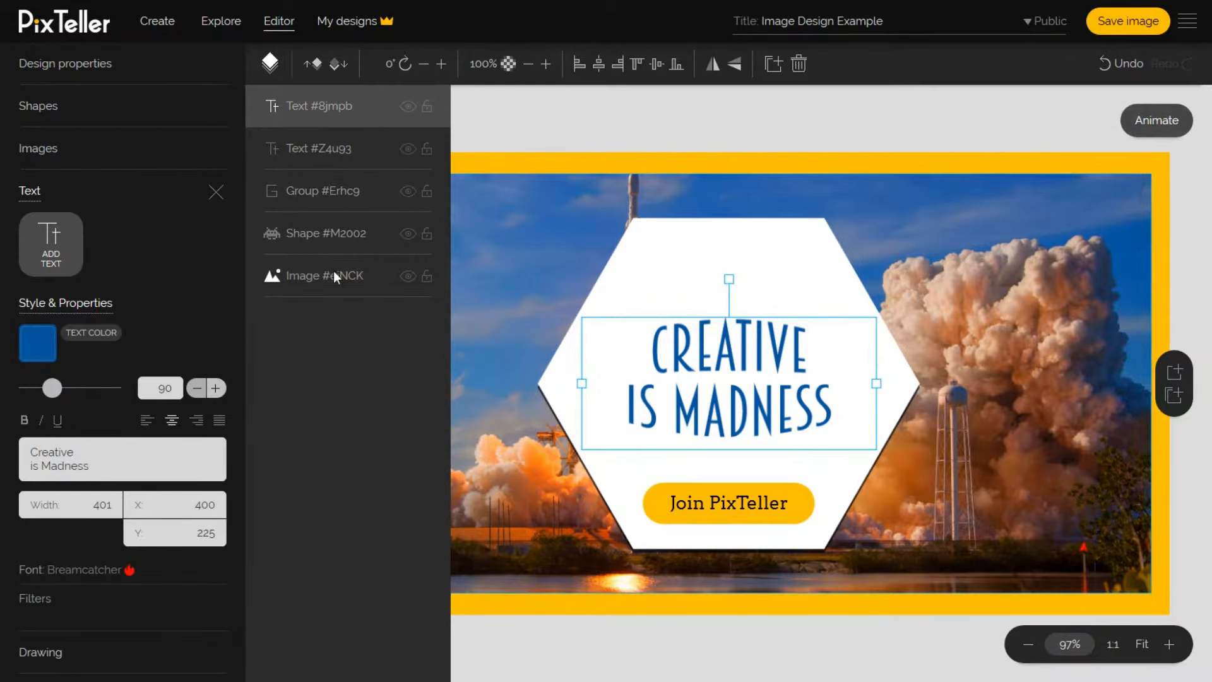
Try hiding and showing the rocket image from its layer, select it, and clear the selection.
left_click(409, 281)
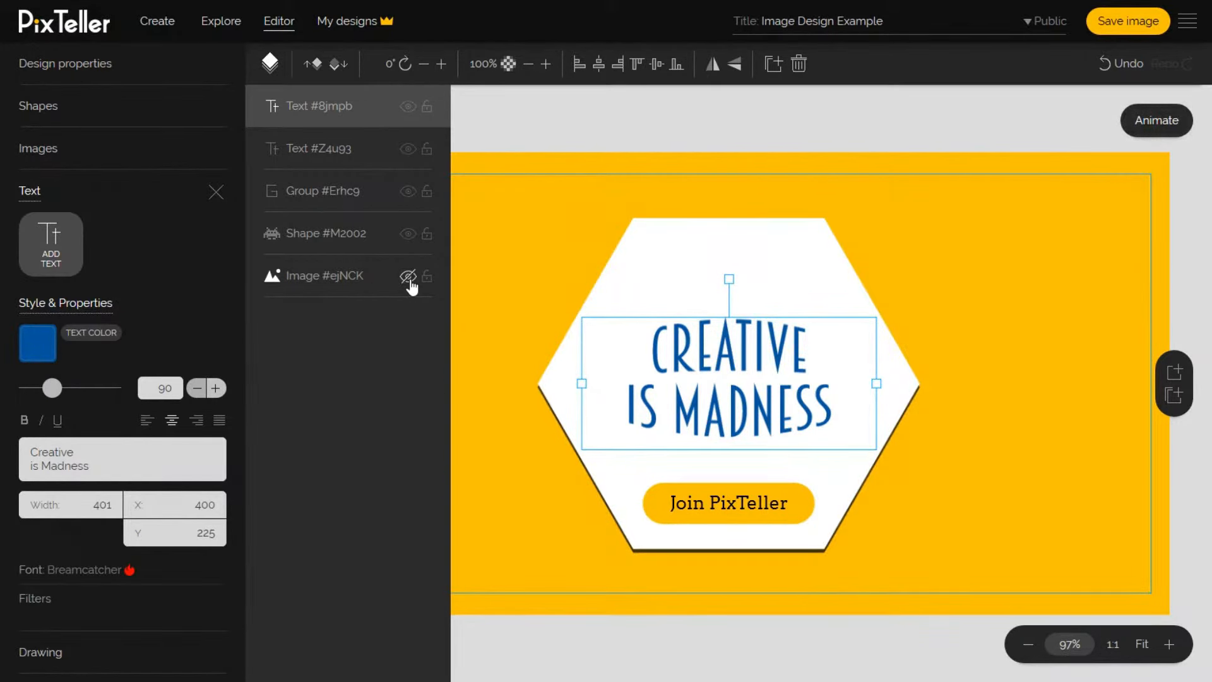
left_click(409, 279)
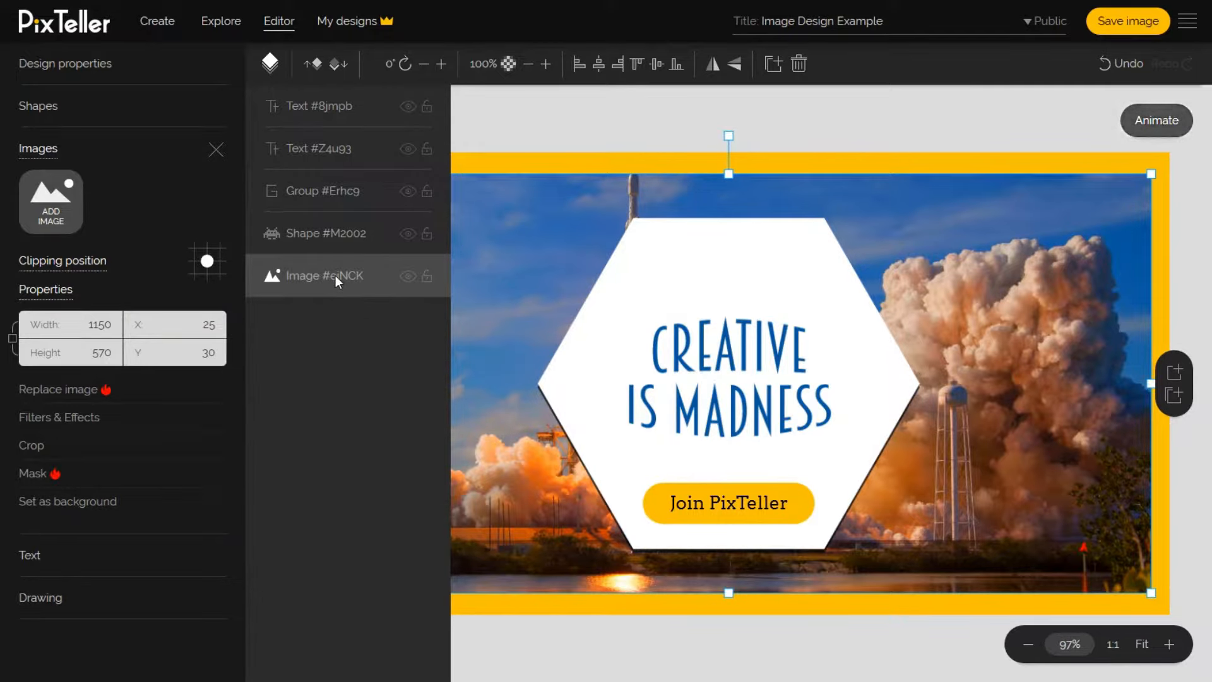
mouse_move(335, 276)
left_mouse_down()
mouse_move(343, 108)
mouse_move(354, 293)
mouse_move(359, 276)
left_mouse_up()
left_click(1104, 147)
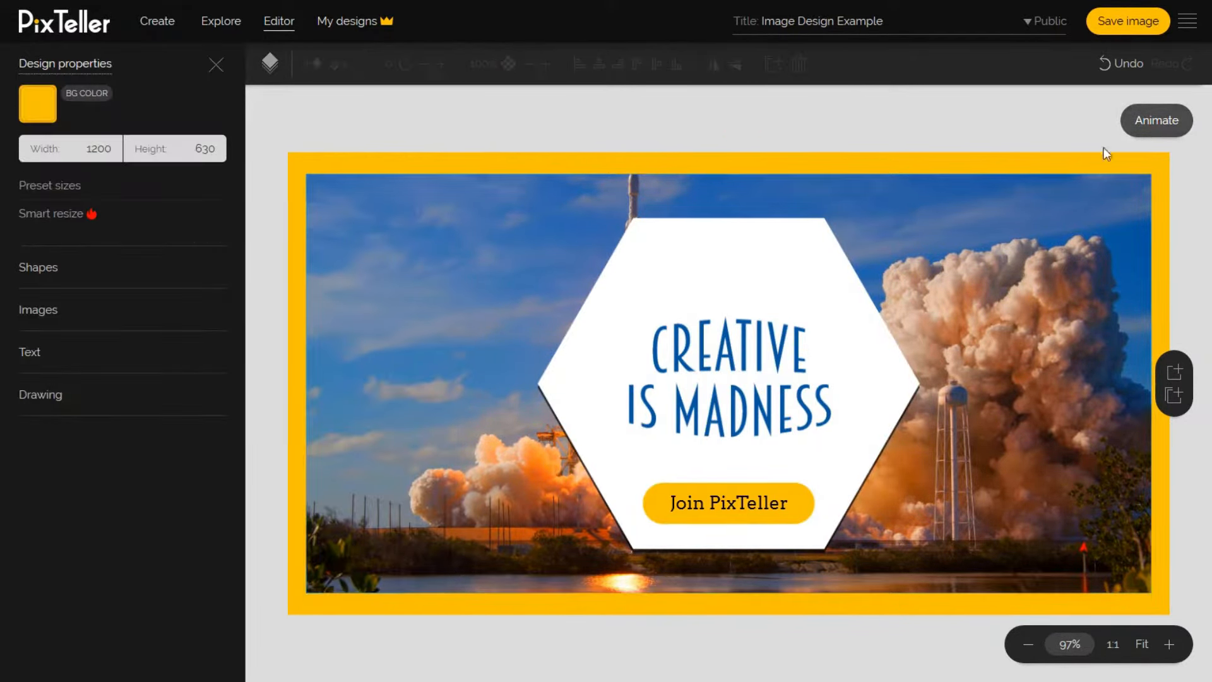
Switch the design to animation mode and try several time positions up to 1.0 s on the timeline.
left_click(1160, 120)
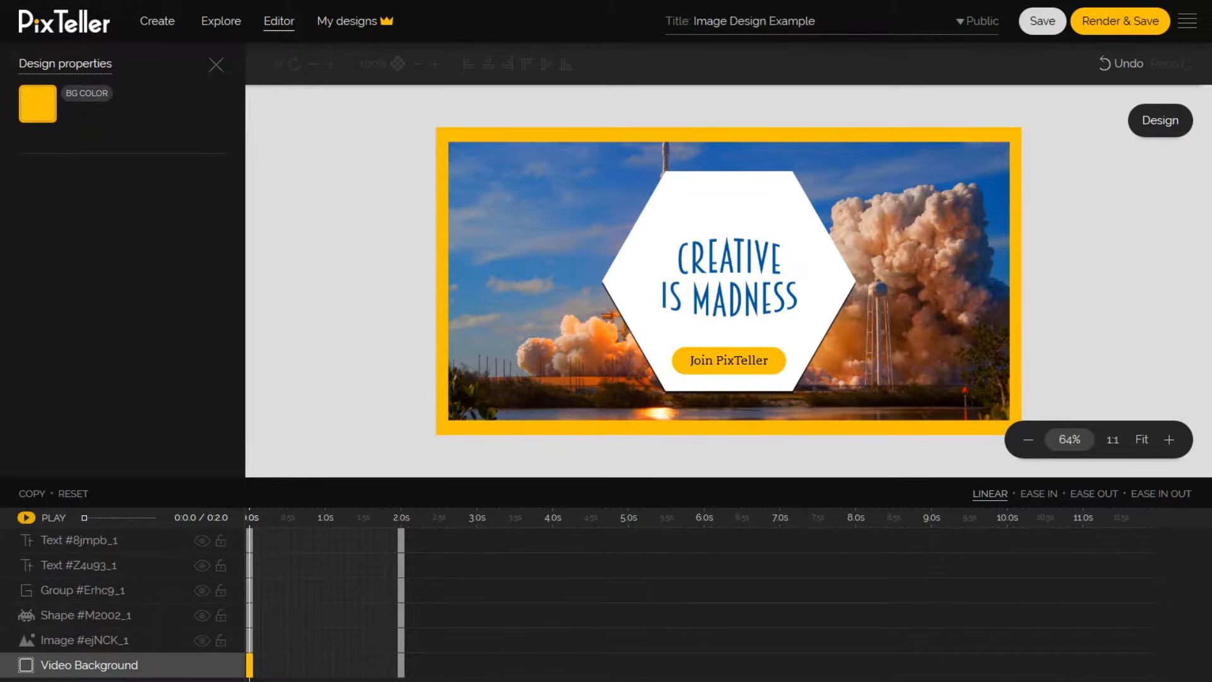
left_click(271, 519)
left_click(304, 520)
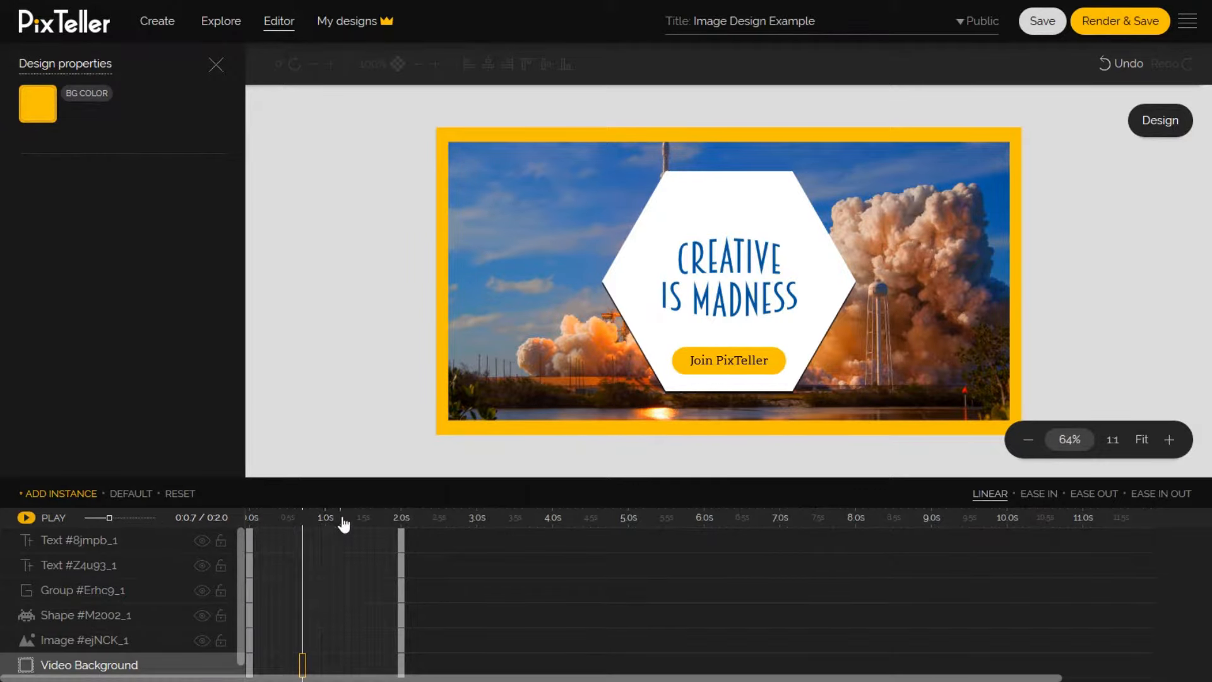
left_click(278, 565)
left_click(310, 590)
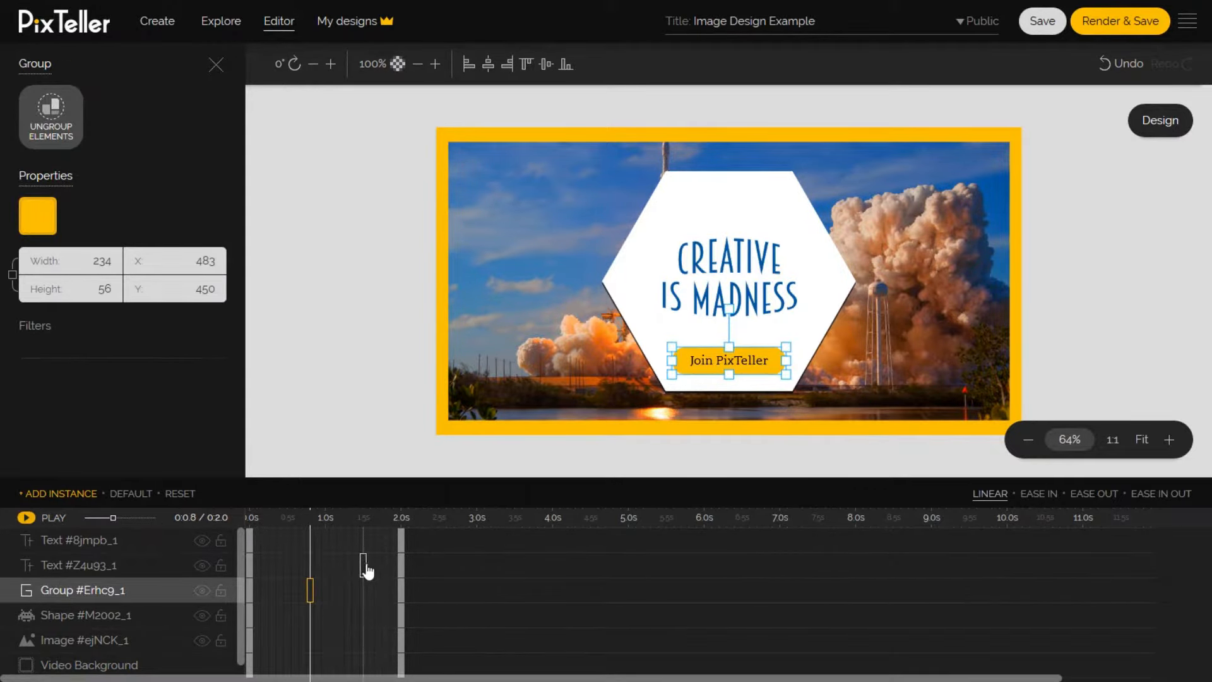
left_click_drag(368, 571, 325, 571)
Examine the timeline layers and properties of the texts, button group, hexagon, rocket image and video background at 1.0 s.
left_click(73, 540)
scroll(202, 591, "down", 1)
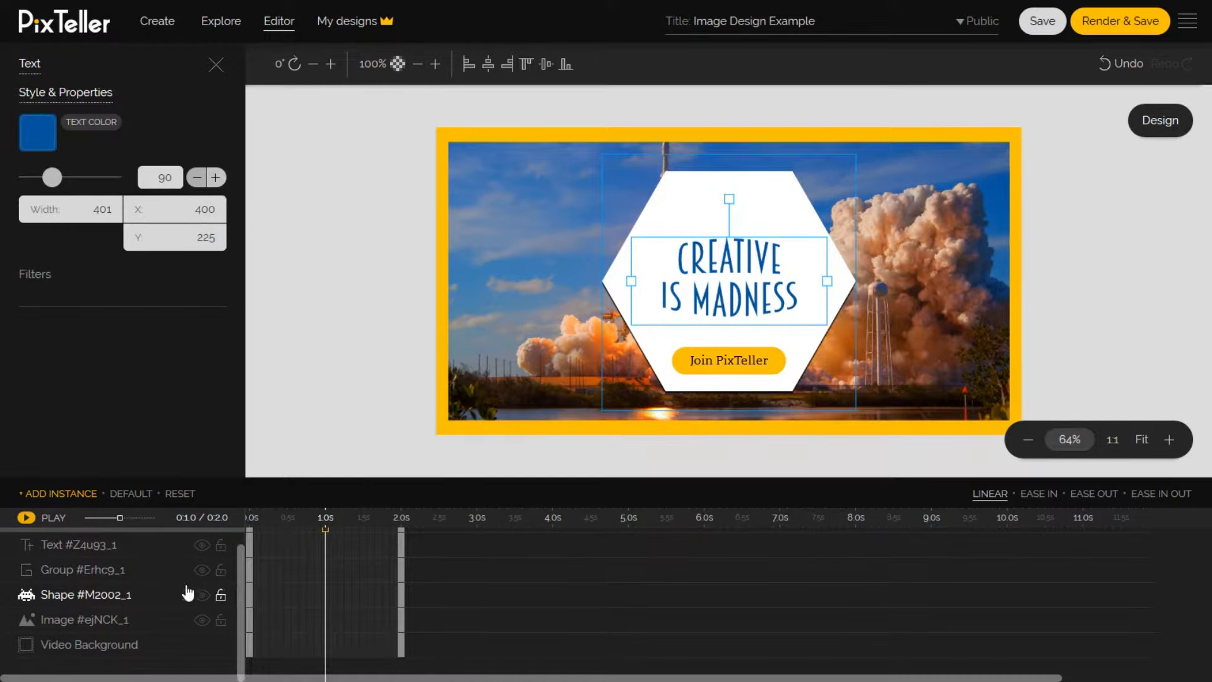
scroll(187, 592, "up", 1)
left_click(67, 567)
left_click(70, 584)
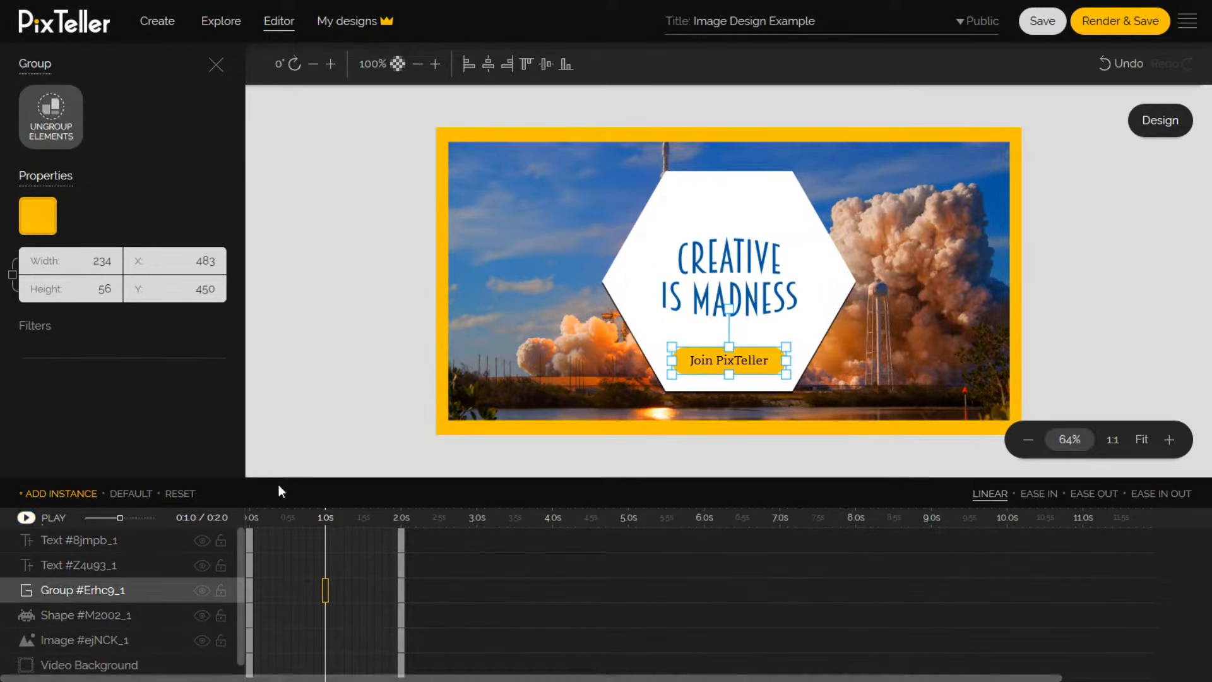
left_click(102, 613)
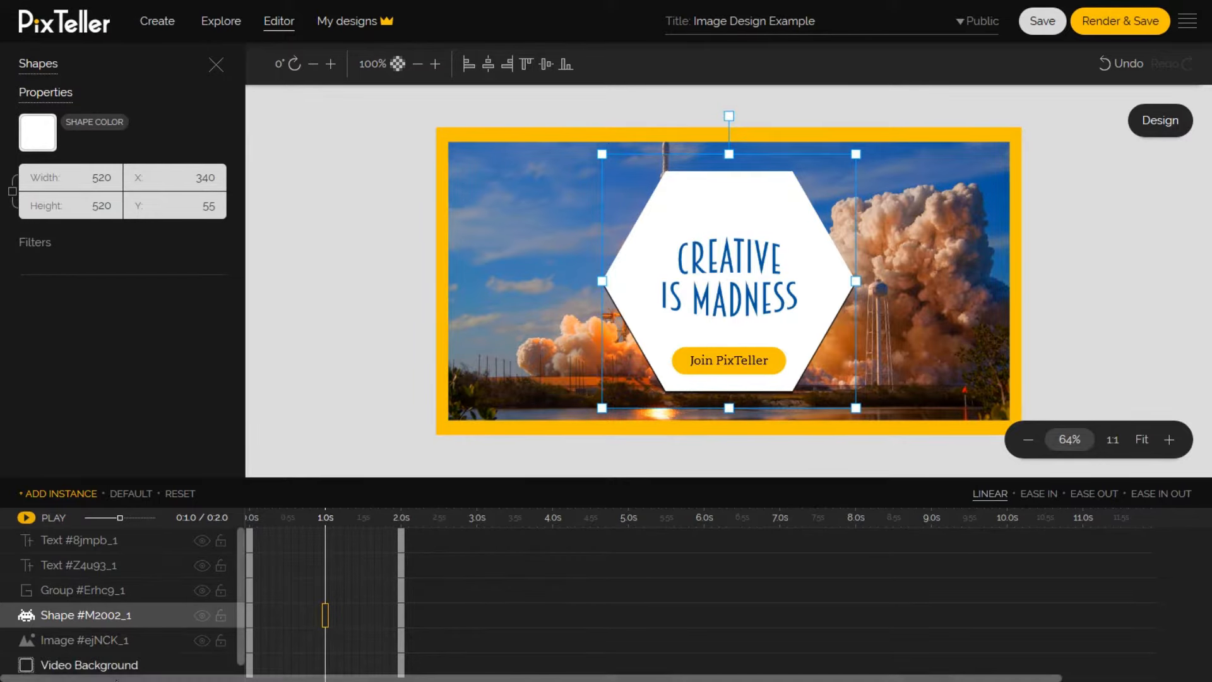
left_click(103, 640)
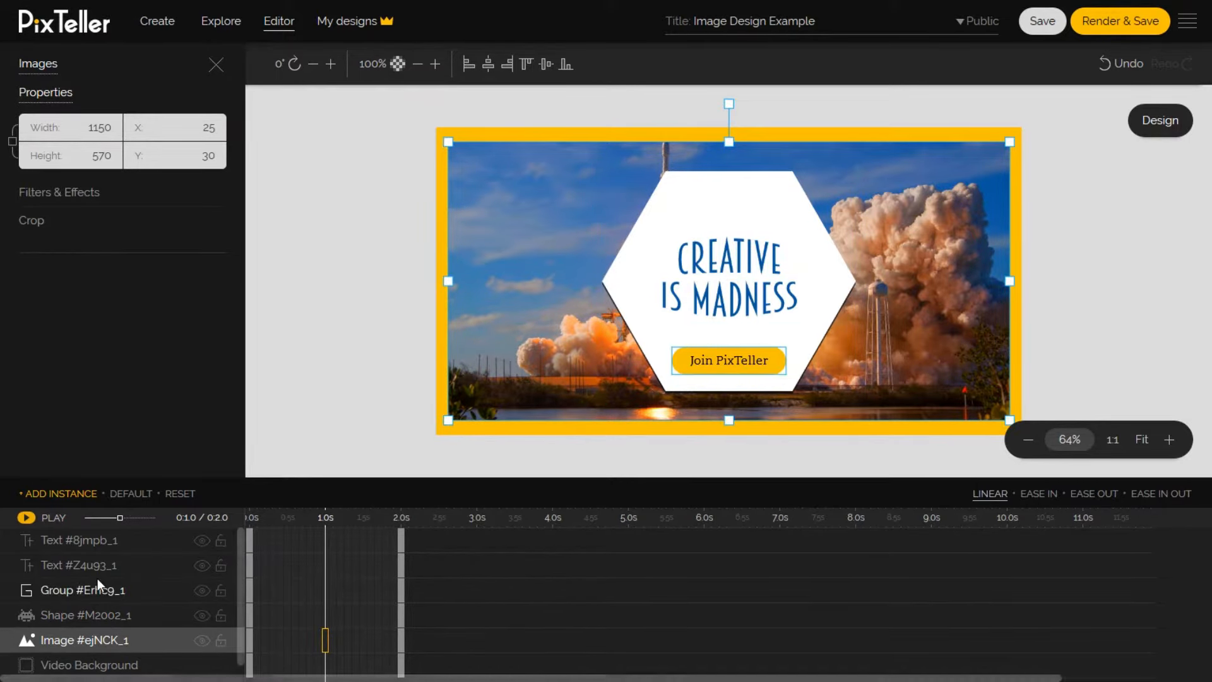
scroll(101, 593, "down", 1)
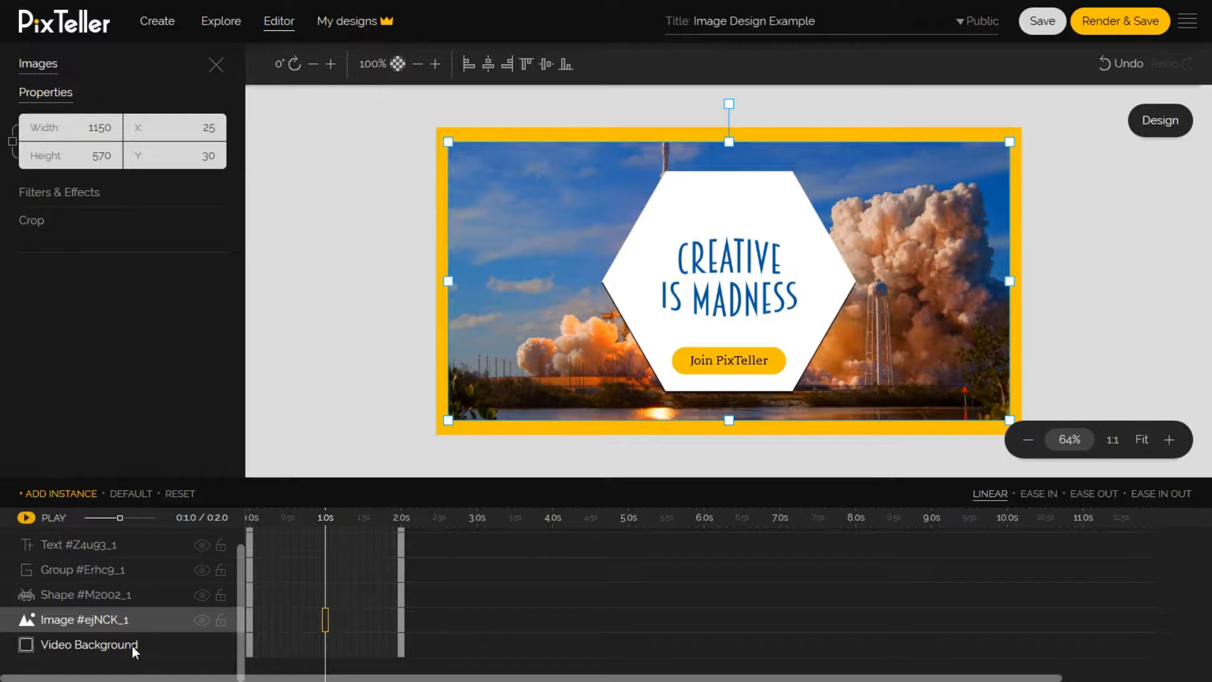
left_click(432, 429)
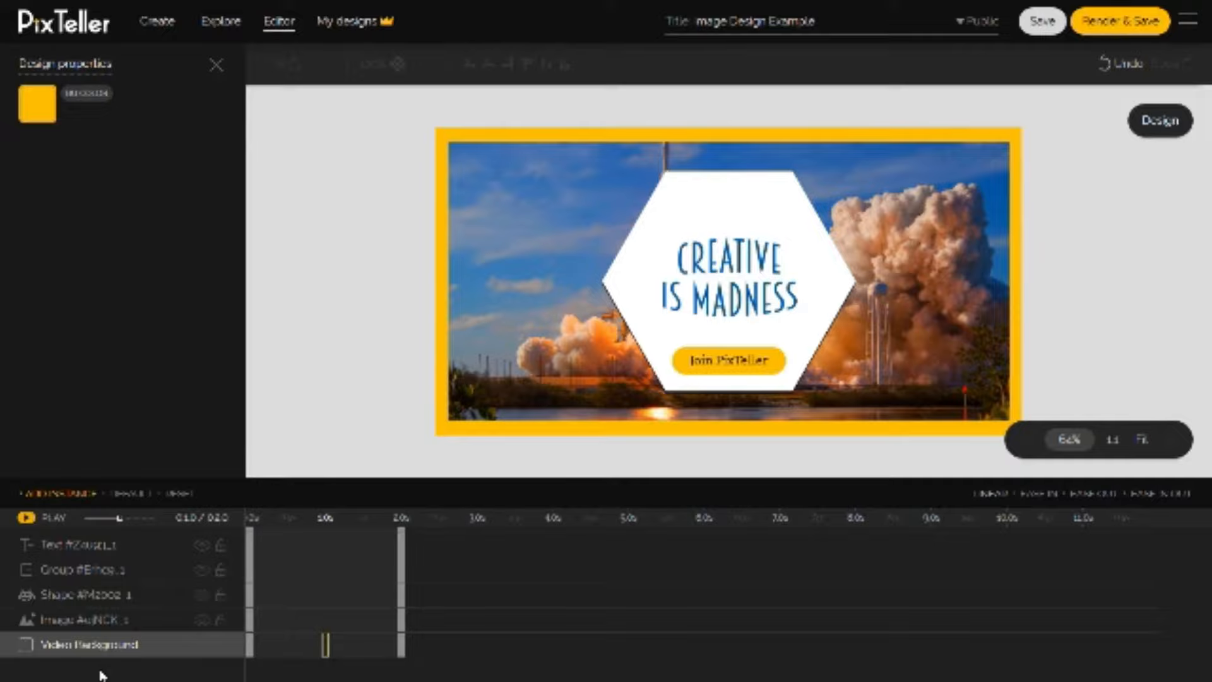
Extend the video background and rocket image to end at 2.9 s, and try starting the image at 0.9 s.
left_click(401, 644)
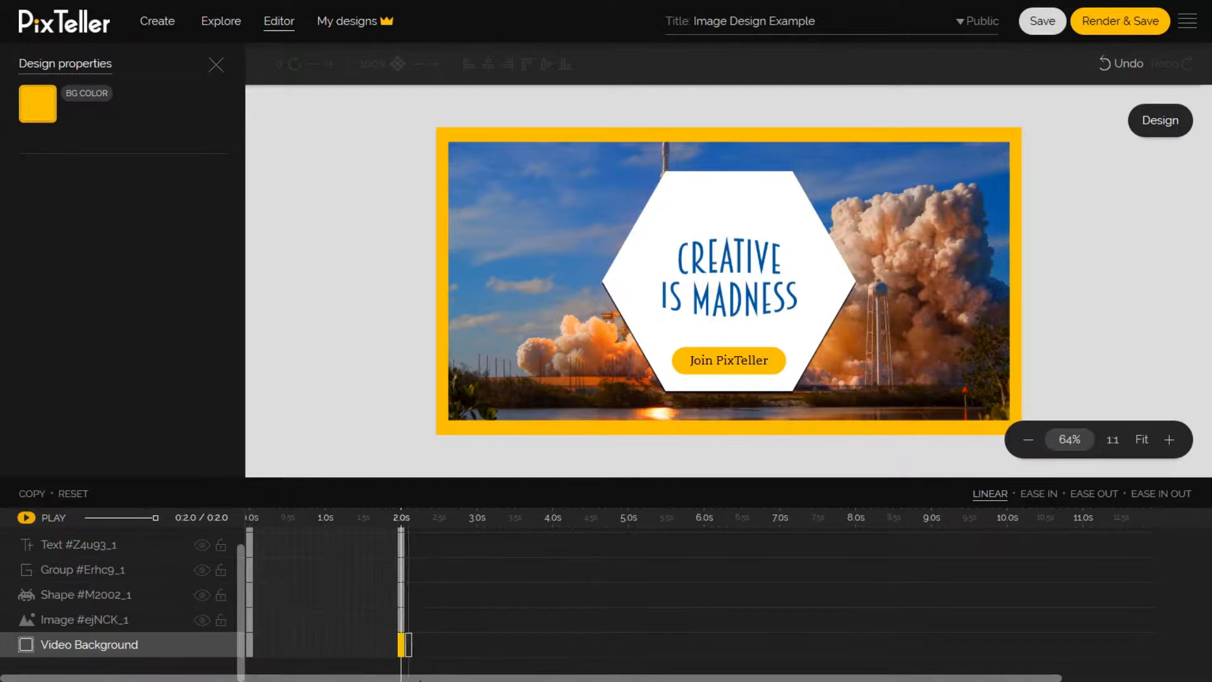
left_click_drag(403, 651, 470, 646)
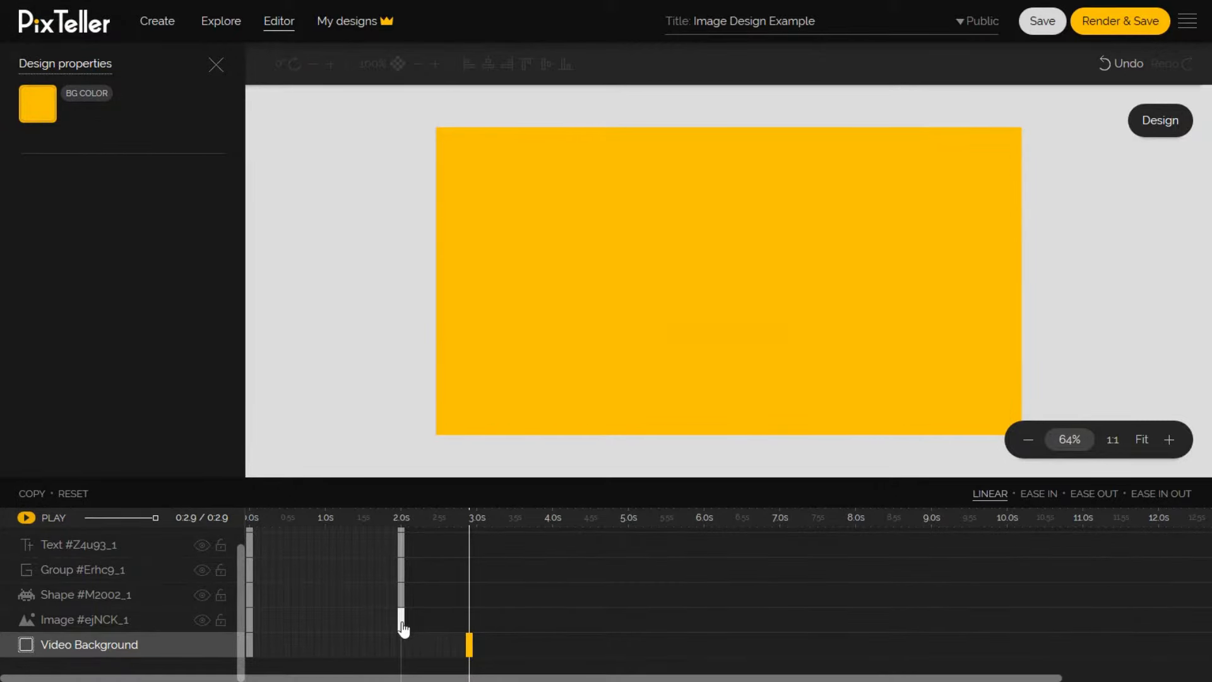
left_click(401, 621)
left_click_drag(453, 624, 471, 625)
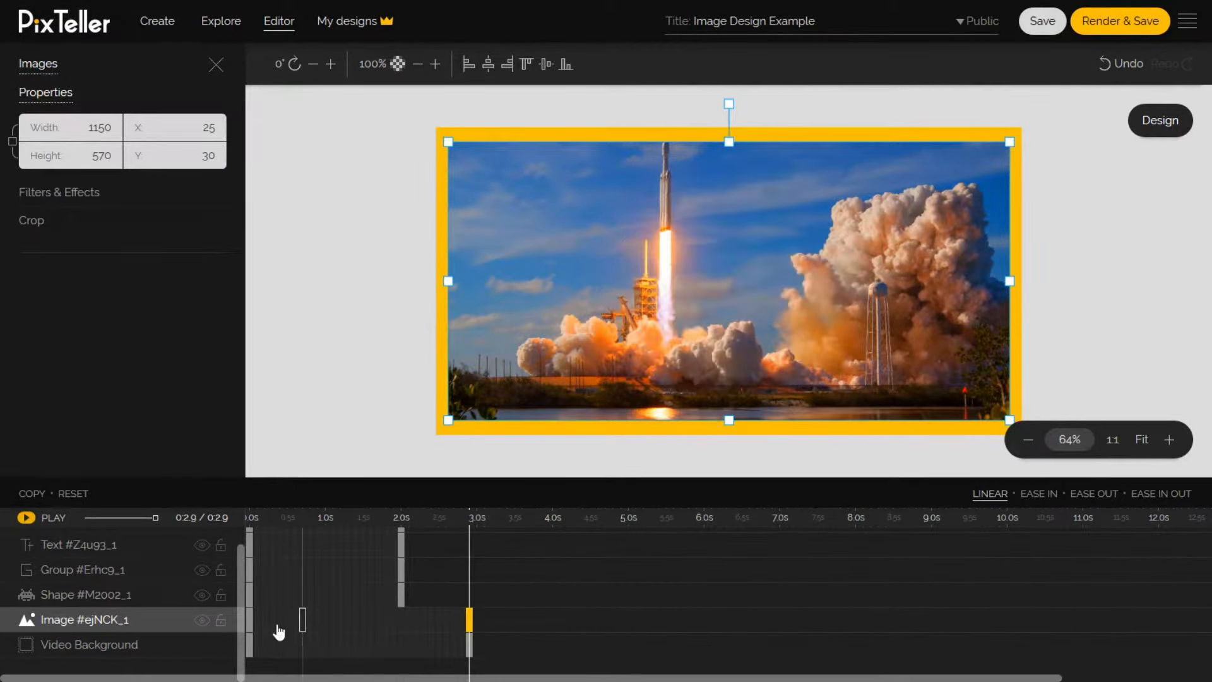
left_click(250, 622)
left_click_drag(250, 622, 318, 623)
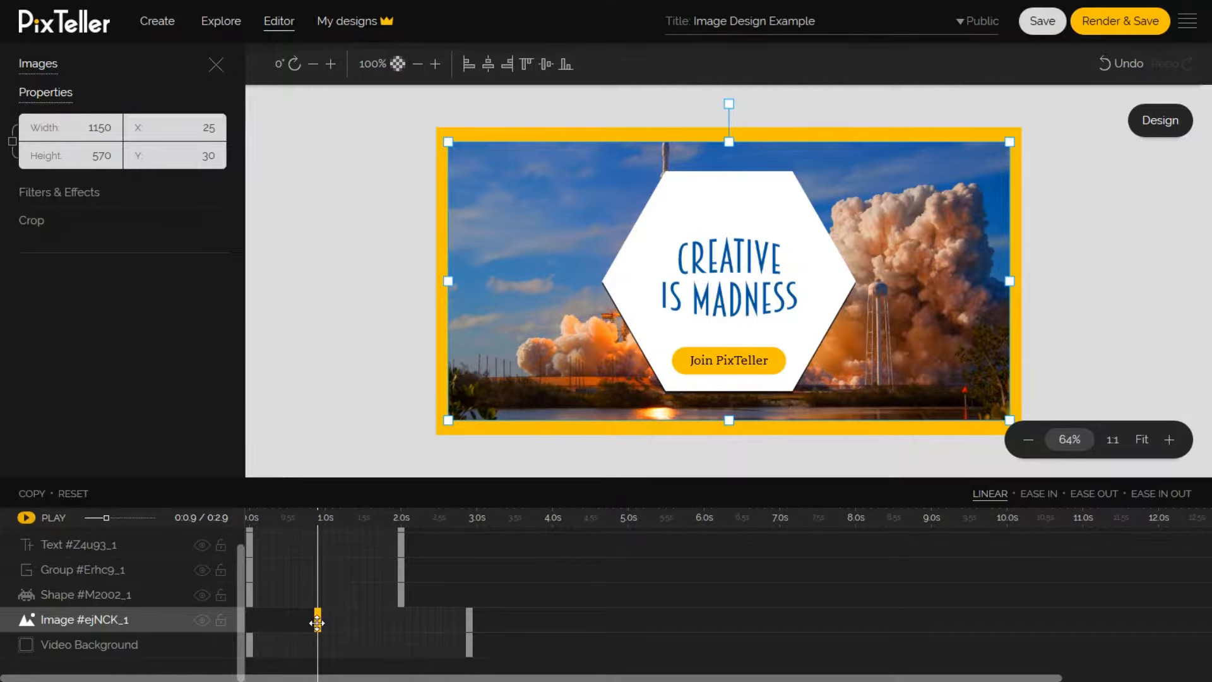
Extend the hexagon, button group, "Join PixTeller" text and "Creative is Madness" text to end at 2.9 s.
left_click(401, 599)
left_click_drag(401, 596, 469, 596)
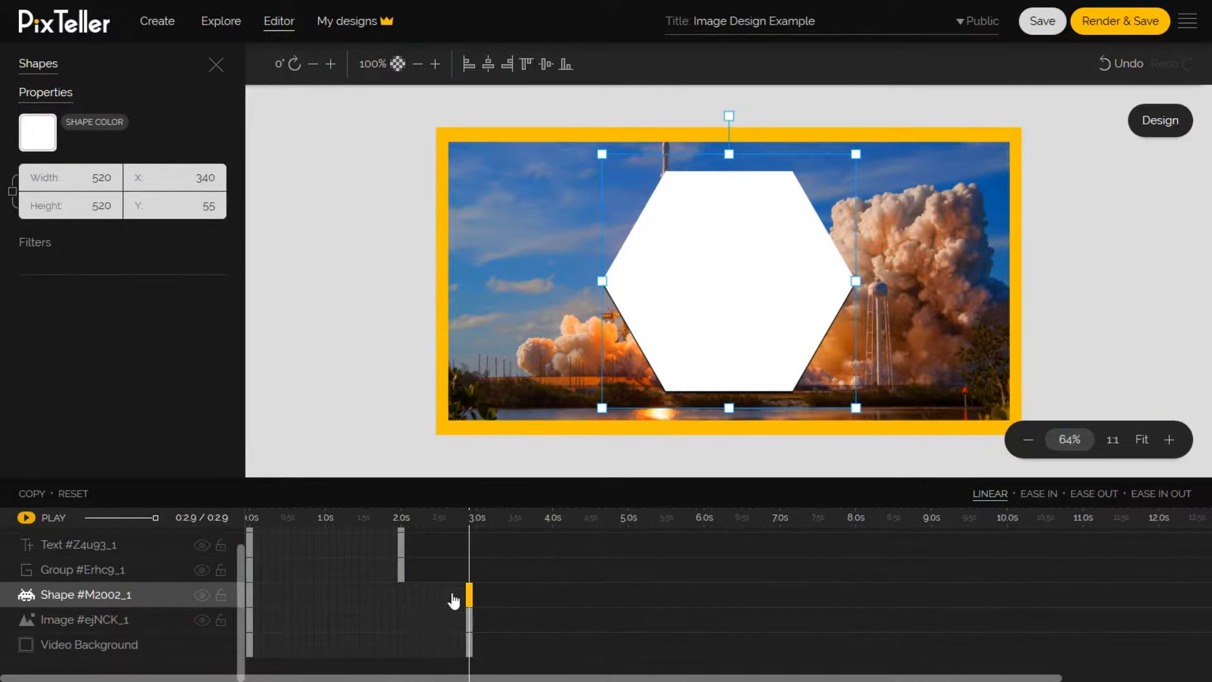
left_click_drag(401, 568, 465, 574)
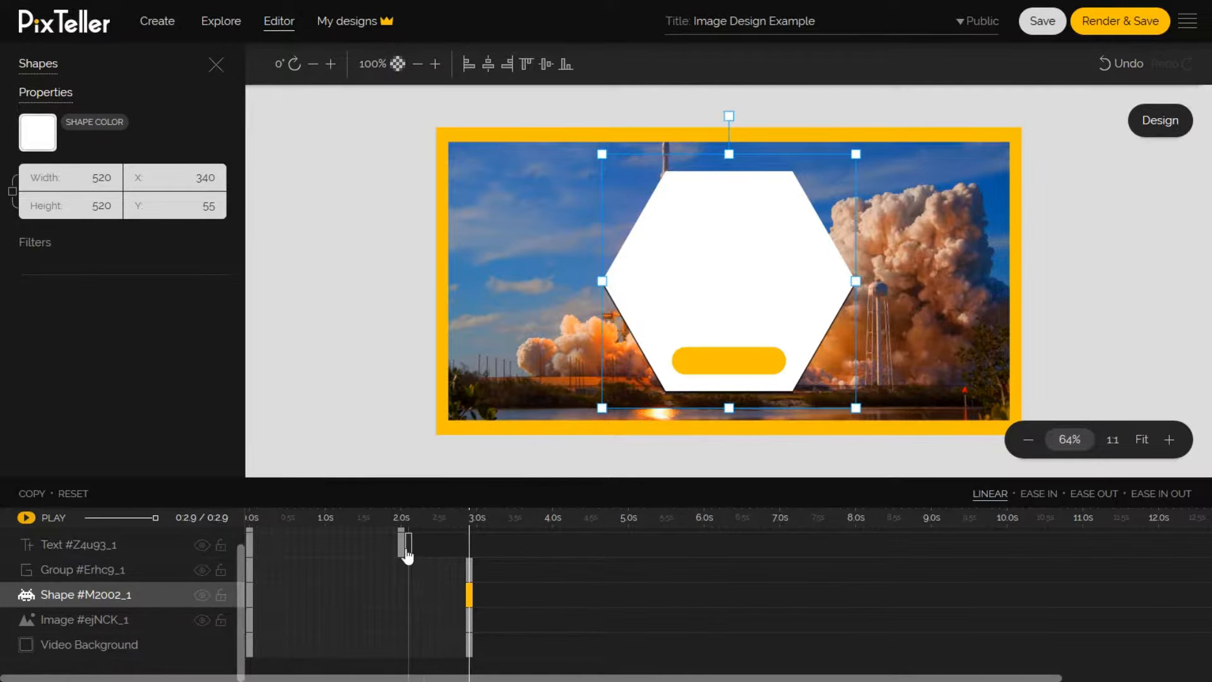
left_click_drag(406, 542, 471, 560)
scroll(491, 590, "up", 1)
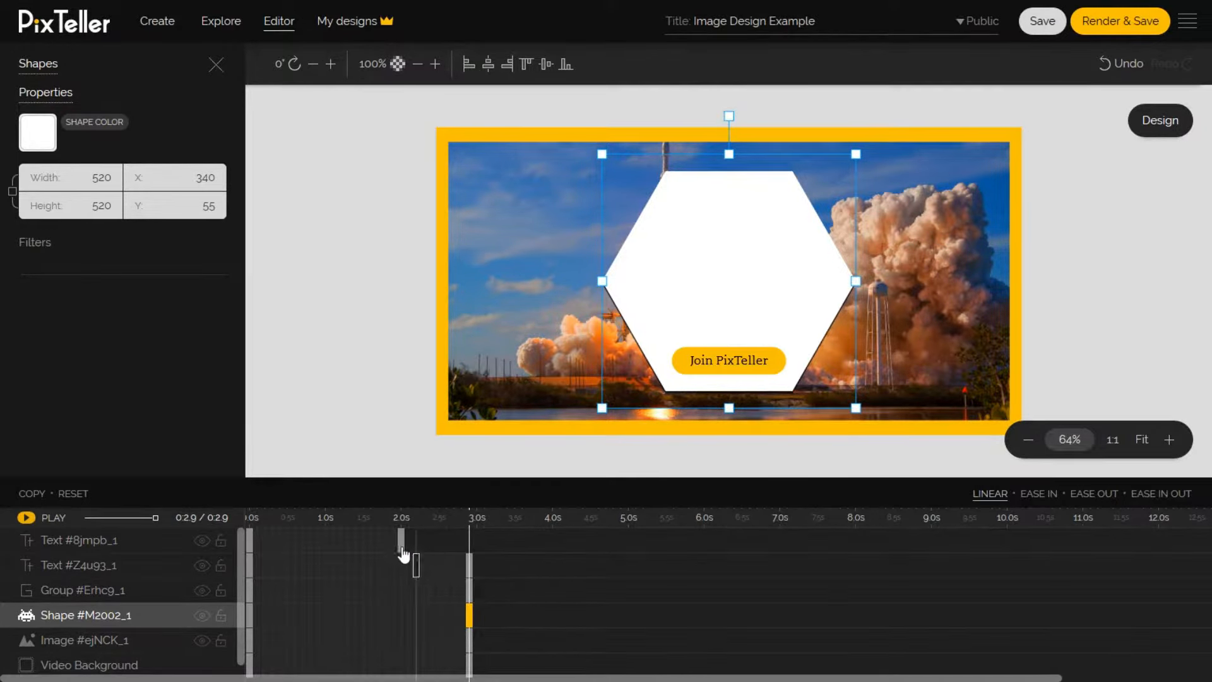
left_click(401, 542)
left_click_drag(399, 543, 469, 542)
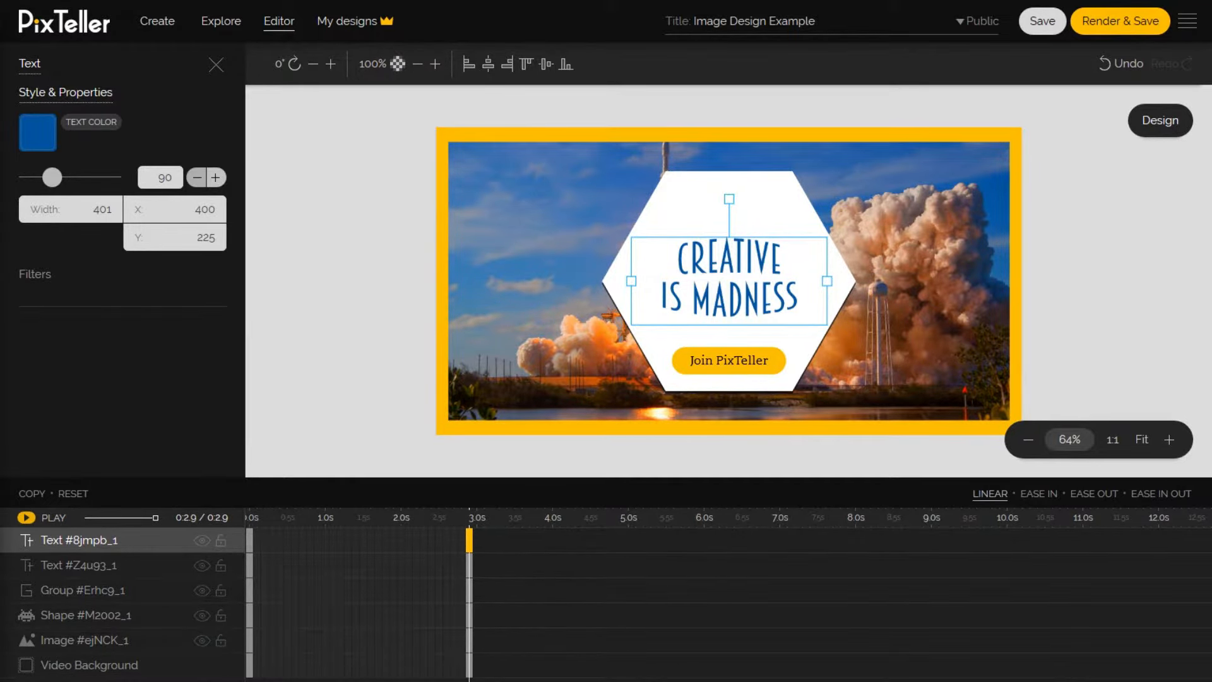
Add animation instances for the video background at 0.5 s and 1.0 s, and select its 1.5 s position.
scroll(384, 636, "down", 1)
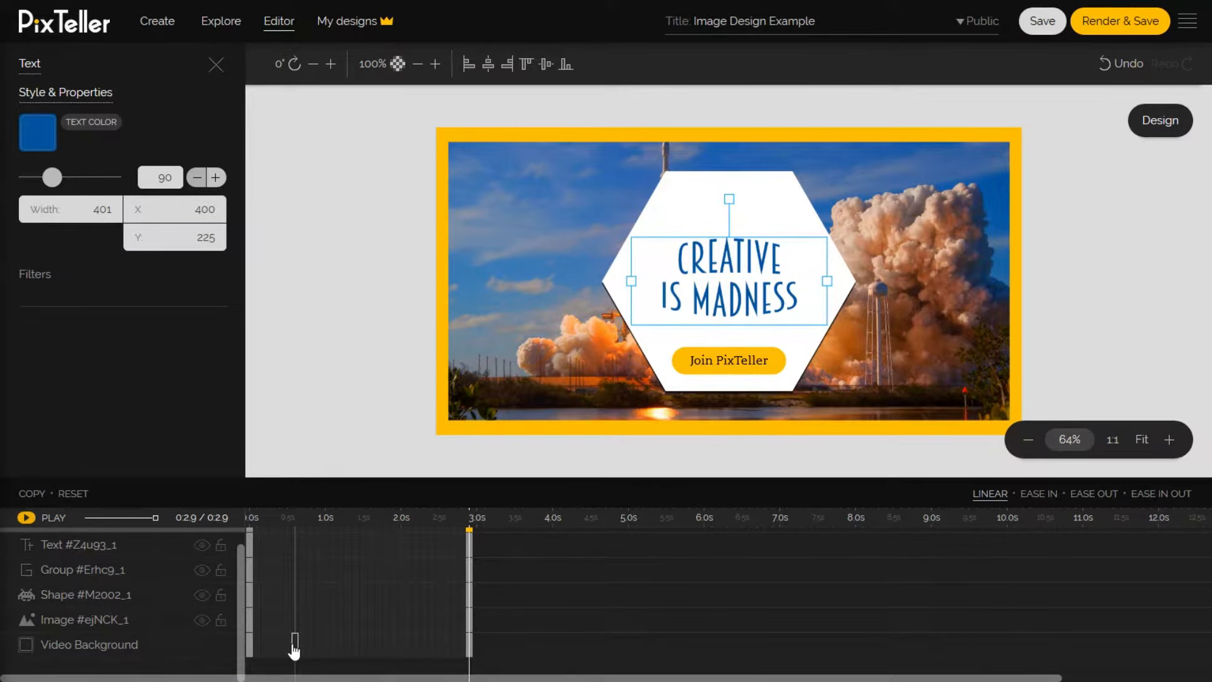
left_click(288, 519)
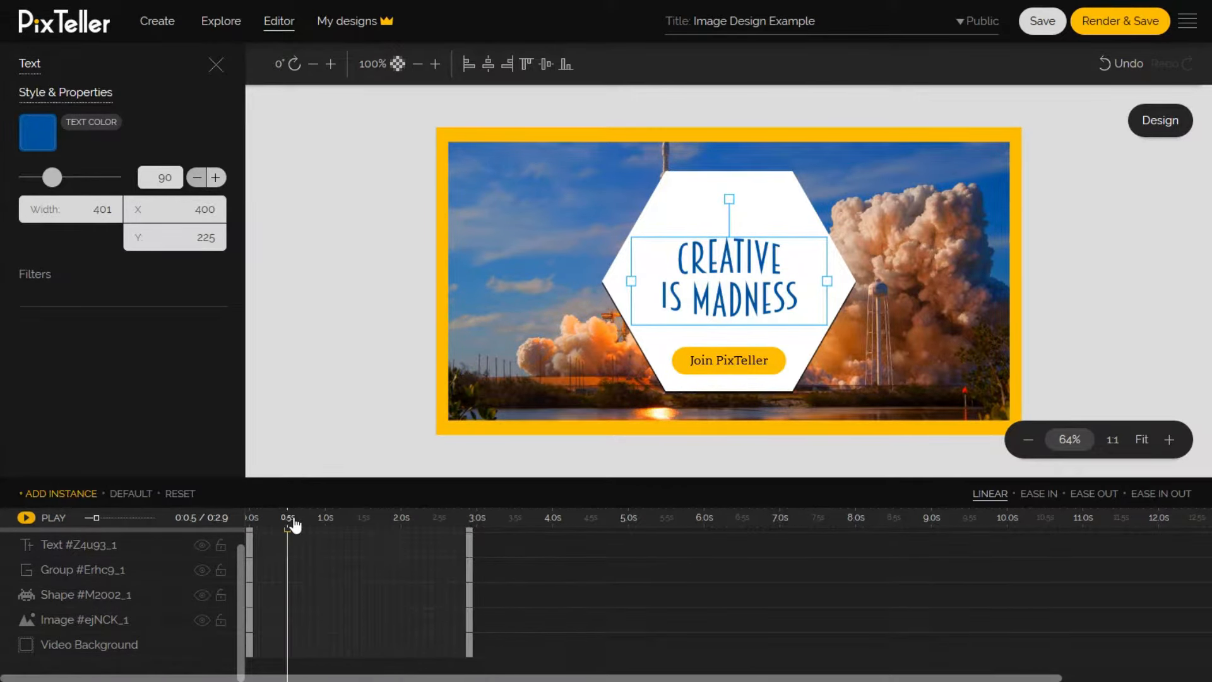
left_click(289, 651)
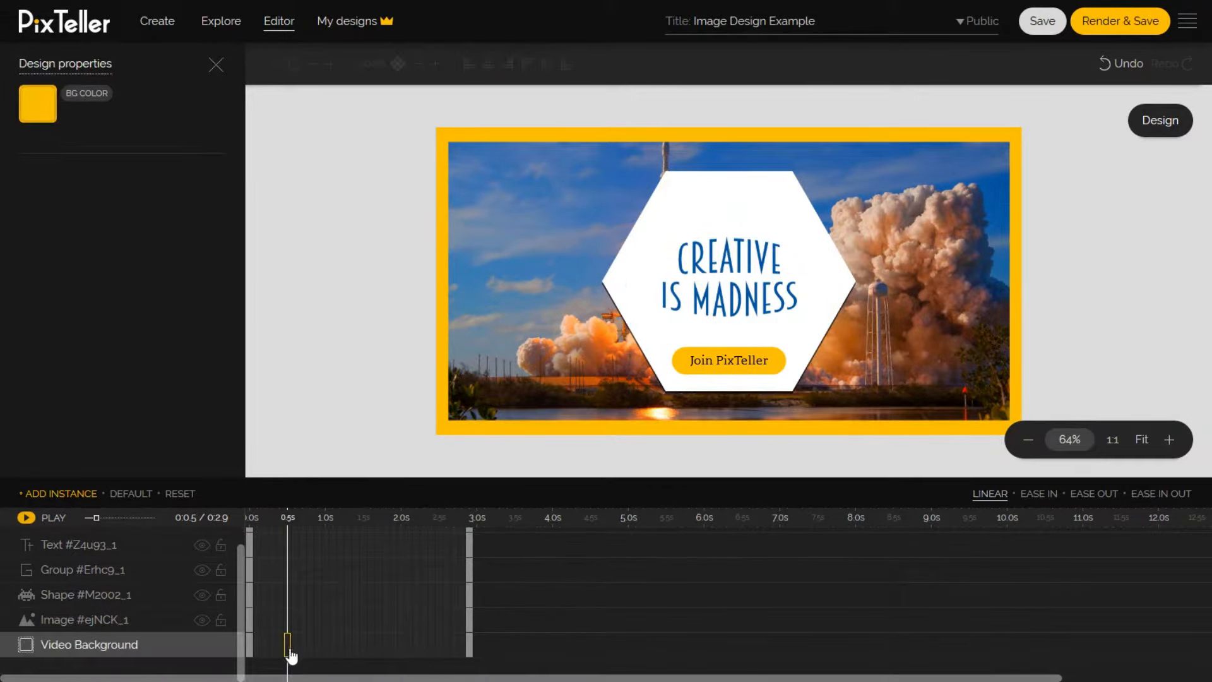
left_click(75, 494)
left_click_drag(307, 643, 363, 644)
left_click(80, 504)
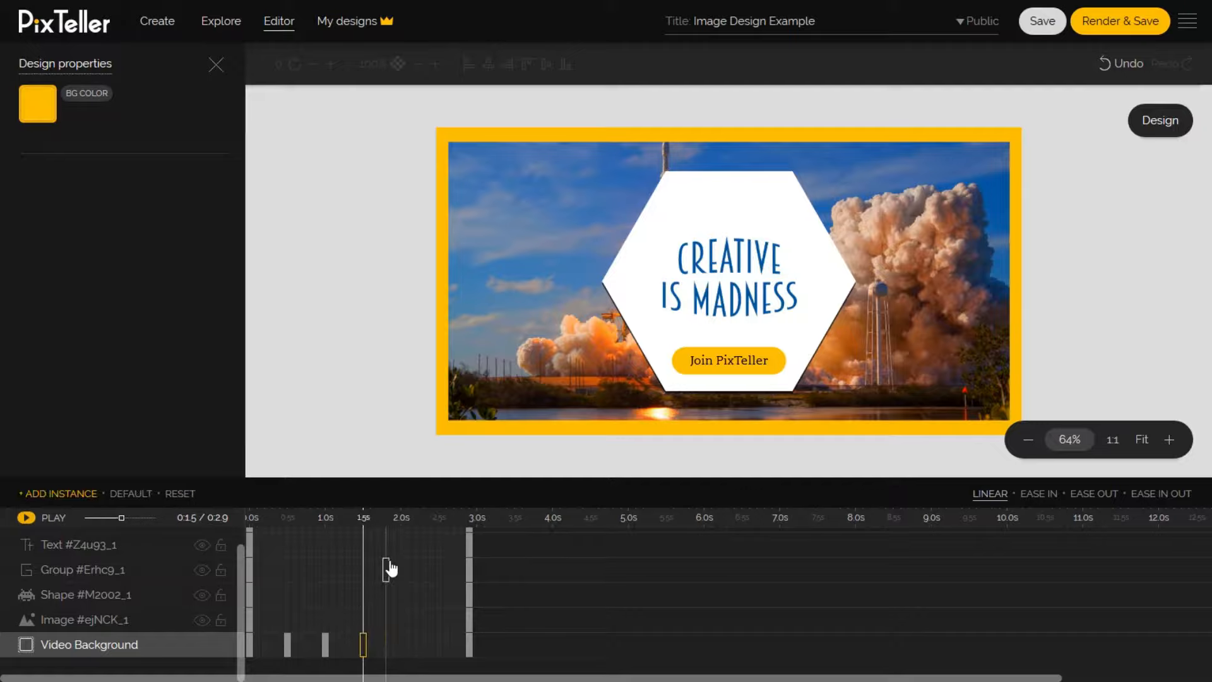
Change the video background's colour to red at 1.5 s.
left_click(38, 103)
left_click(82, 180)
left_click(69, 176)
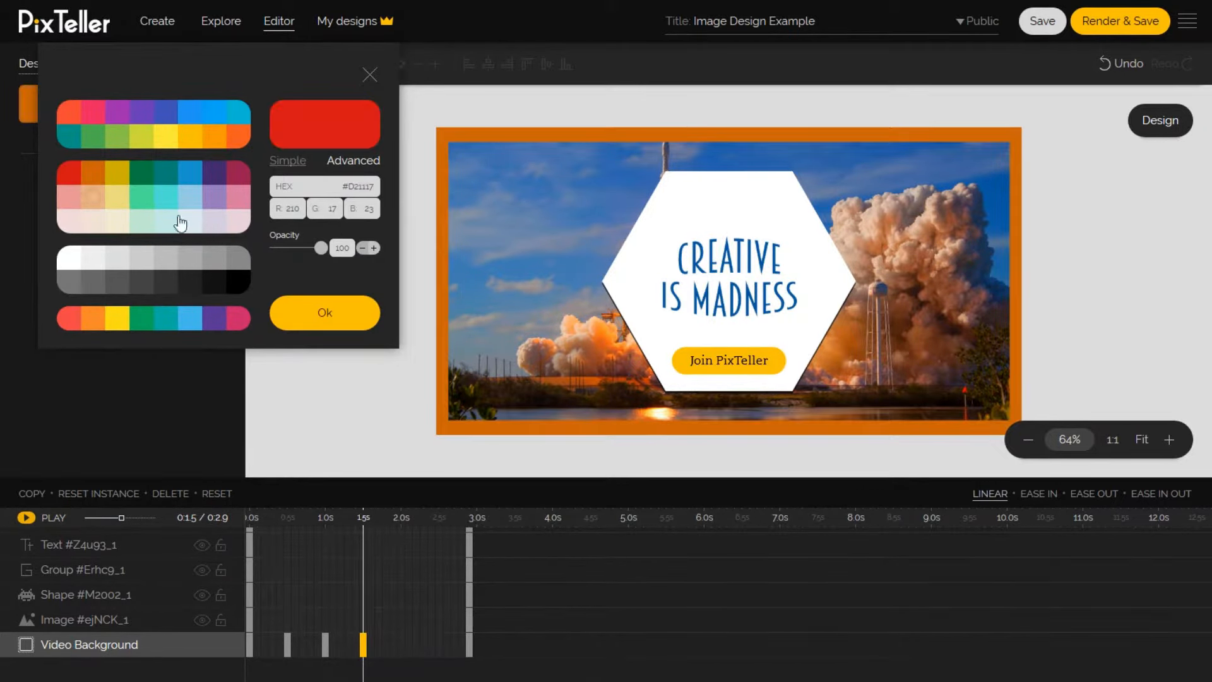
left_click(282, 316)
Change the video background's colour to white (#FFFFFF) at 2.0 s.
left_click(401, 645)
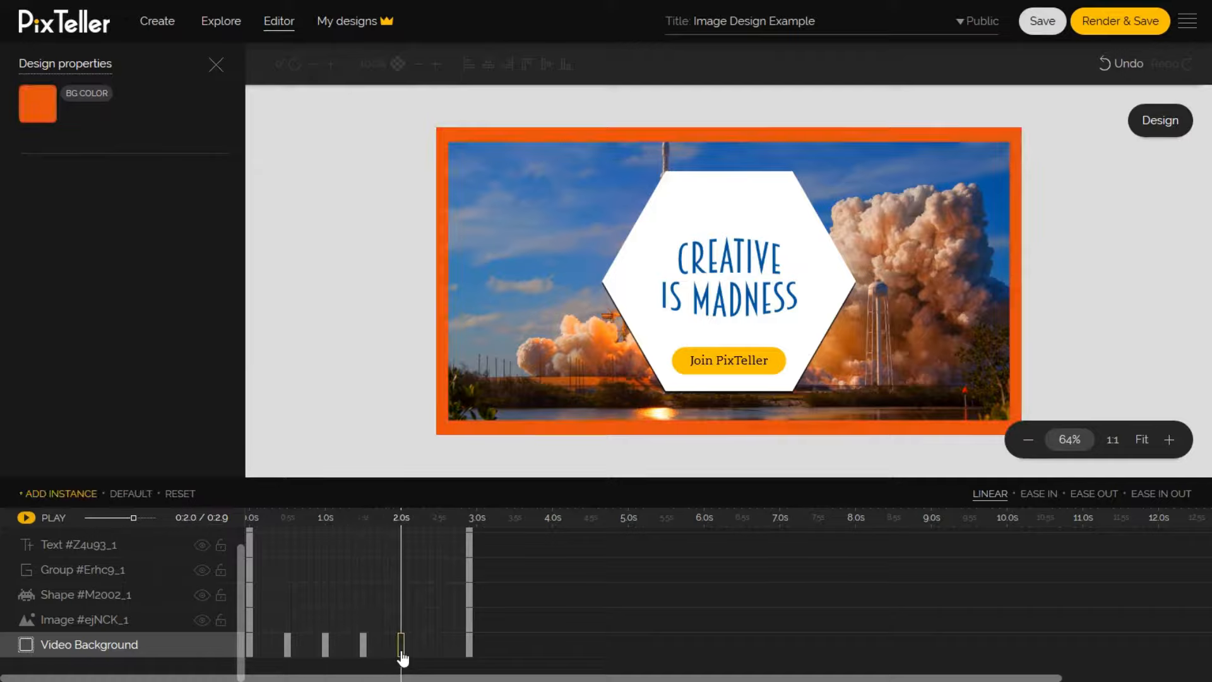
left_click(38, 103)
left_click(69, 259)
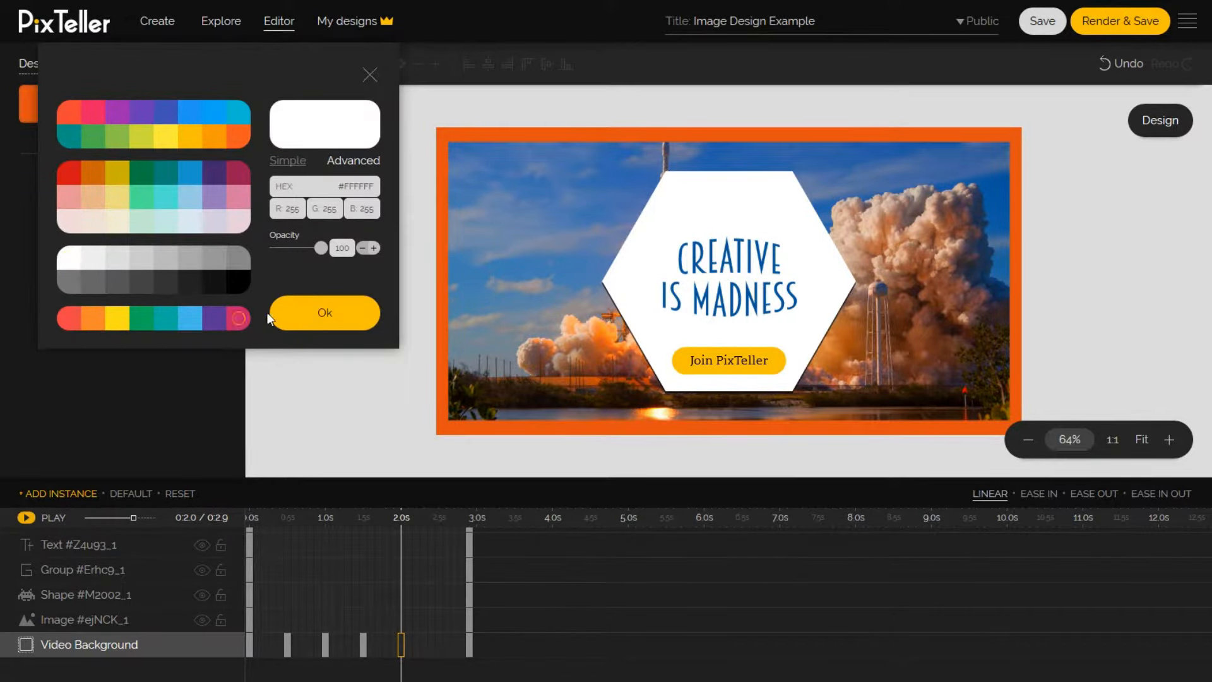
left_click(291, 318)
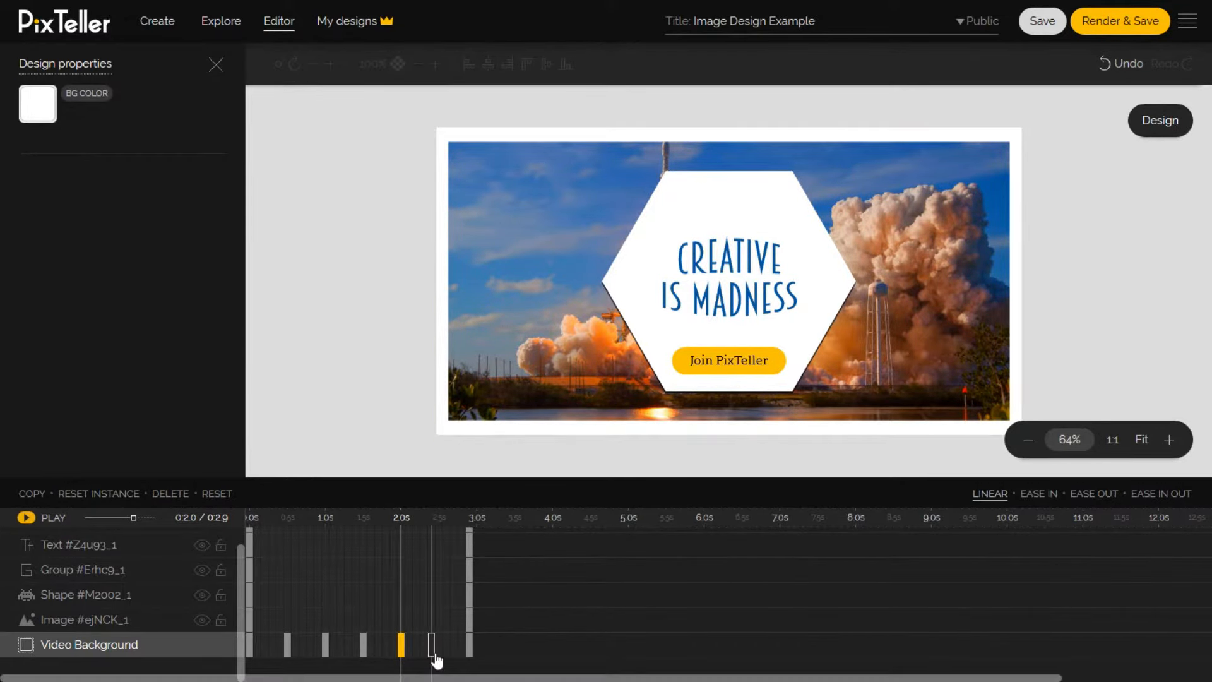
Change the video background's colour to black at 2.5 s.
left_click(440, 652)
left_click(39, 106)
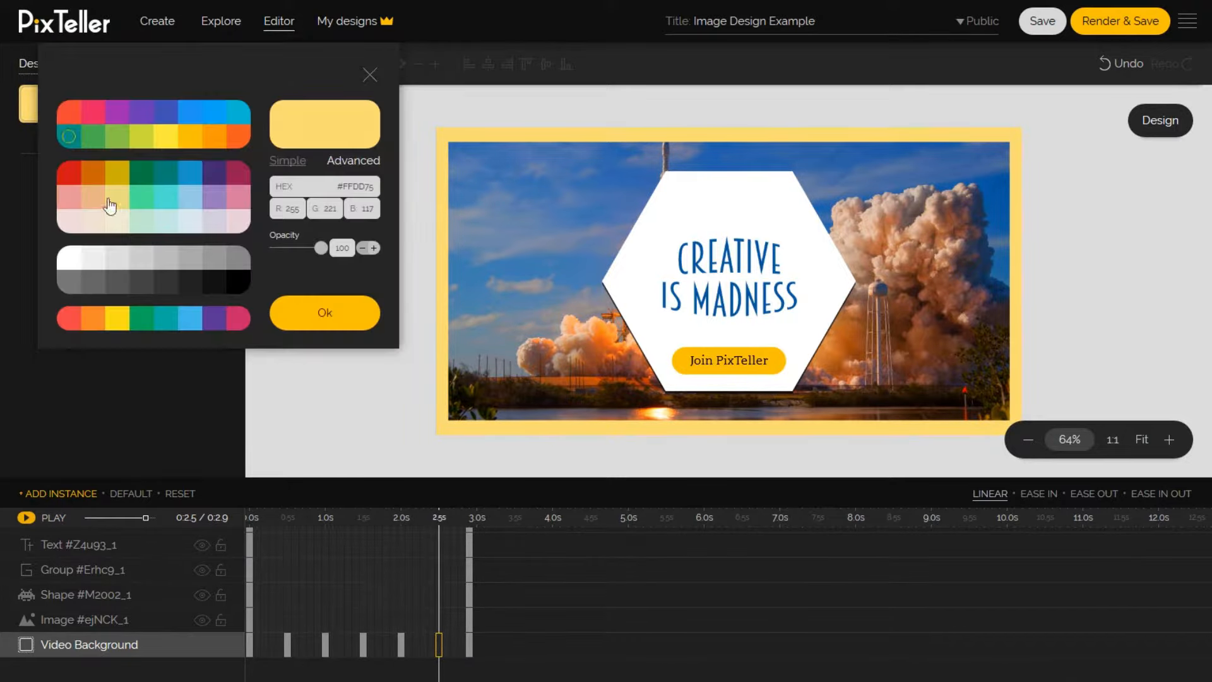
left_click(239, 283)
left_click(298, 326)
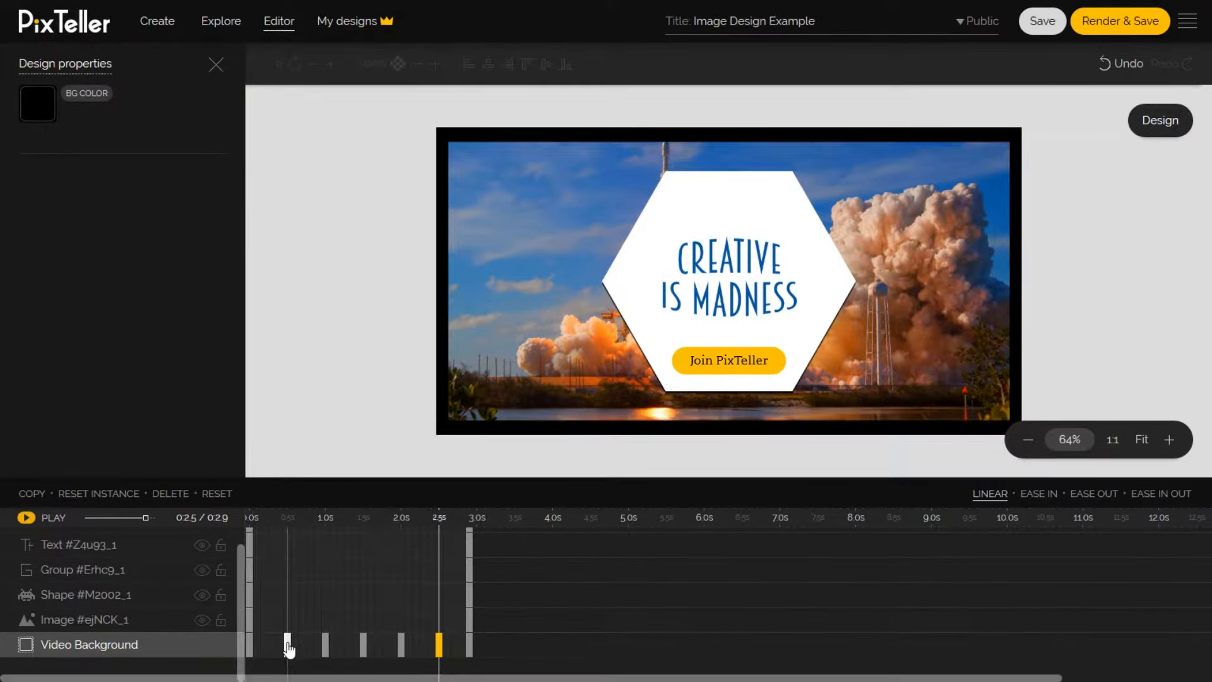
Change the video background's colour to light blue (#46B9E9) at 0.5 s.
left_click(287, 644)
left_click(38, 106)
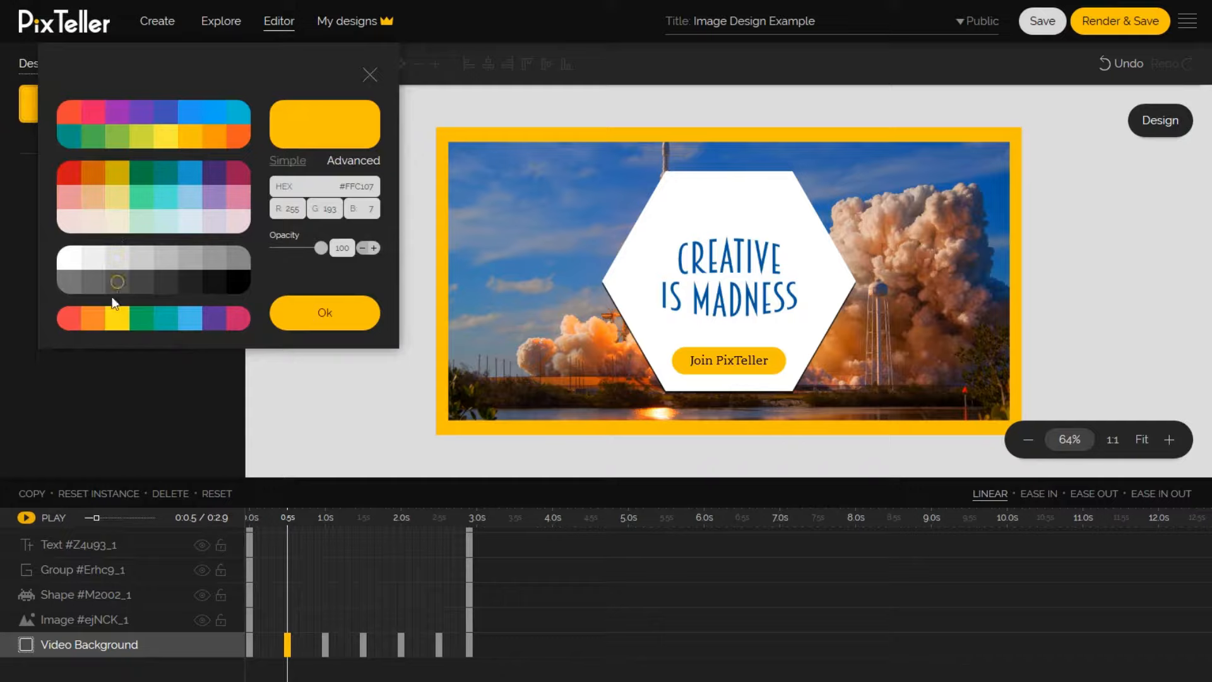
left_click(188, 319)
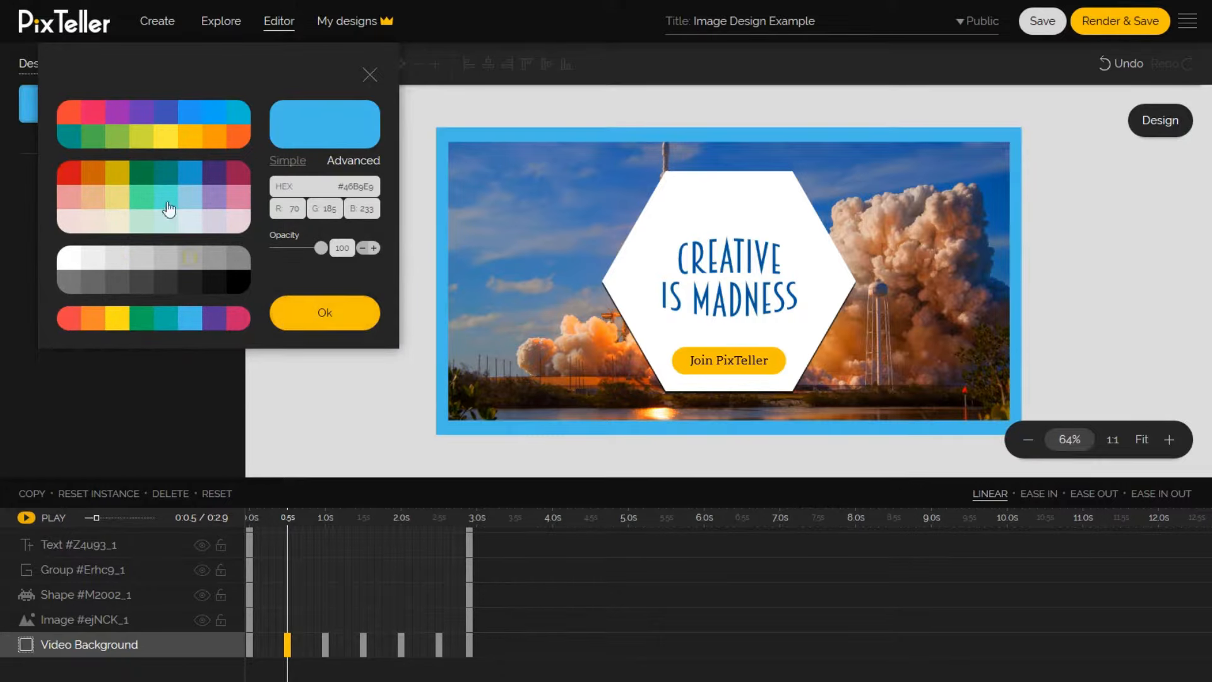
left_click(332, 324)
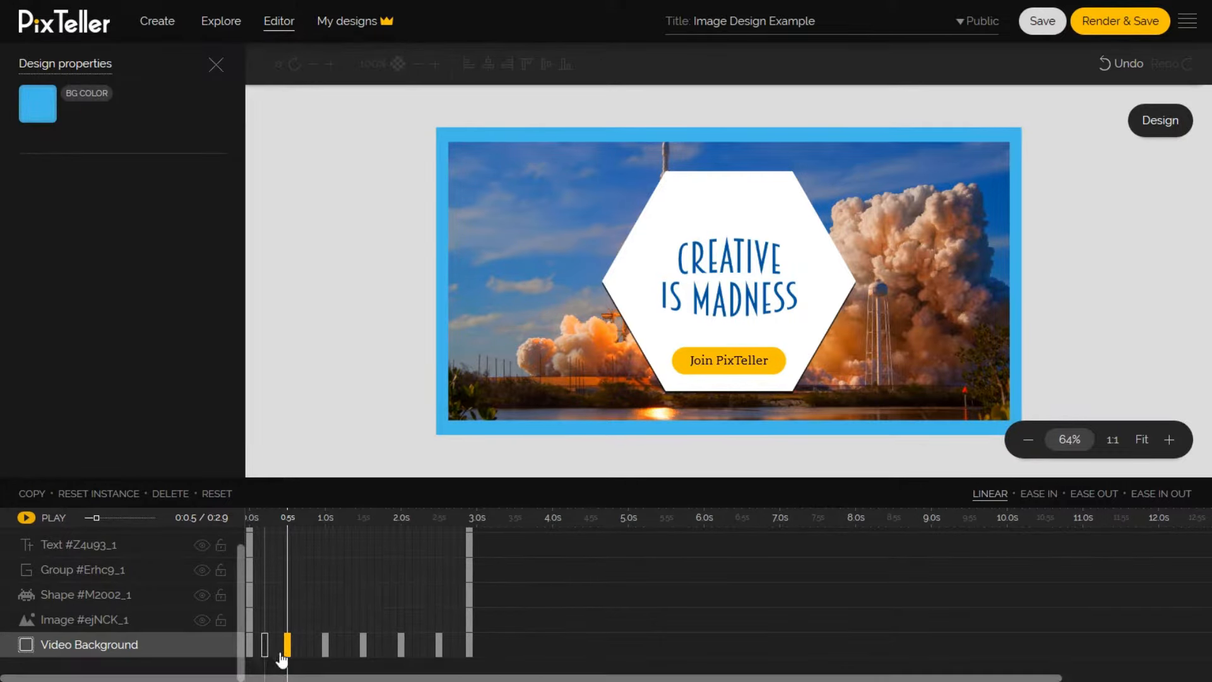
Change the video background's colour to pink (#C92269) at 1.0 s.
left_click(326, 649)
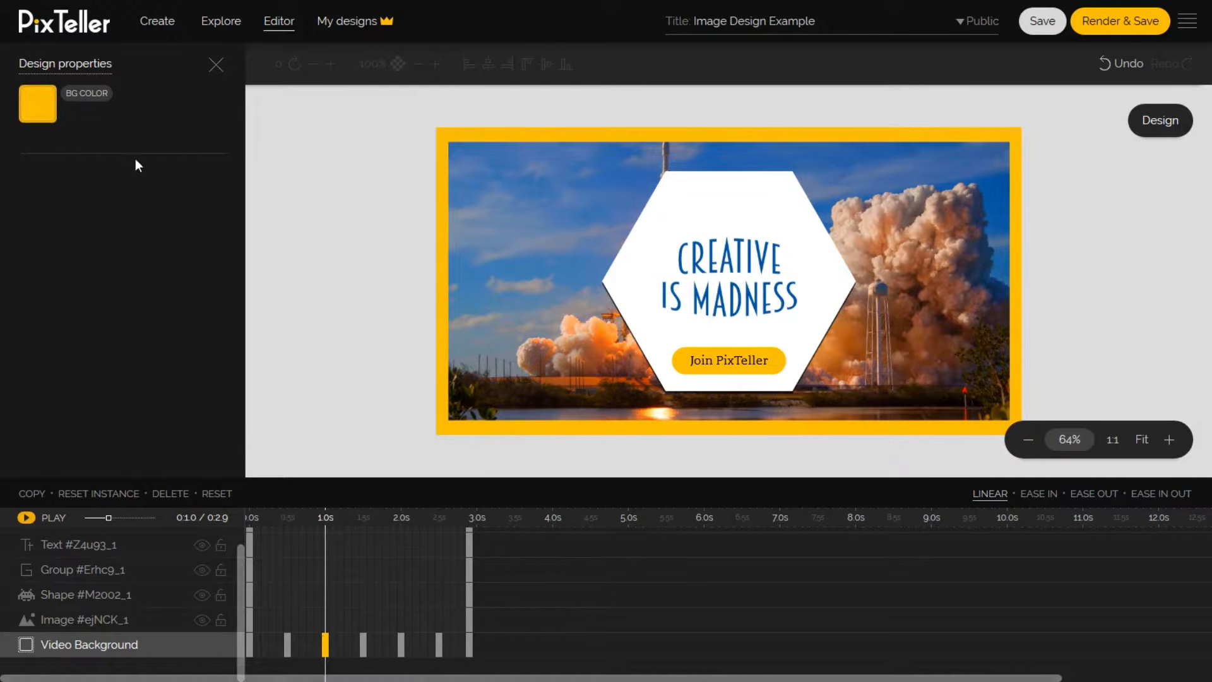
left_click(38, 104)
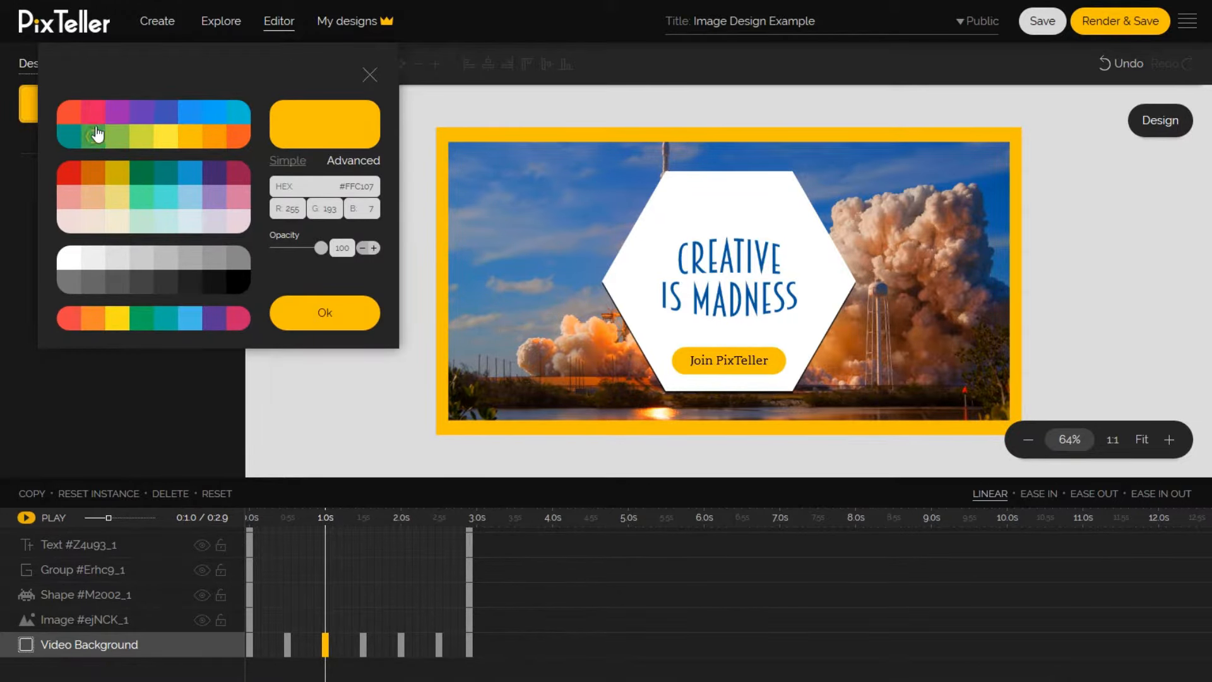
left_click(215, 318)
left_click(238, 319)
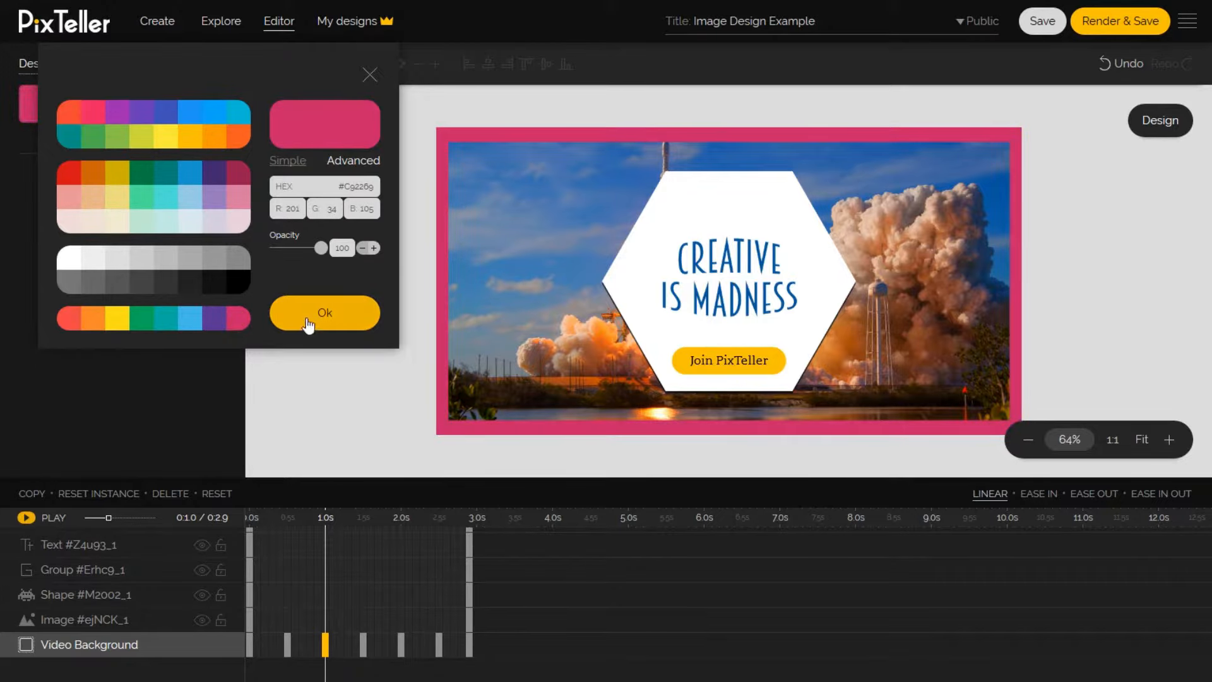
left_click(329, 314)
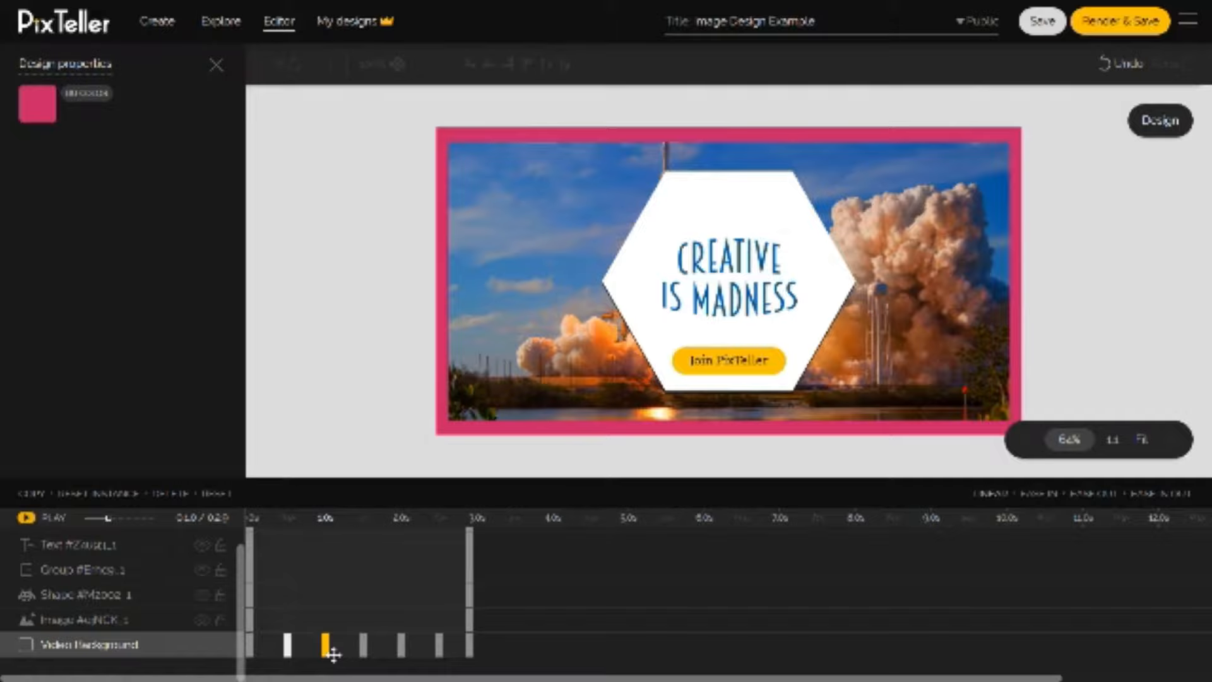
Add an animation instance for the rocket image at 1.5 s.
left_click(365, 619)
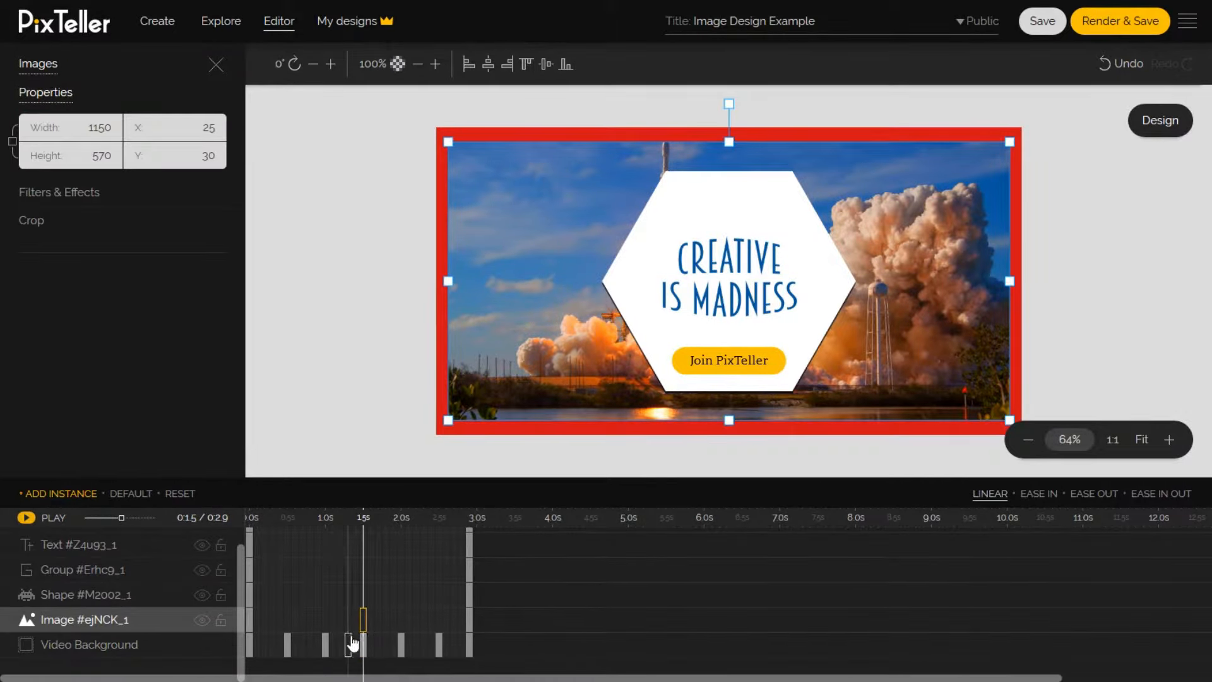
left_click(63, 494)
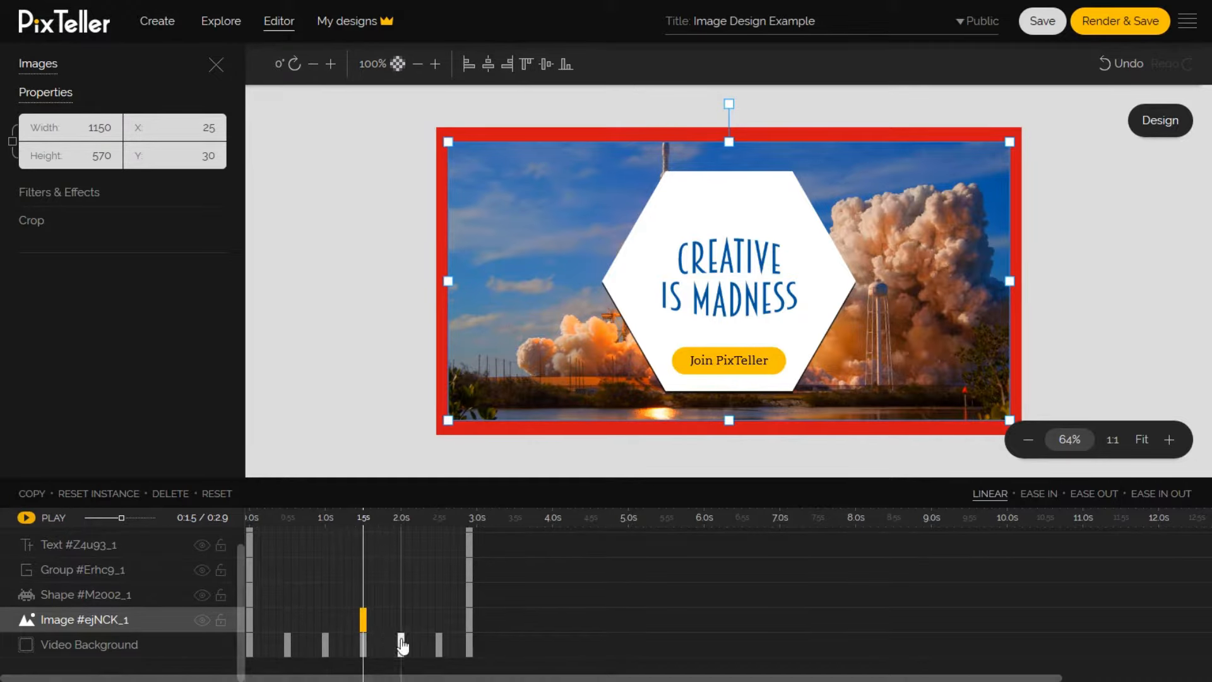
mouse_move(365, 616)
left_mouse_down()
mouse_move(316, 617)
mouse_move(377, 622)
mouse_move(363, 621)
left_mouse_up()
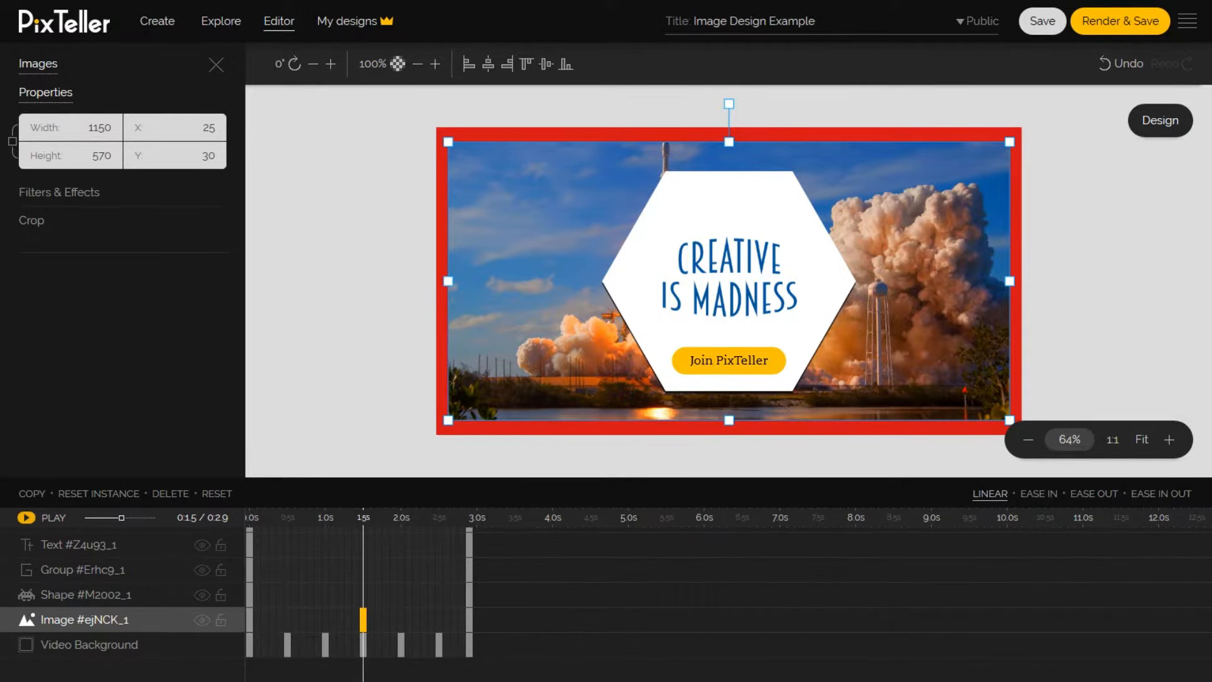
Remove the skew filter from the rocket image's 1.5 s instance and set its saturation to -100.
double_click(55, 206)
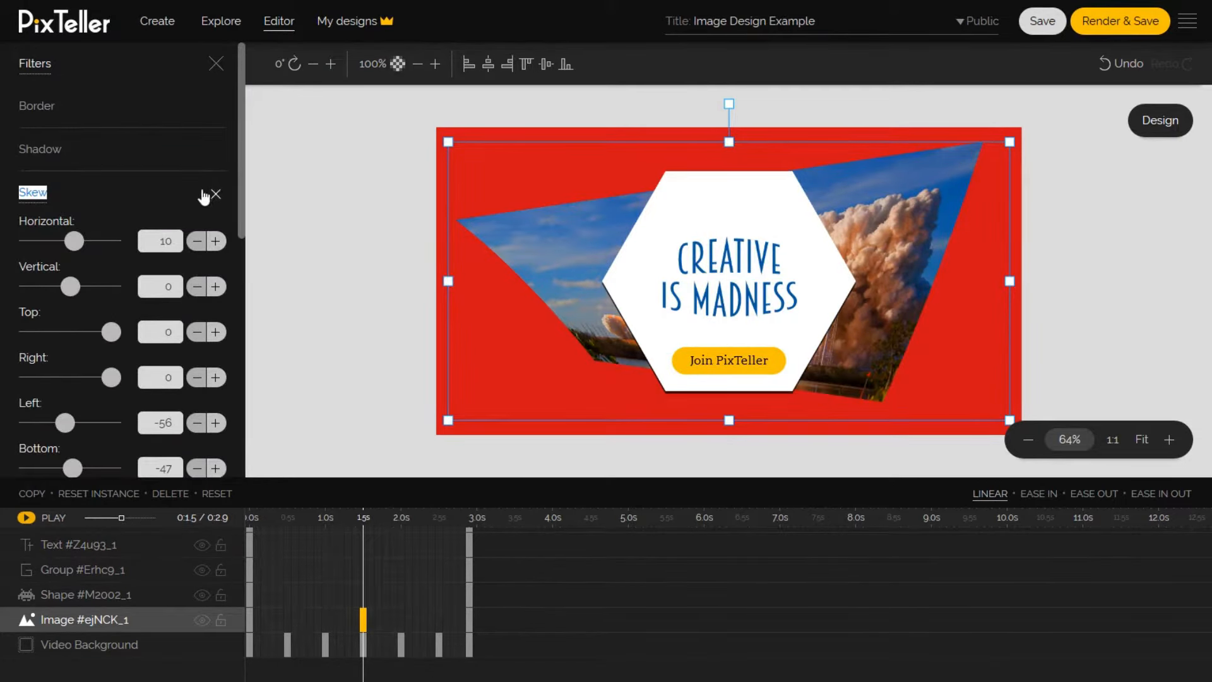
left_click(215, 201)
scroll(114, 270, "down", 1)
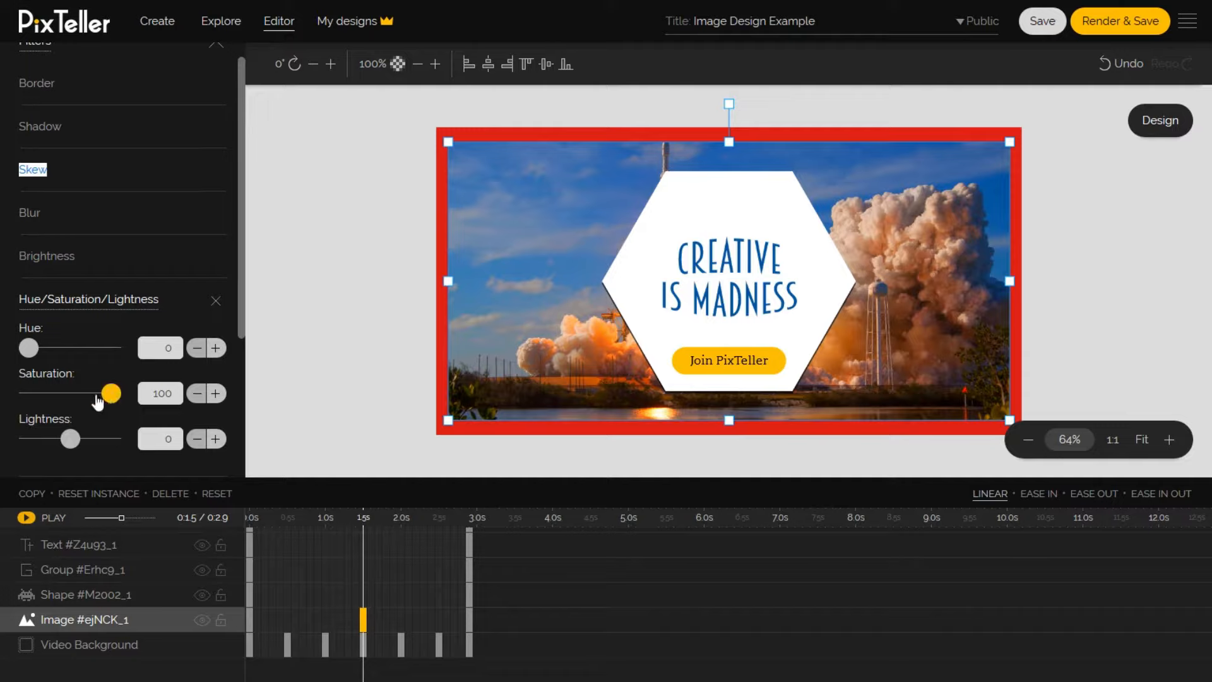
left_click_drag(112, 394, 29, 394)
Apply a blur of 40 to the rocket image at 1.5 s and close the filters.
left_click(52, 215)
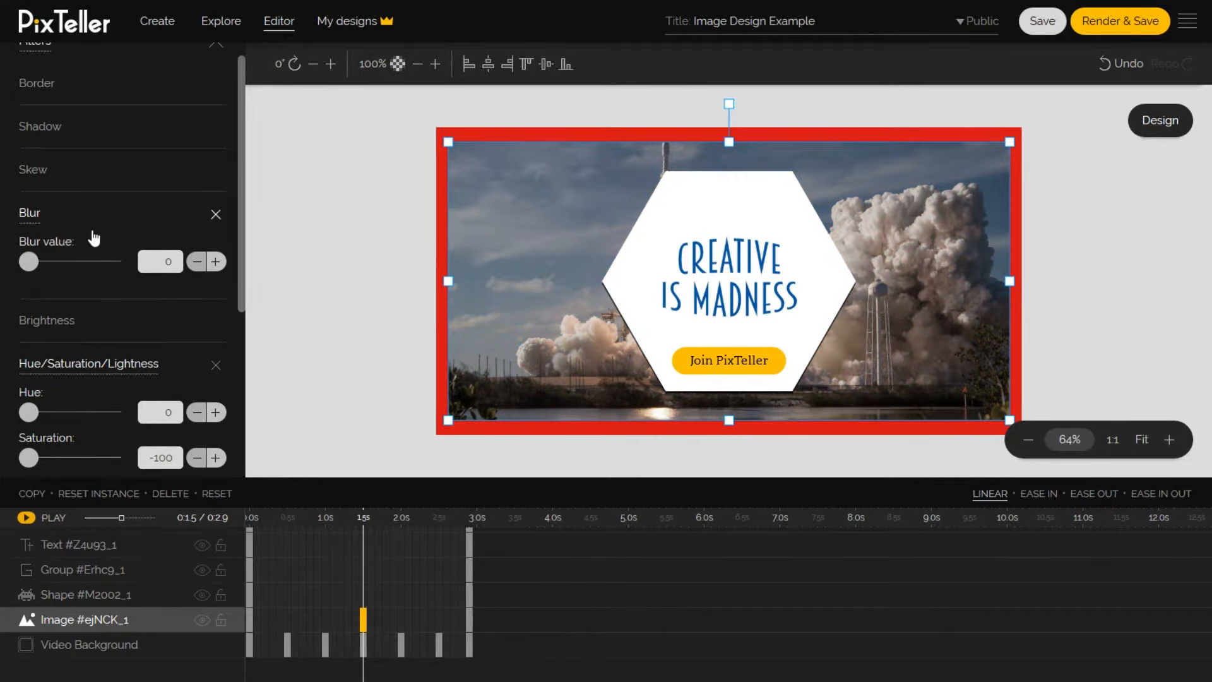
left_click_drag(38, 270, 137, 265)
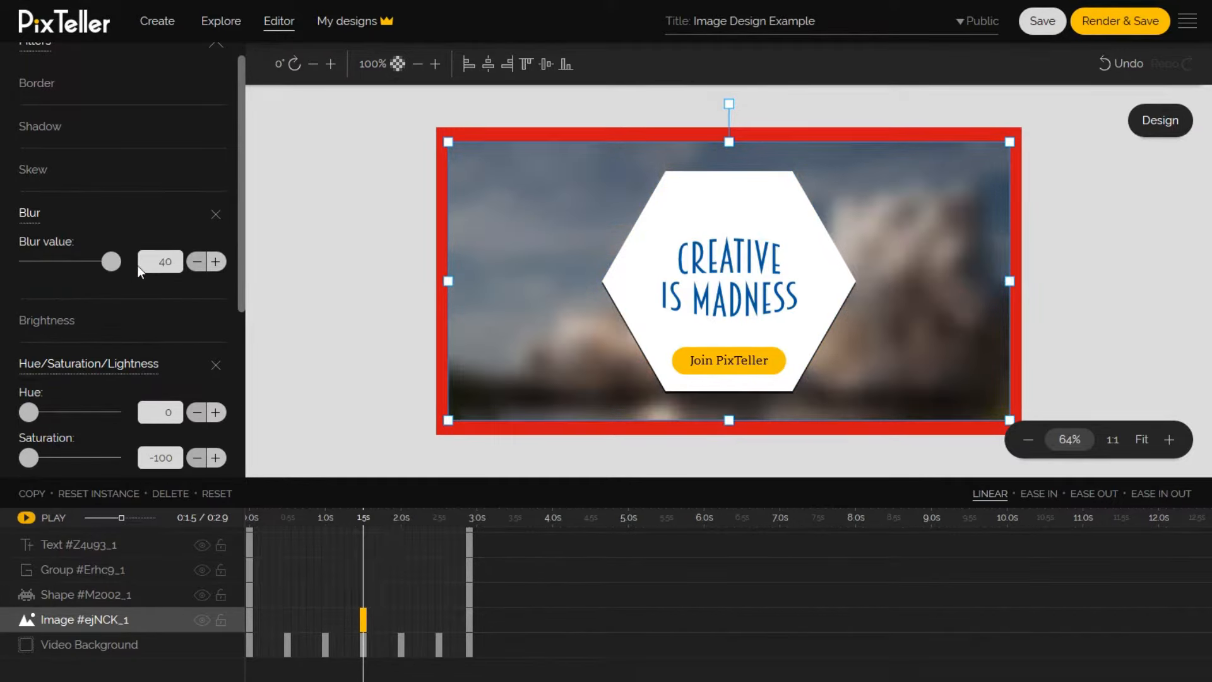
scroll(221, 232, "up", 1)
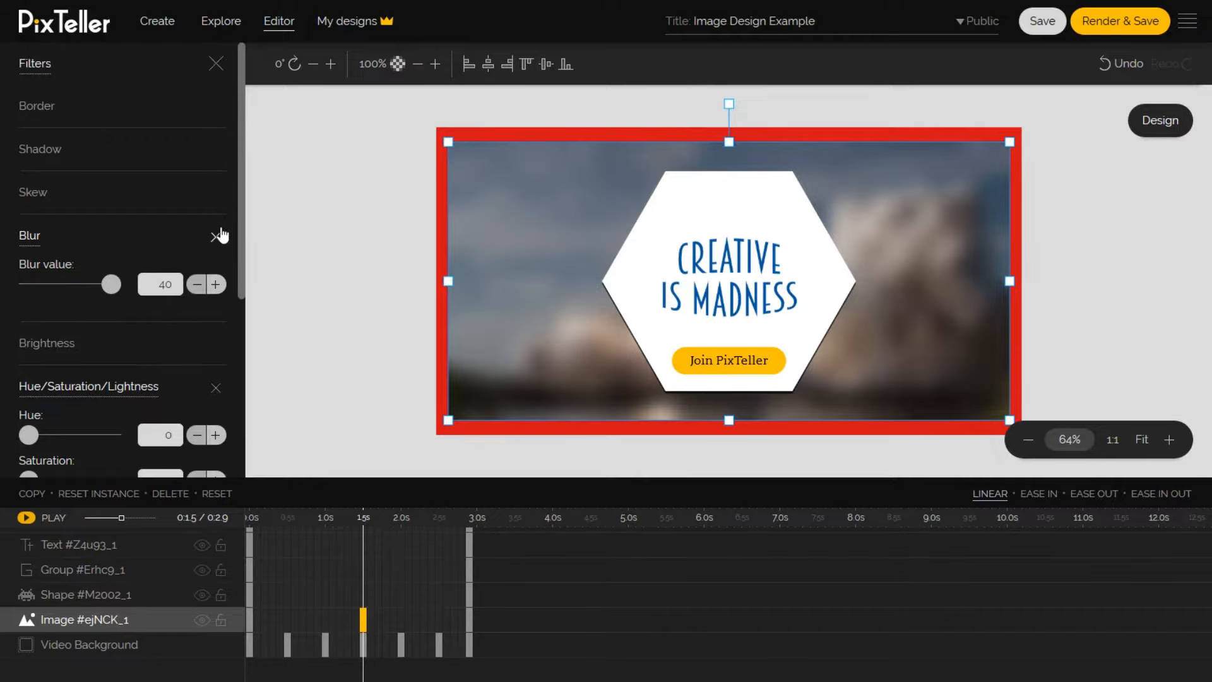
left_click(217, 73)
Preview the rocket image's transition by stepping through the timeline up to 2.0 s and playing the animation.
left_click(265, 519)
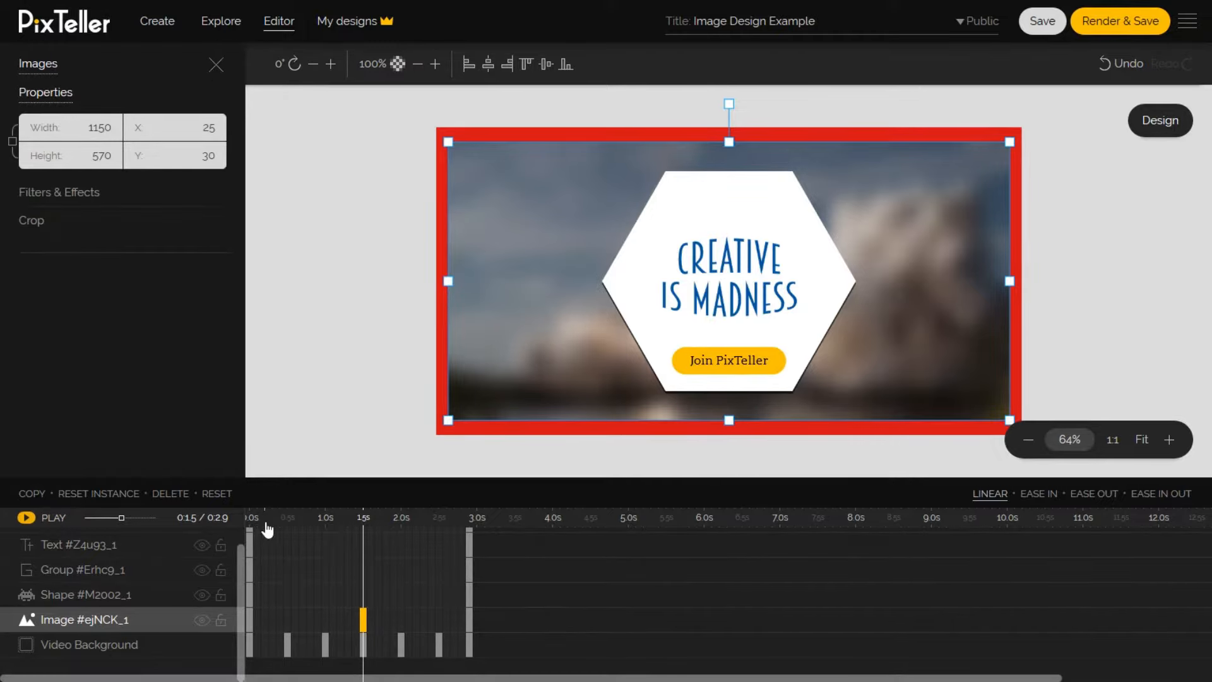
left_click(288, 519)
left_click(310, 519)
left_click(339, 519)
left_click(378, 519)
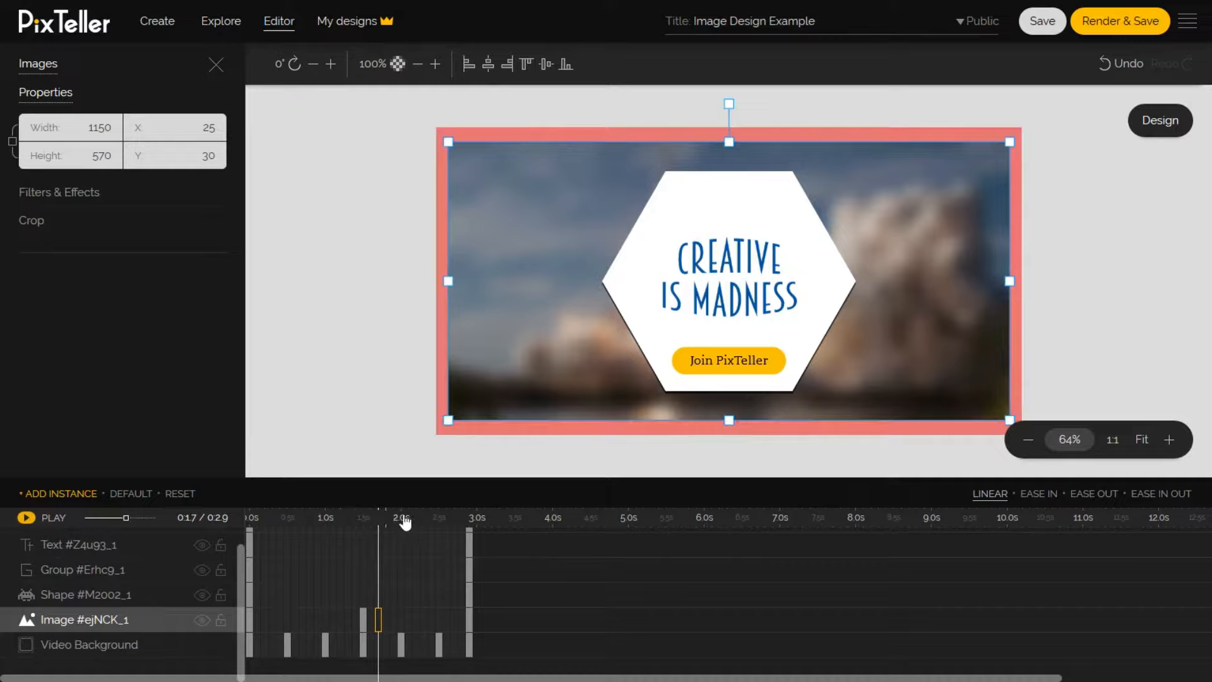
left_click(402, 519)
left_click(56, 519)
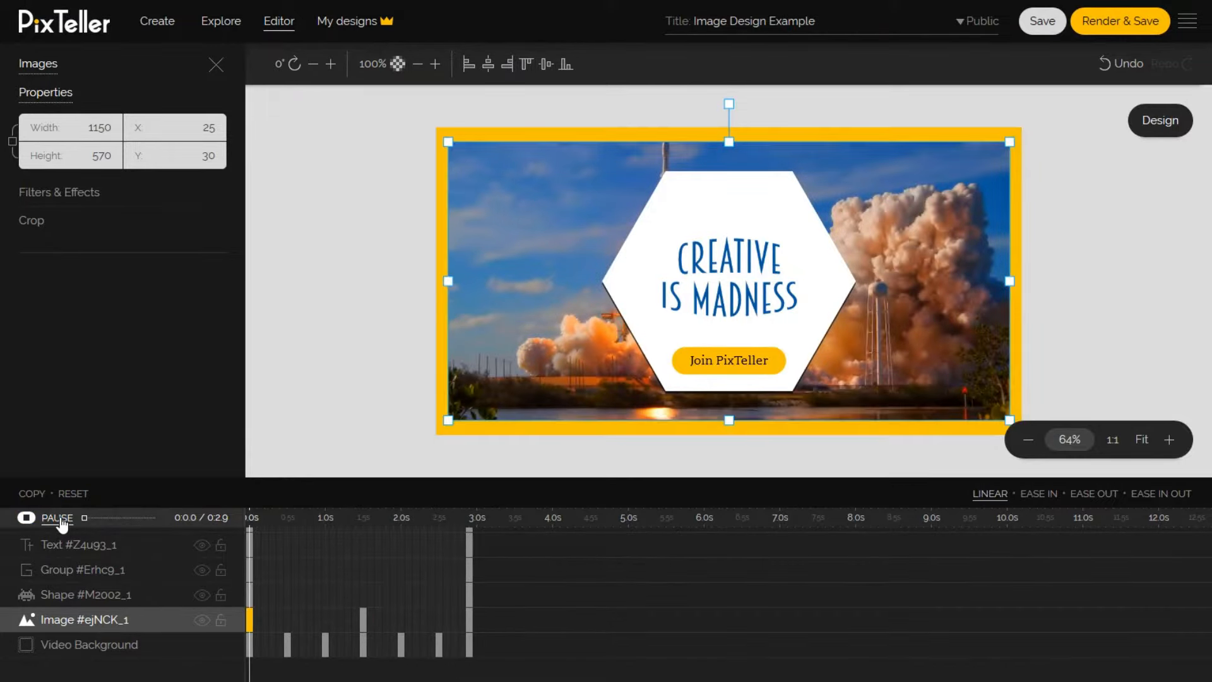
left_click(57, 518)
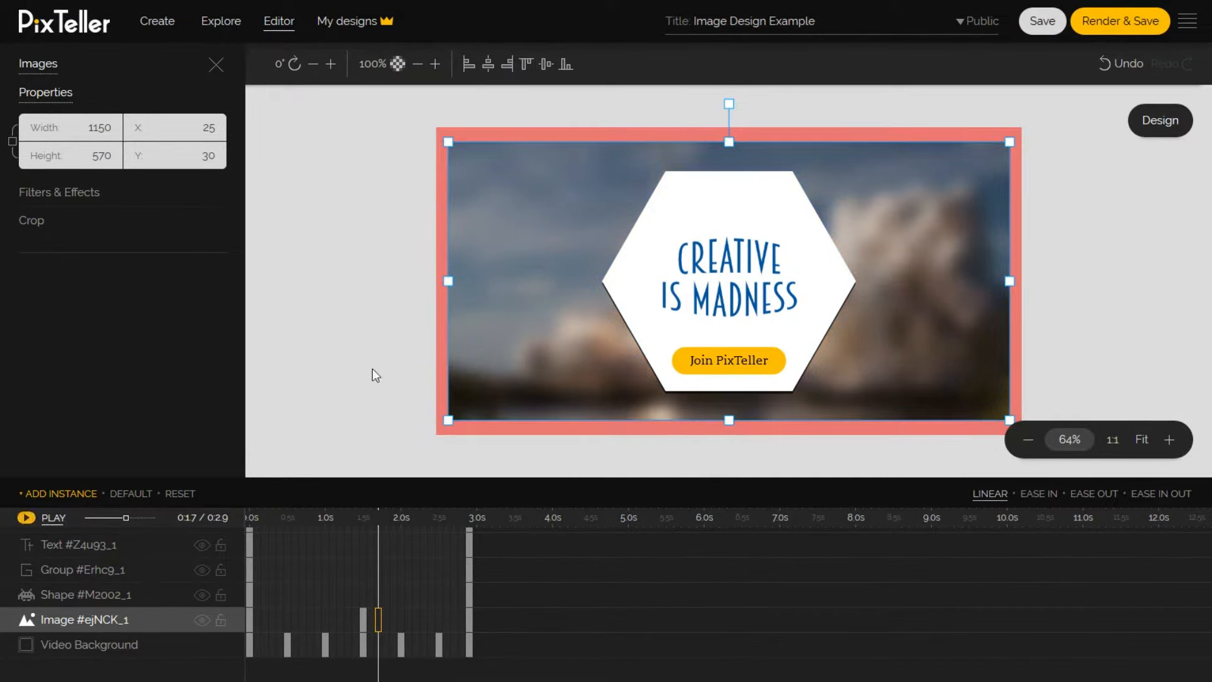
Add animation instances at 1.5 s for the white hexagon and the "Creative is Madness" text.
left_click(363, 520)
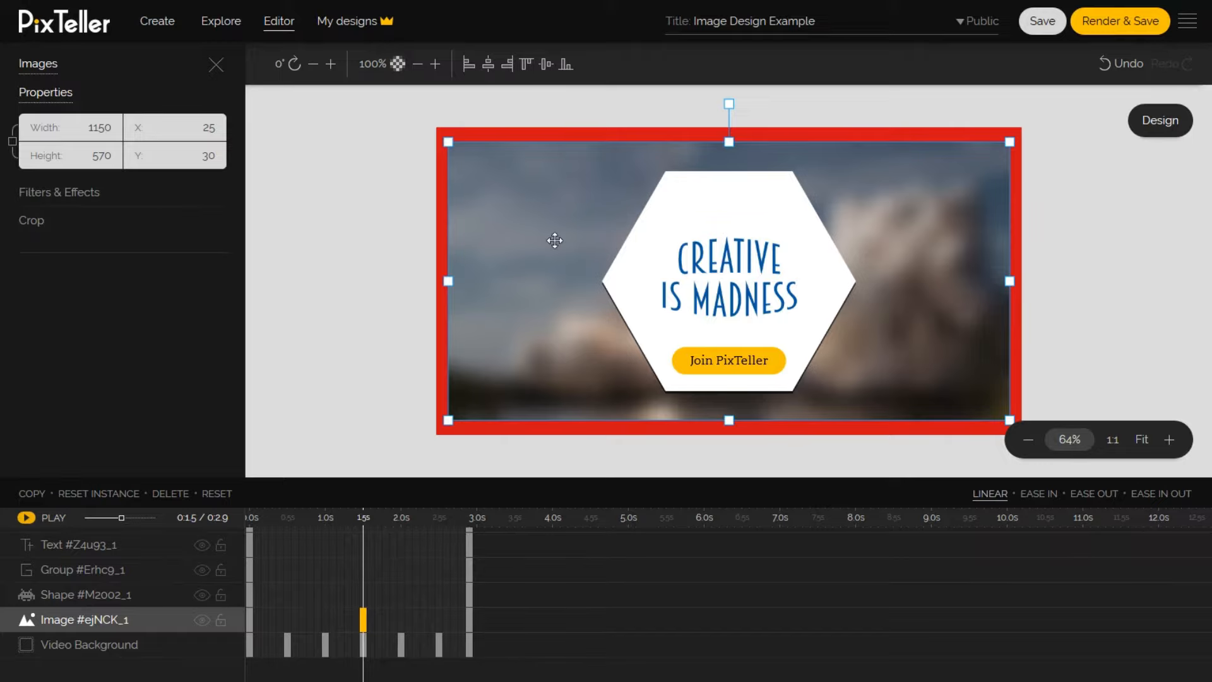
left_click(714, 193)
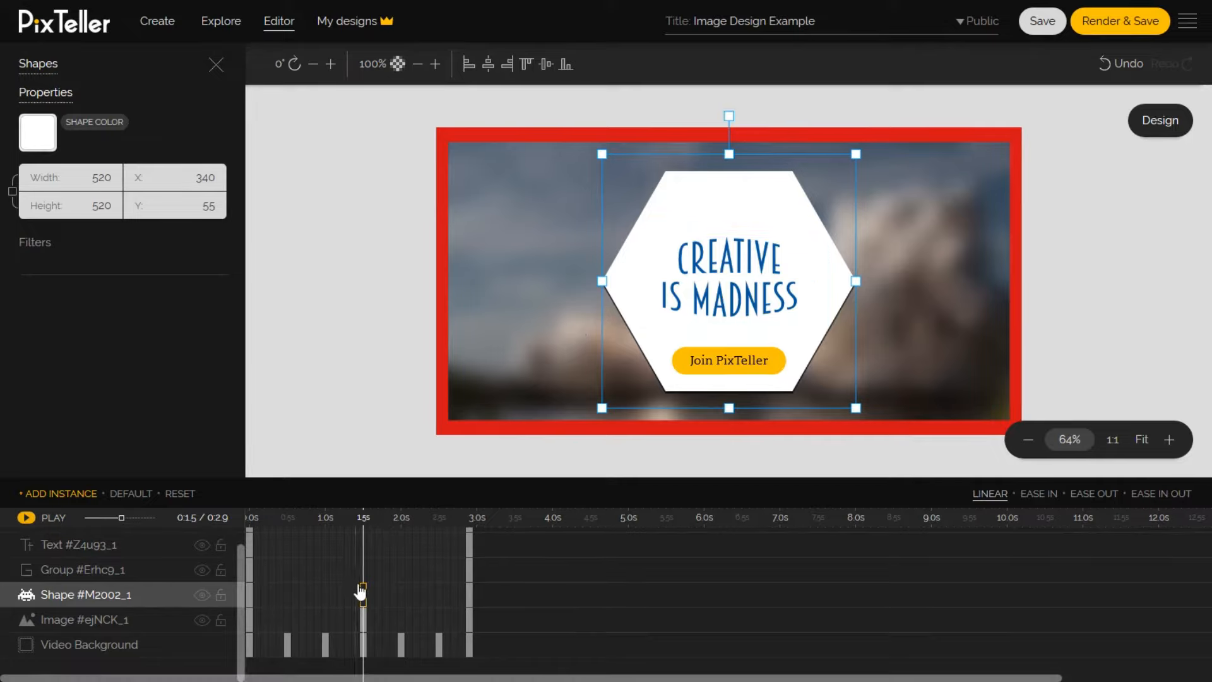
left_click(88, 496)
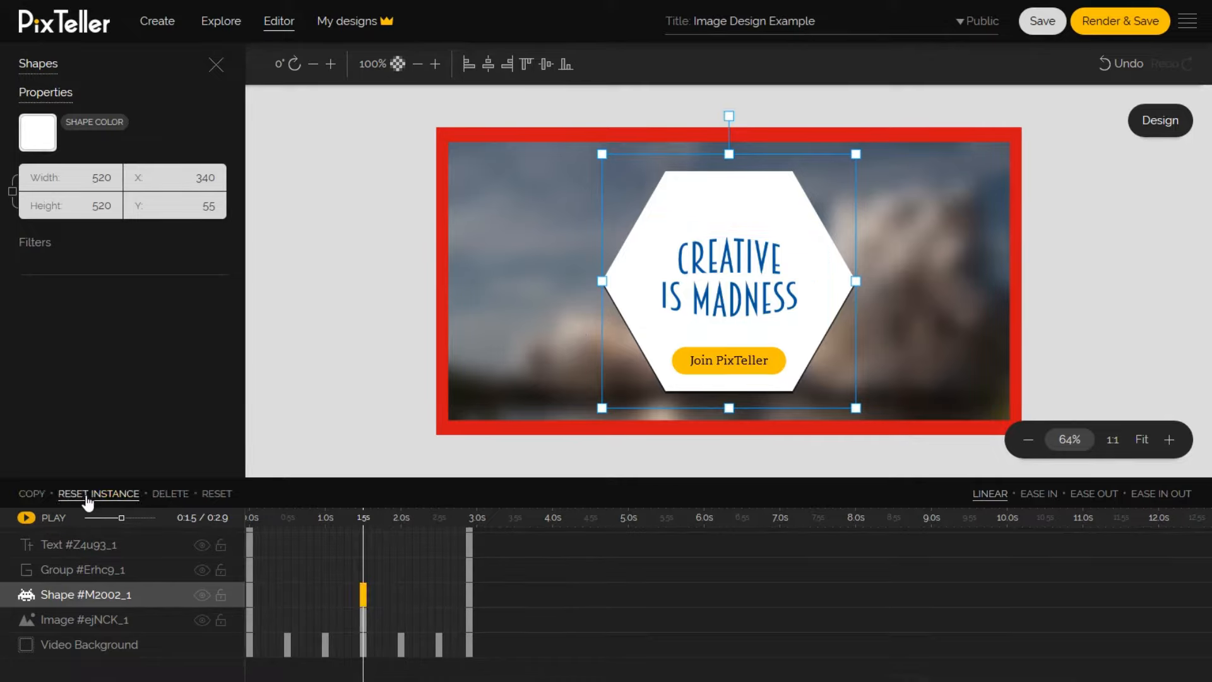
left_click(721, 280)
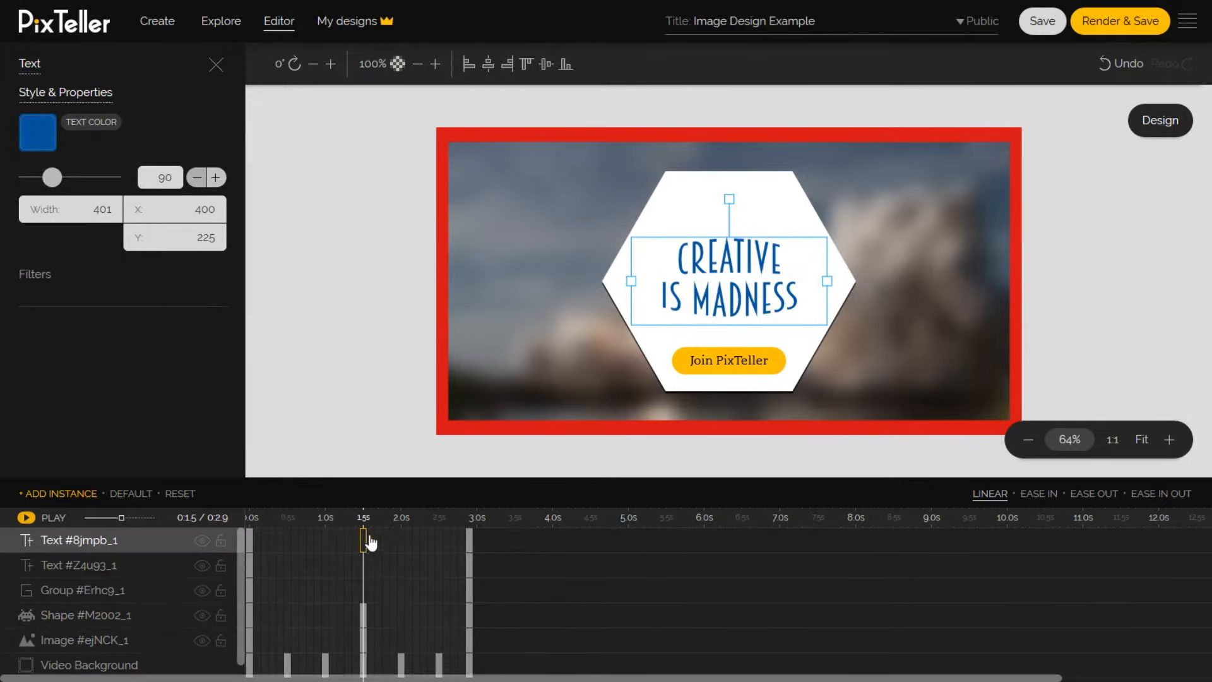
left_click(63, 493)
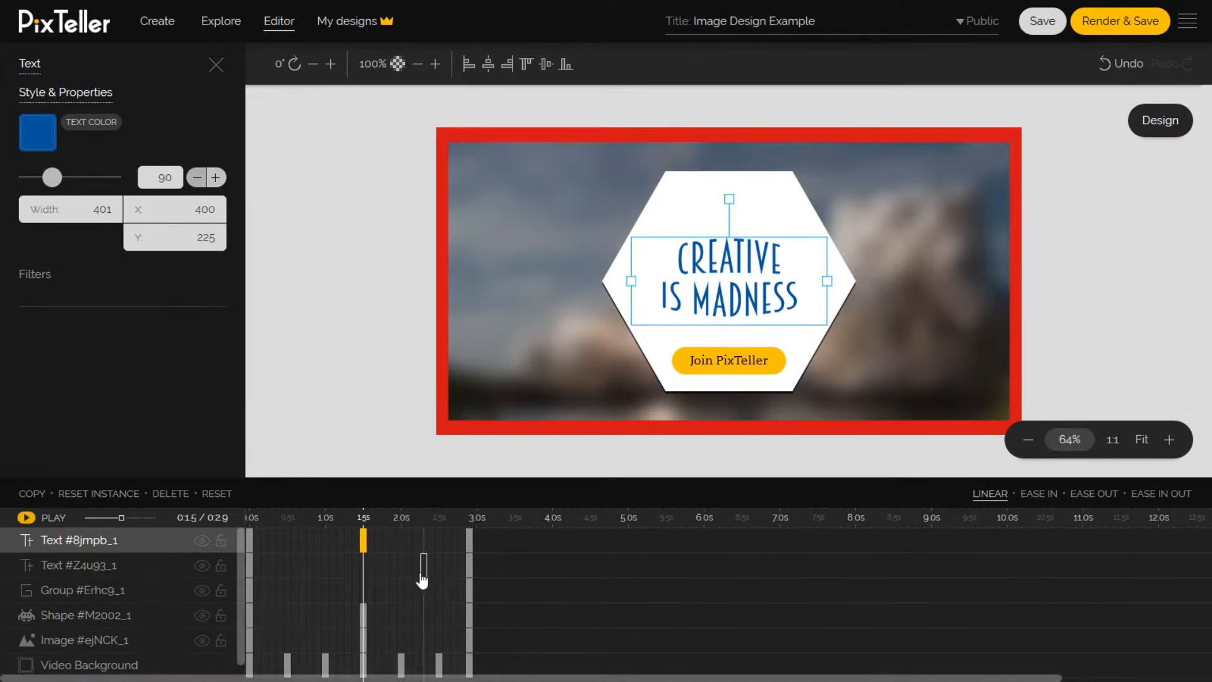
Rotate the white hexagon's 1.5 s instance by 360°, check its opacity setting and deselect the shape.
left_click(699, 201)
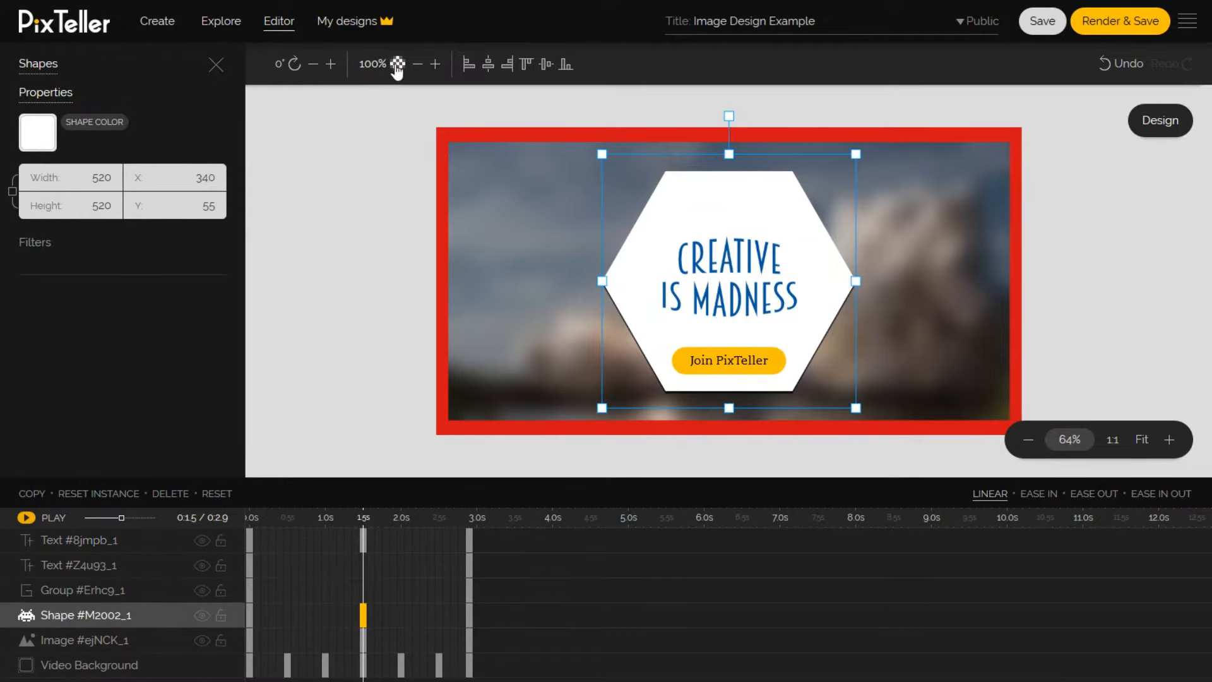
left_click(279, 66)
left_click_drag(339, 129, 404, 120)
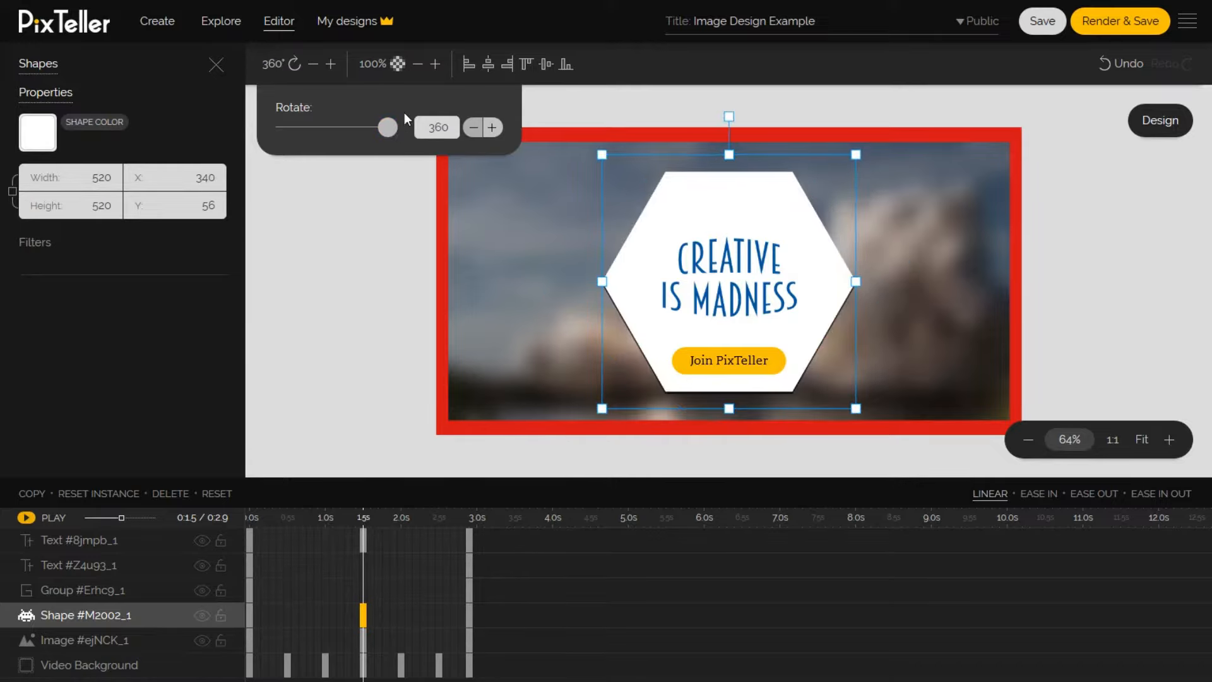
left_click(373, 64)
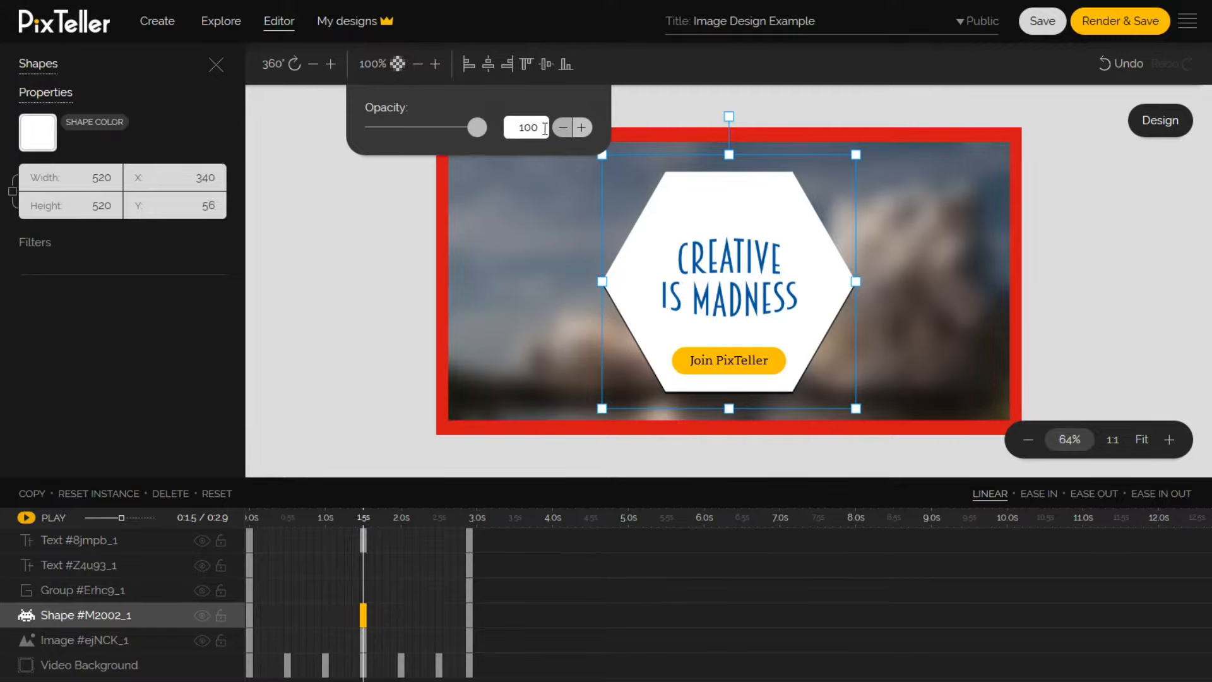
left_click(382, 175)
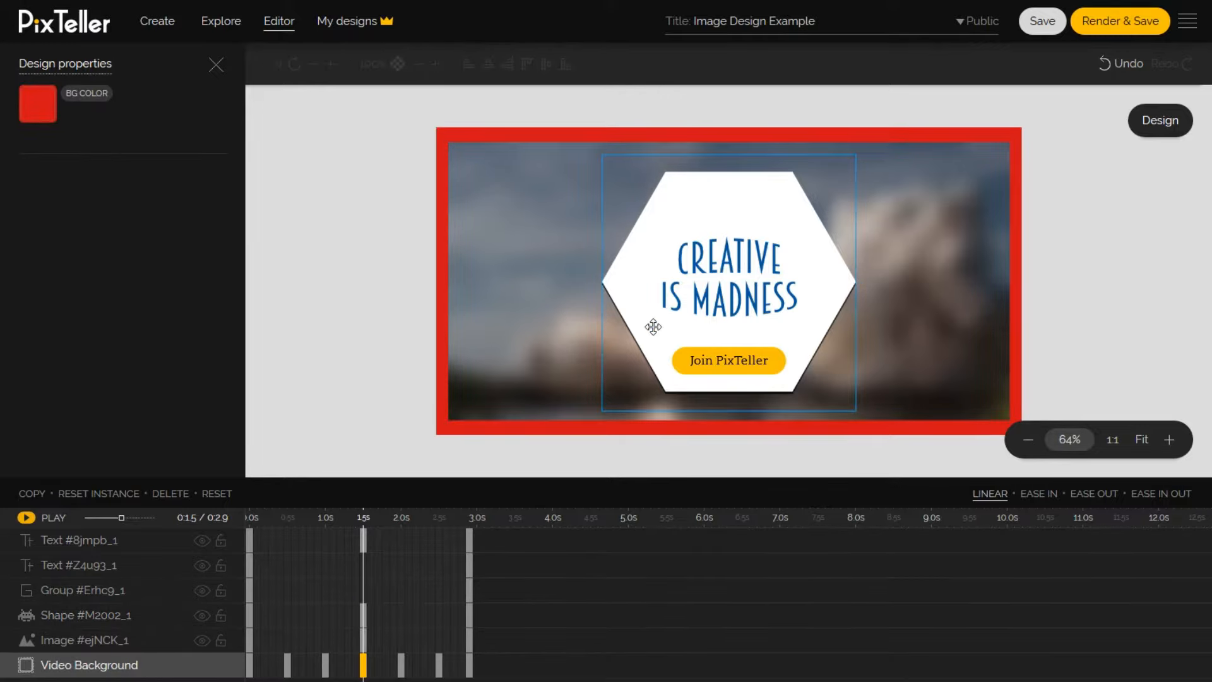